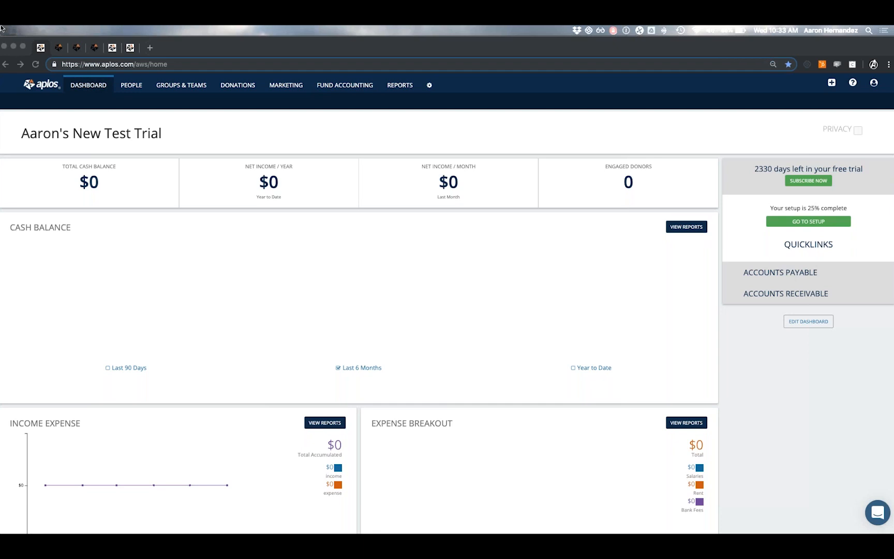
Bring Chrome with Aplos to the front and show the People area's sub-pages.
left_click(131, 100)
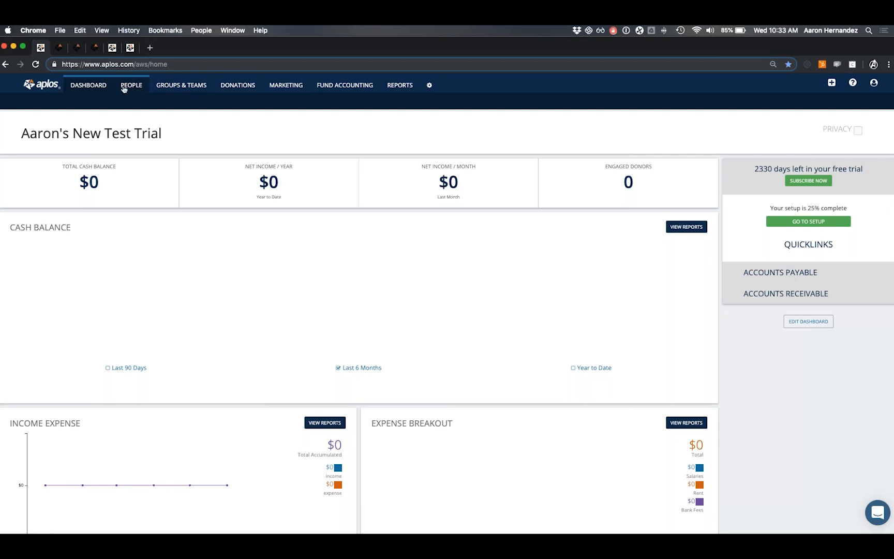
left_click(133, 88)
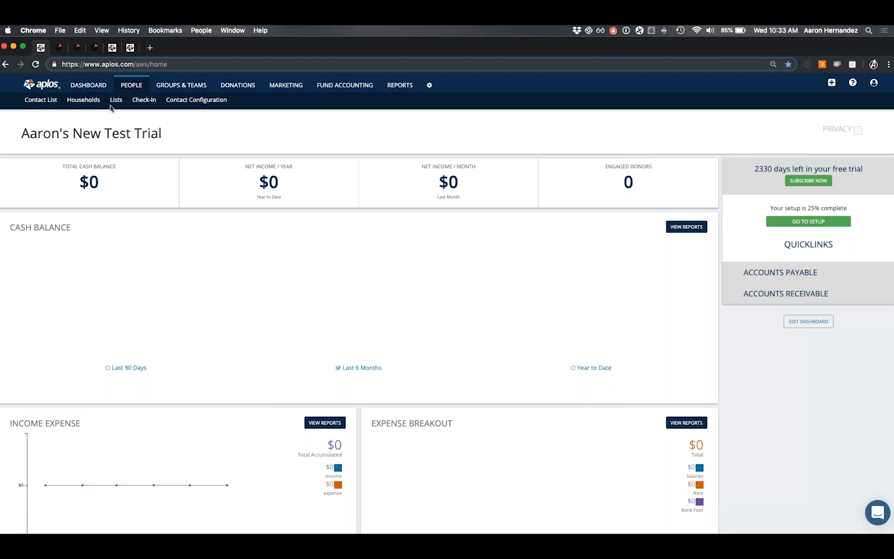
Open the empty Contact List and start a new Individual contact.
left_click(41, 100)
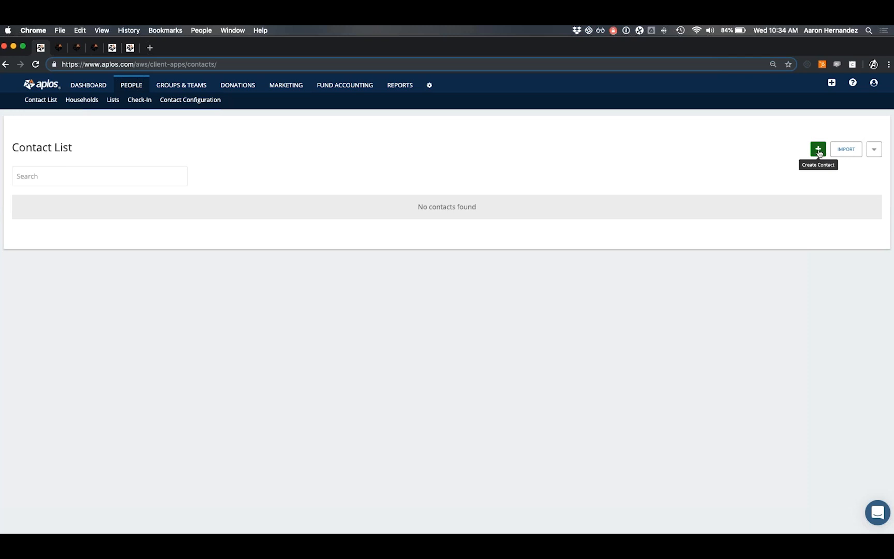
left_click(819, 153)
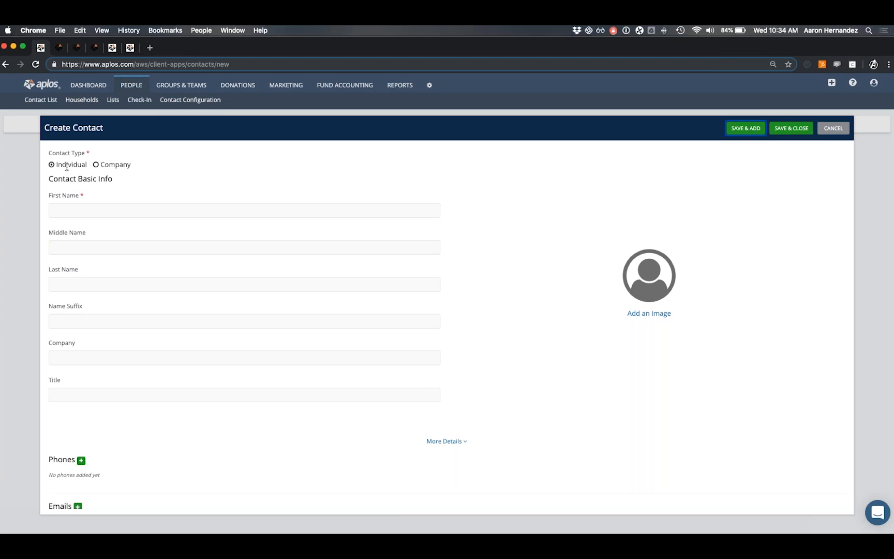
Browse the blank Create Contact form, try saving it empty, then close it to Contact List.
left_click(98, 208)
scroll(77, 342, "down", 1)
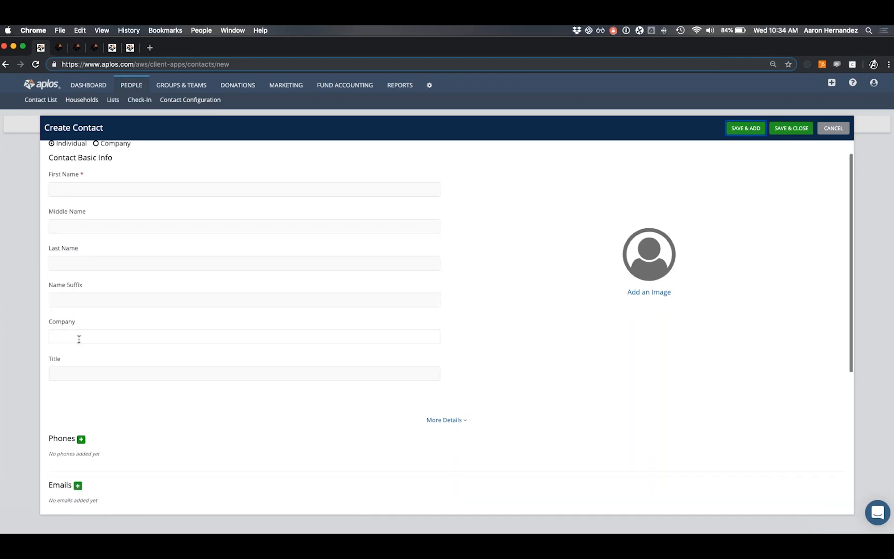
scroll(78, 338, "down", 5)
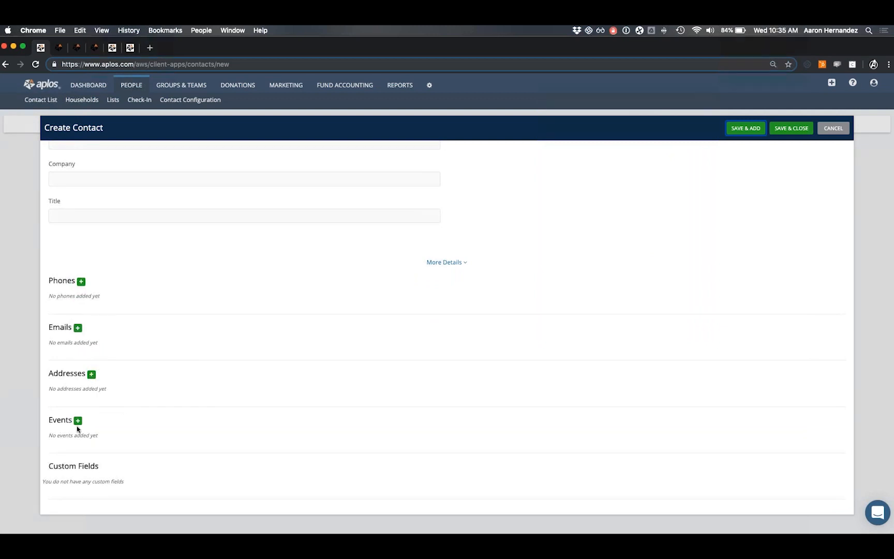
scroll(77, 427, "down", 2)
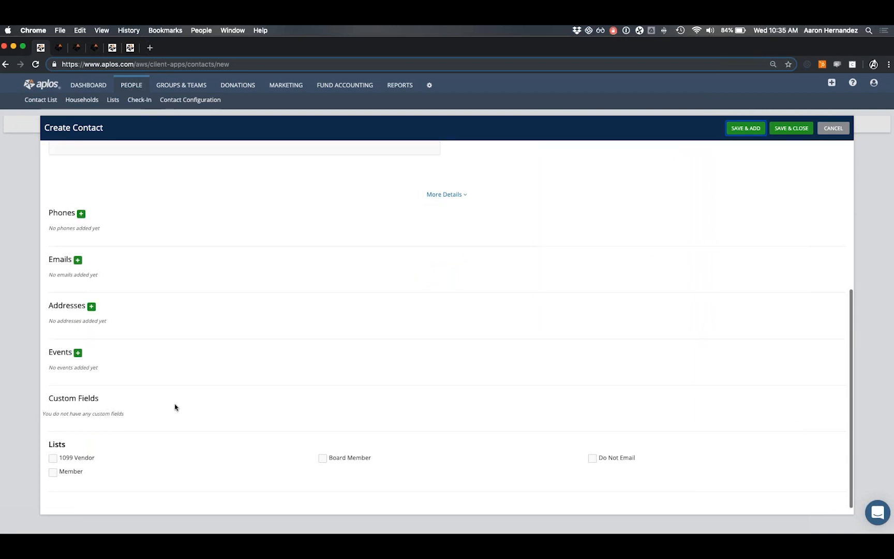
scroll(176, 403, "up", 5)
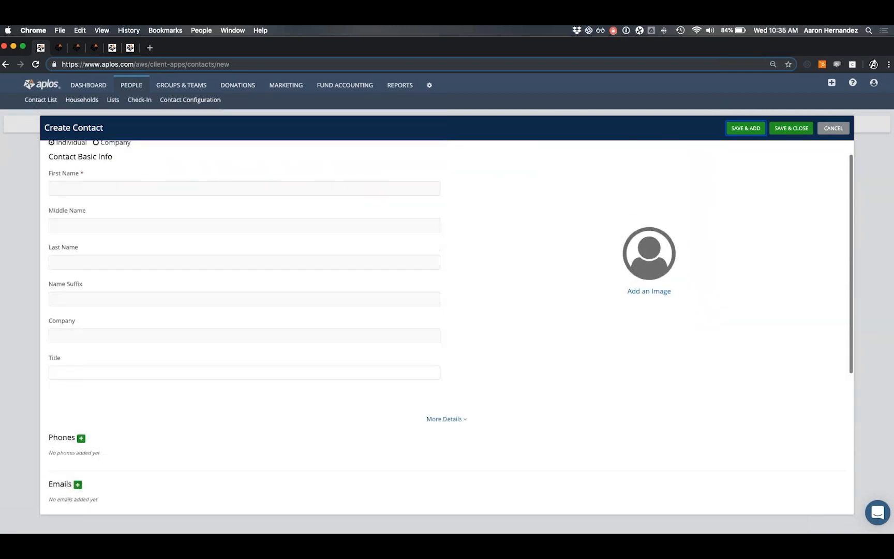
scroll(599, 309, "down", 1)
scroll(599, 310, "up", 2)
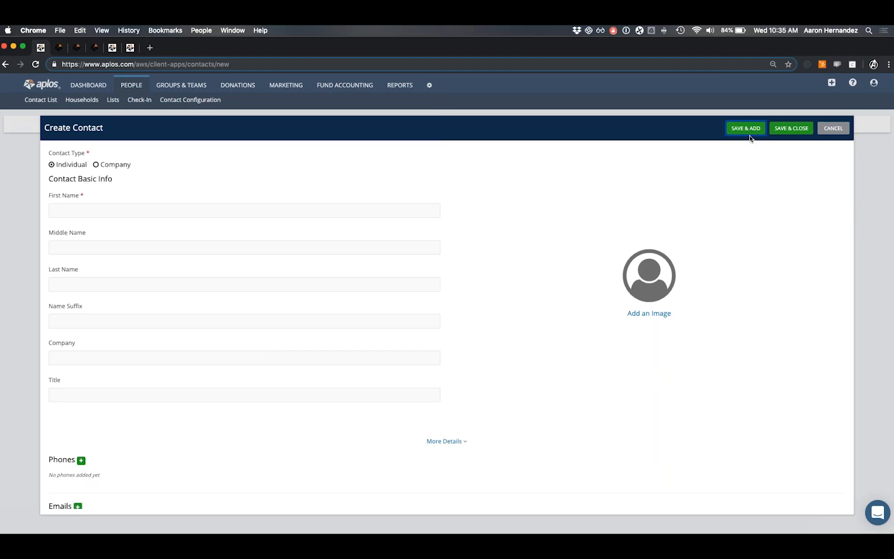
left_click(783, 130)
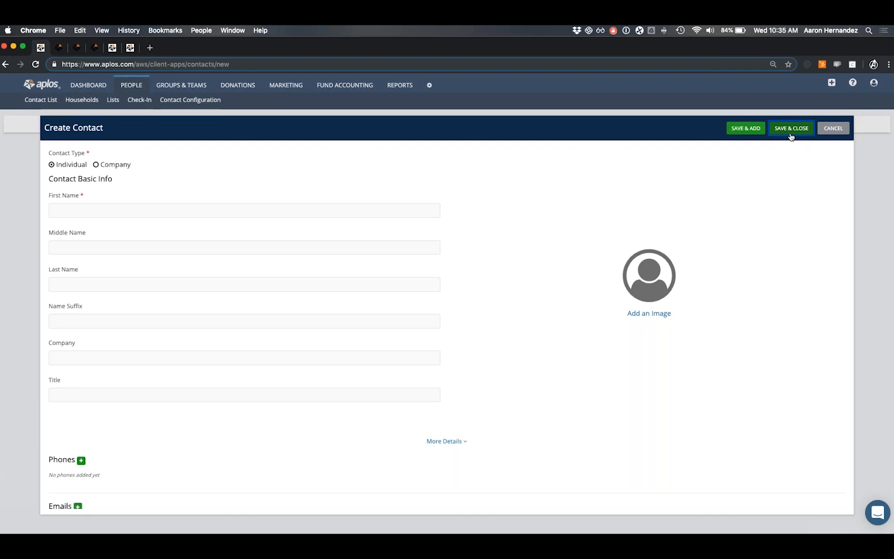
left_click(831, 129)
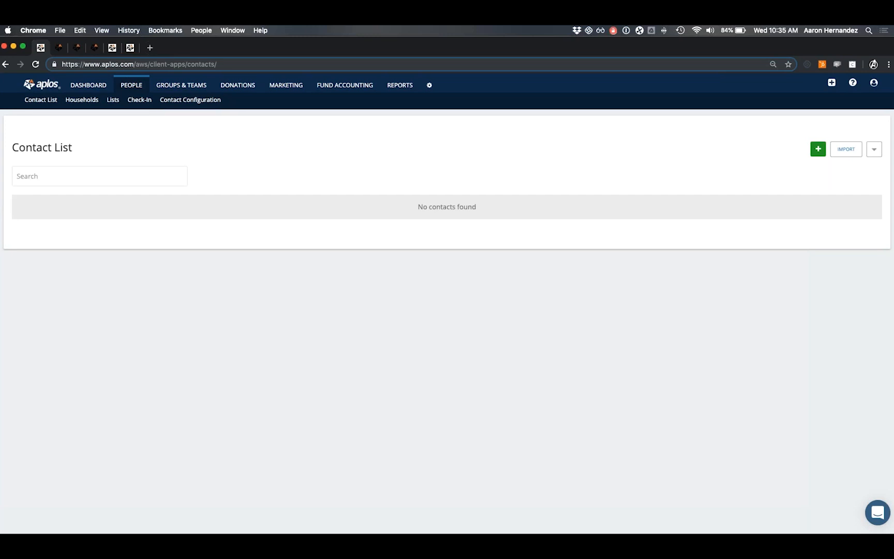
Download the example xlsx contact import template and open it in Excel.
left_click(850, 150)
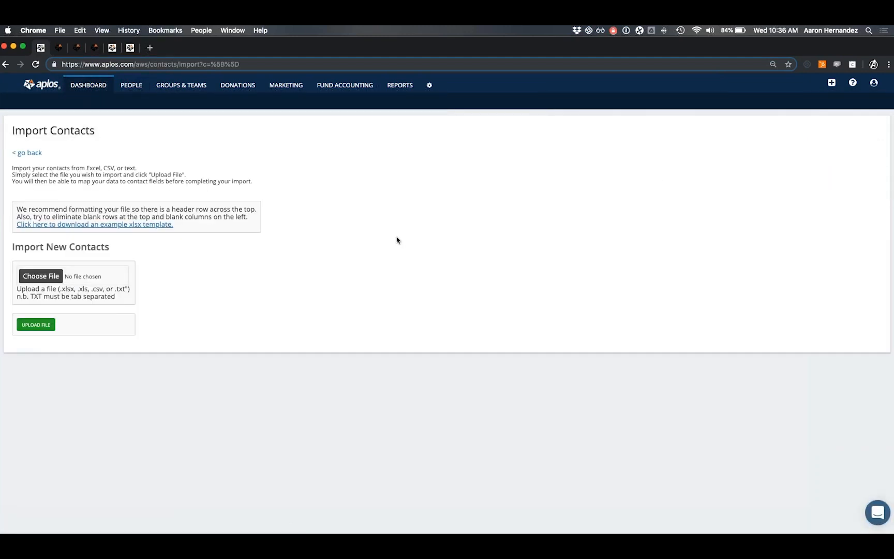
left_click(90, 226)
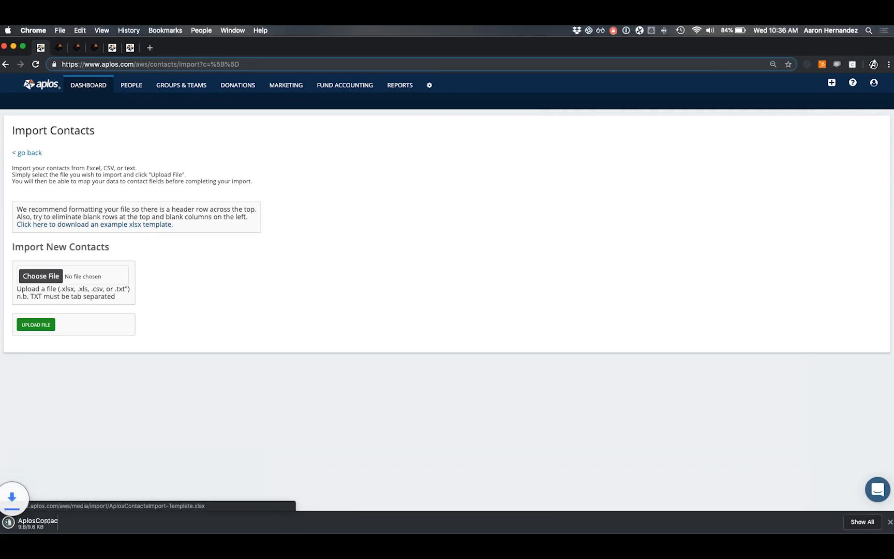
left_click(47, 524)
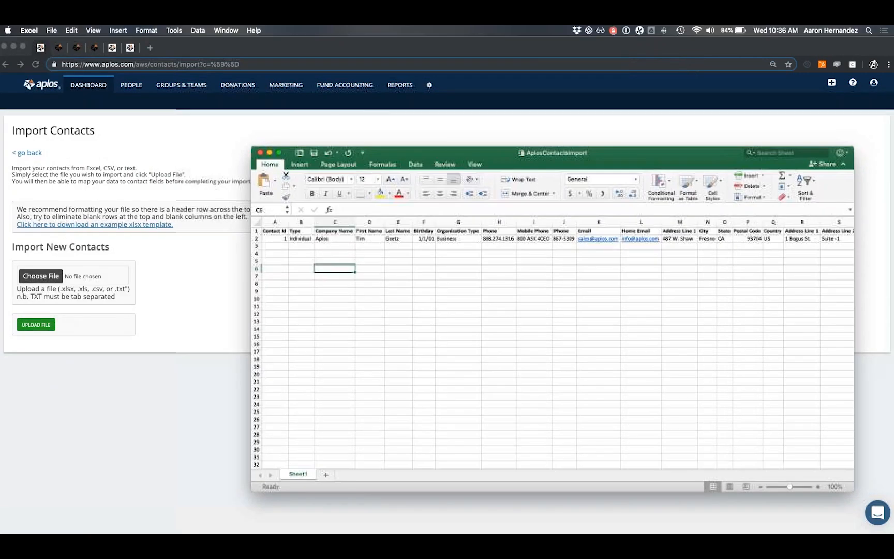
Select row 1 of the AplosContactsImport template to review its contact field headings.
left_click(256, 231)
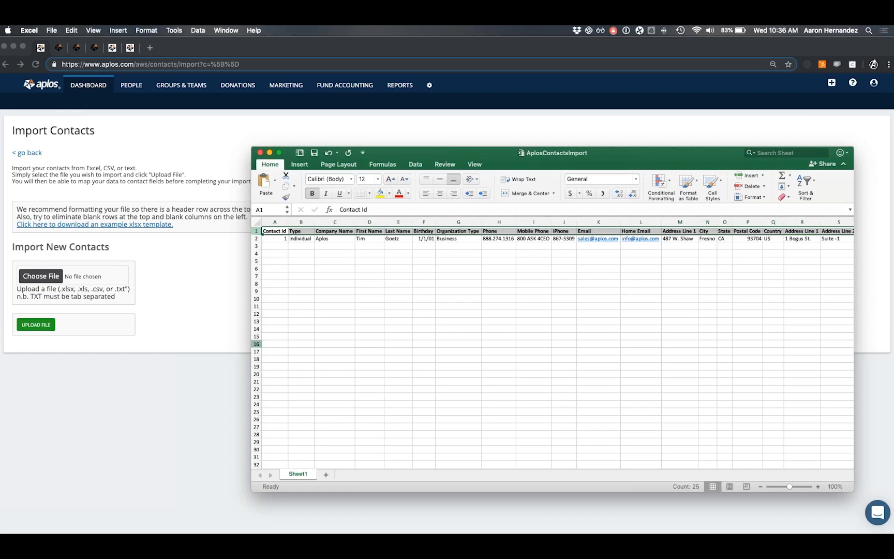
Close the template and upload AplosContactImport - Test.xlsx from Downloads for import.
left_click(260, 152)
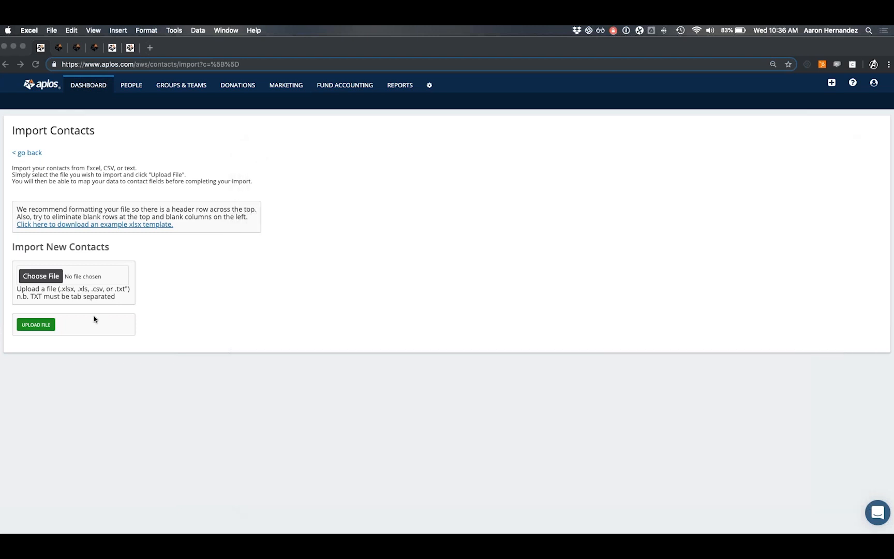
left_click(62, 262)
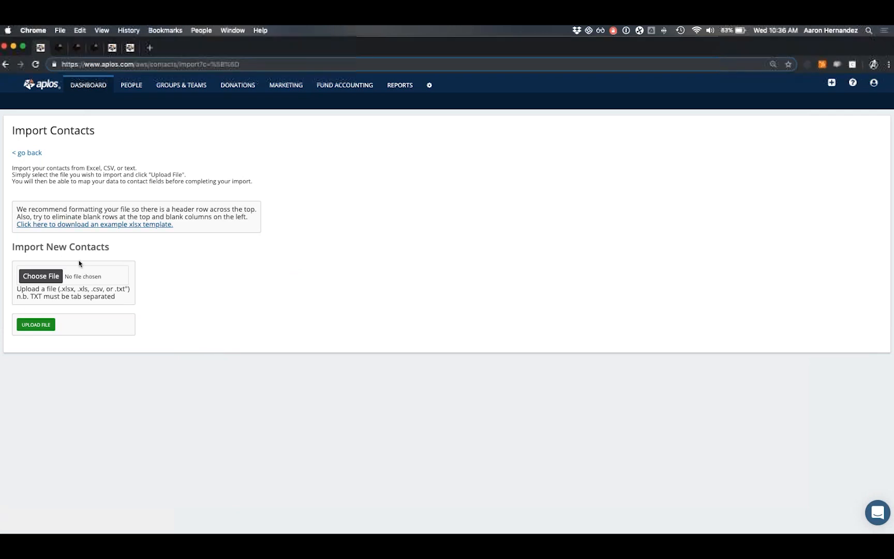
left_click(45, 277)
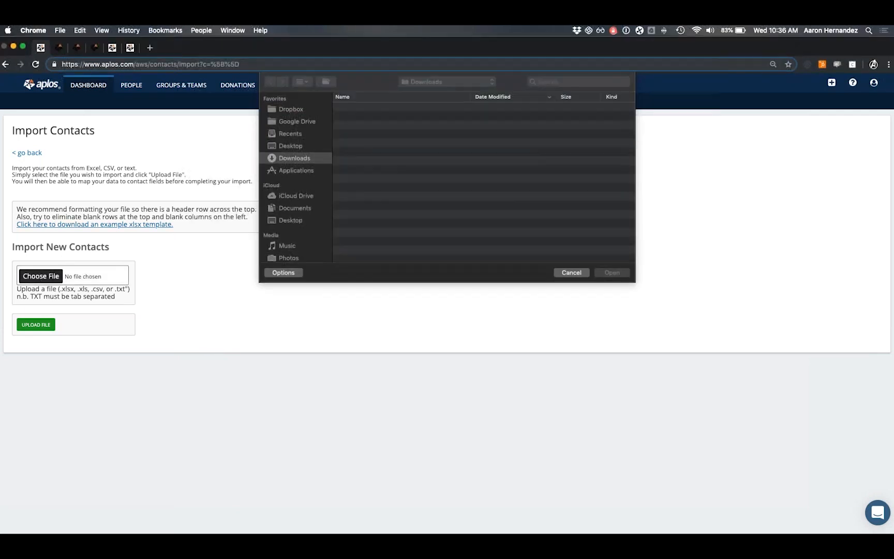
left_click(386, 109)
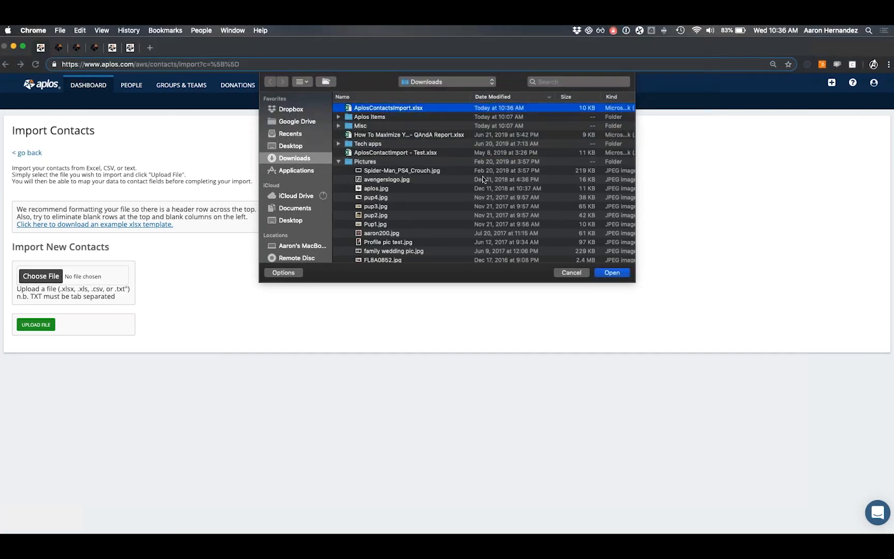
left_click(400, 153)
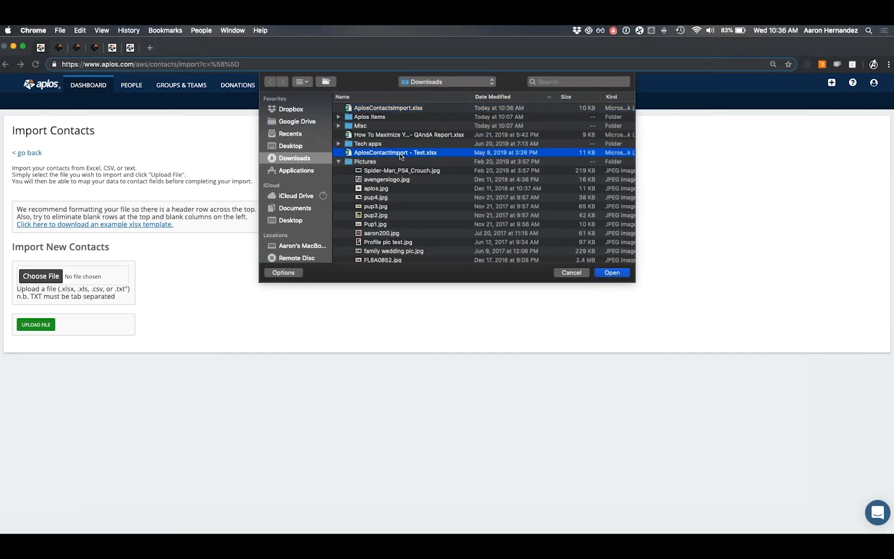
left_click(604, 274)
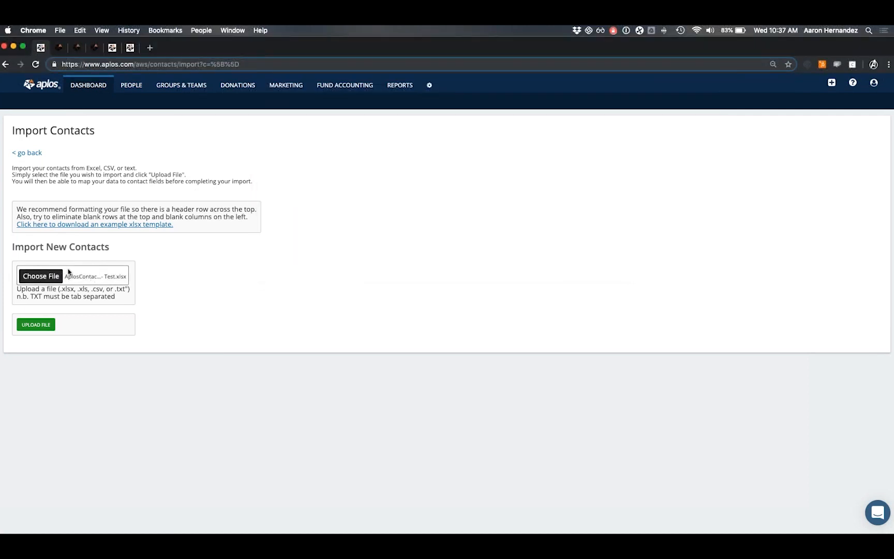
left_click(36, 328)
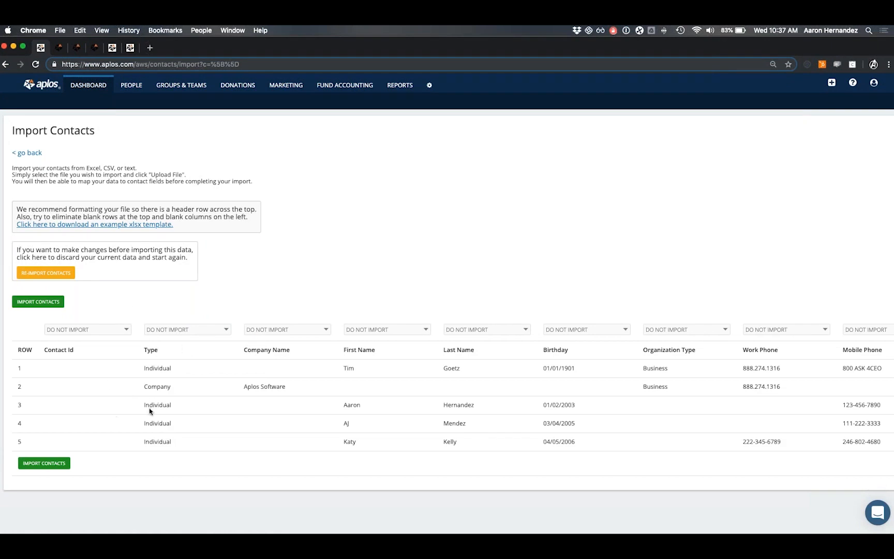
Review the five-contact preview, highlighting the column headings ROW through First Name.
scroll(124, 401, "down", 1)
left_click_drag(19, 351, 390, 357)
Check the field choices for the Contact Id column, leaving it as DO NOT IMPORT.
left_click(177, 357)
left_click(91, 330)
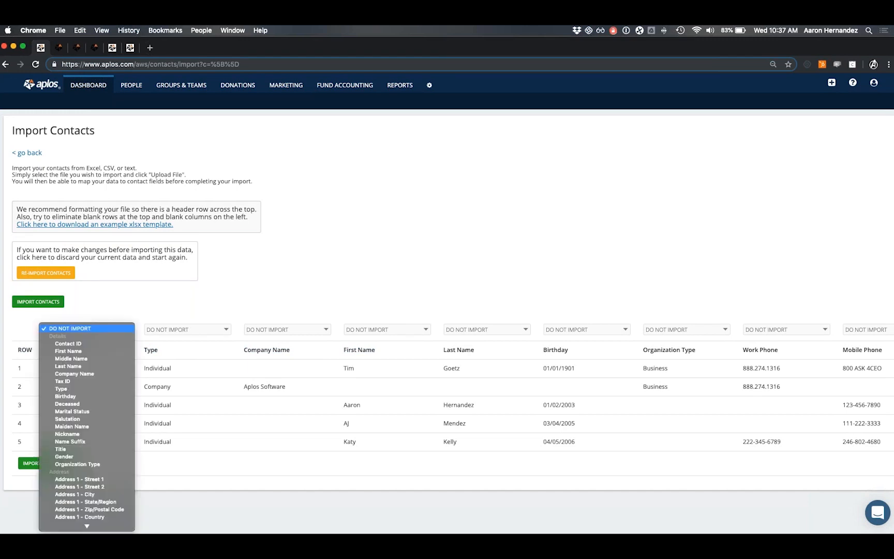
left_click(84, 326)
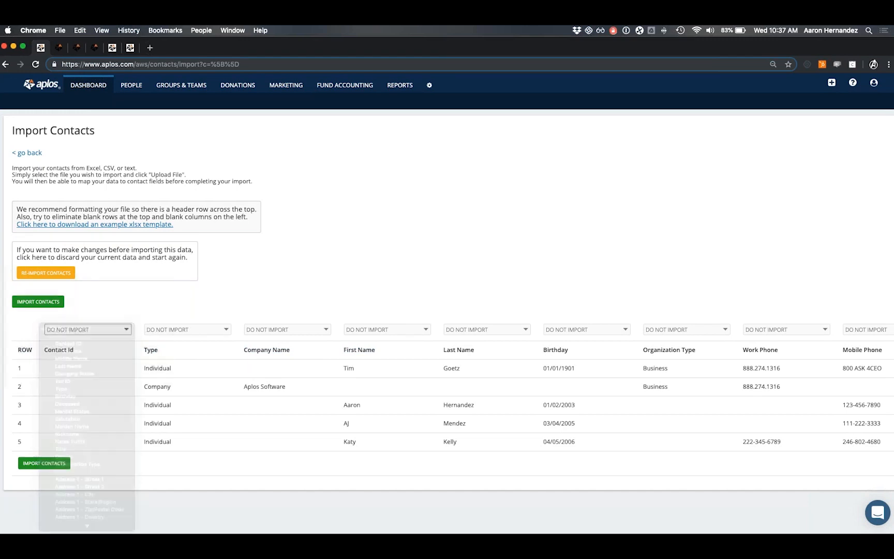
left_click(84, 331)
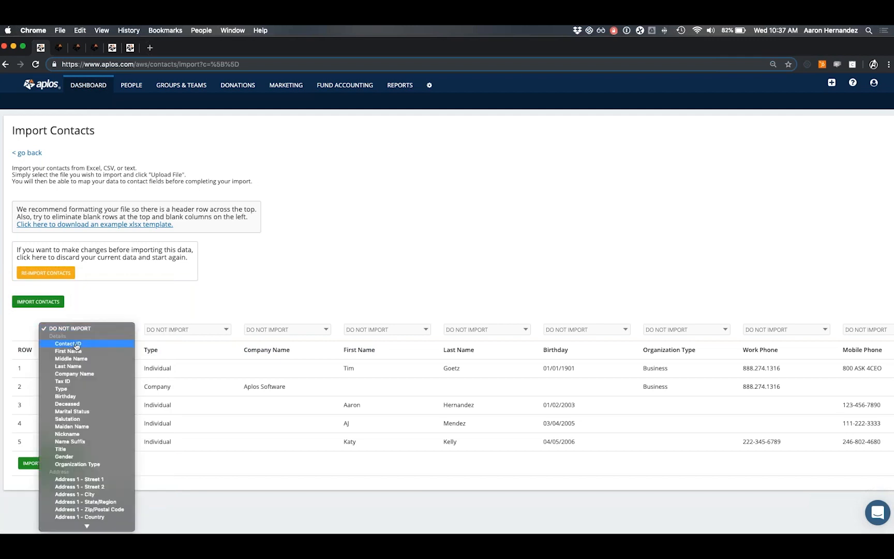
left_click(96, 316)
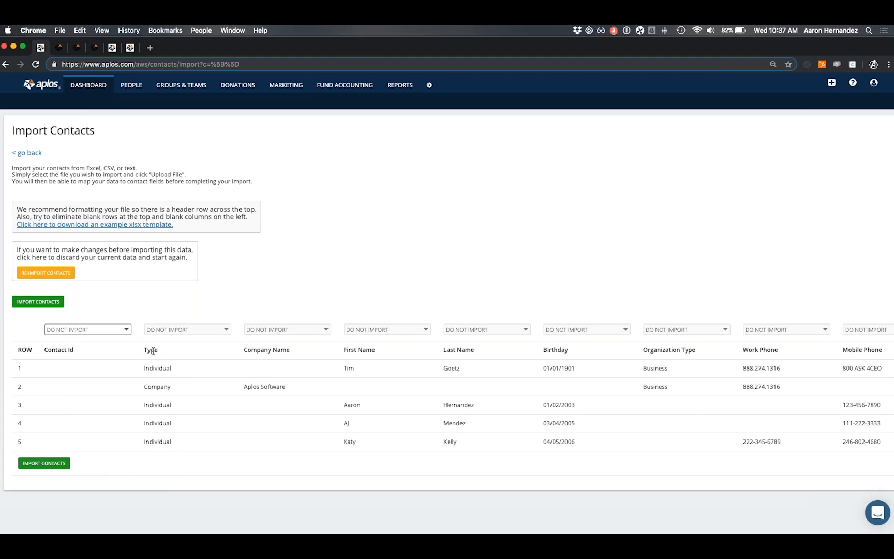
Map the Type, Company Name, First Name and Last Name columns to their matching fields.
left_click(184, 330)
left_click(163, 389)
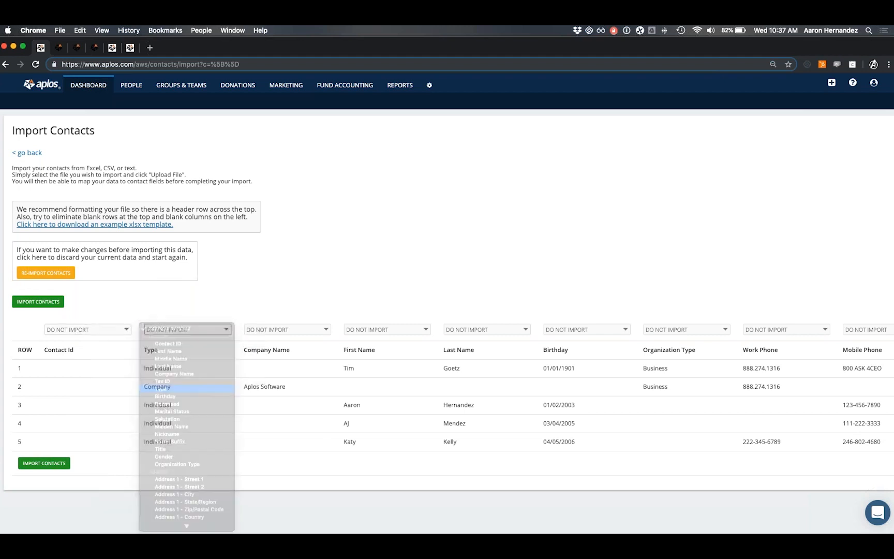
left_click(282, 330)
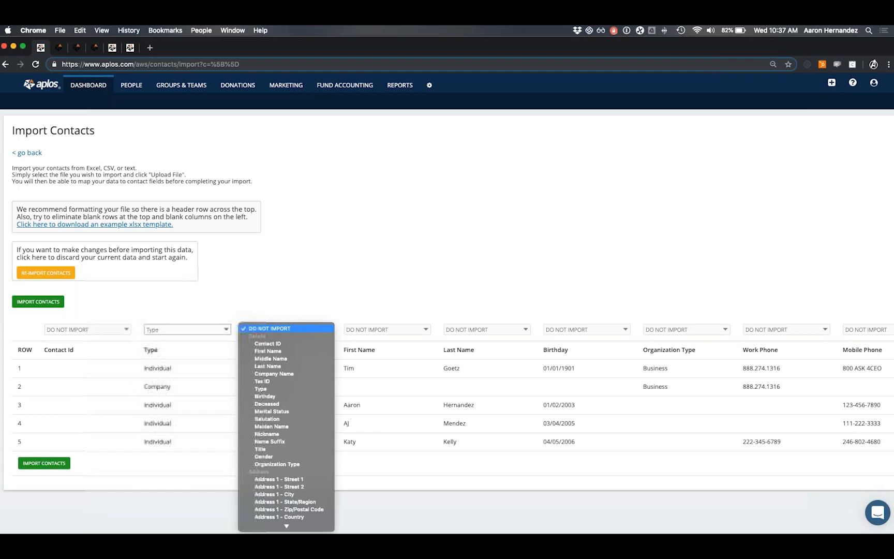
left_click(287, 374)
left_click(387, 330)
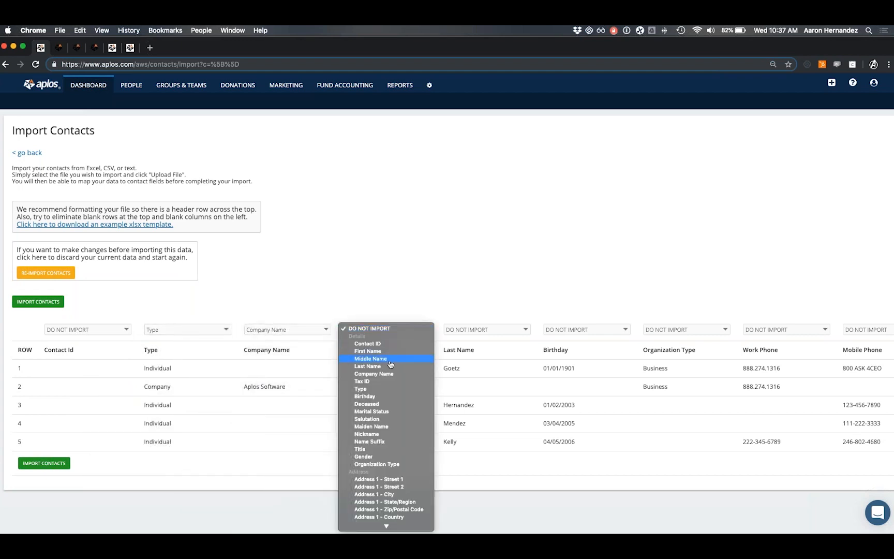
left_click(389, 352)
left_click(473, 330)
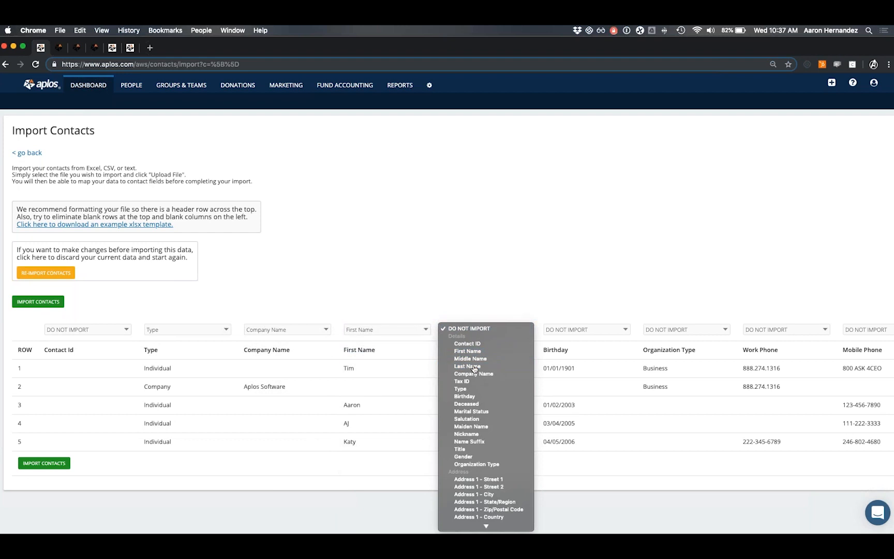
left_click(469, 366)
scroll(511, 352, "right", 10)
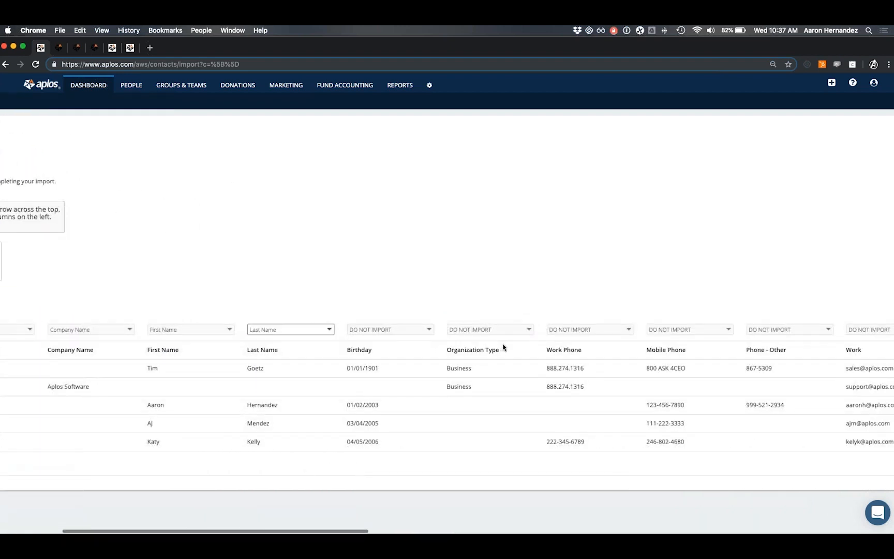
scroll(501, 347, "right", 10)
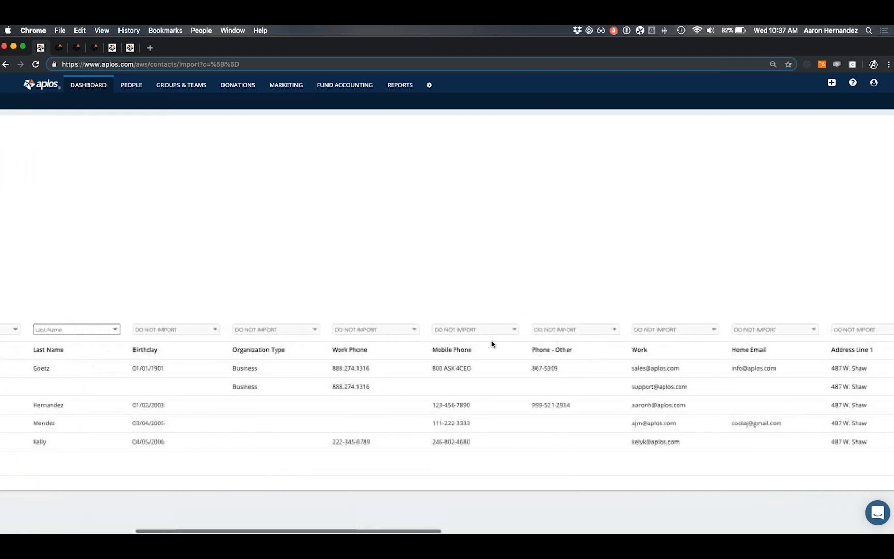
scroll(486, 342, "right", 3)
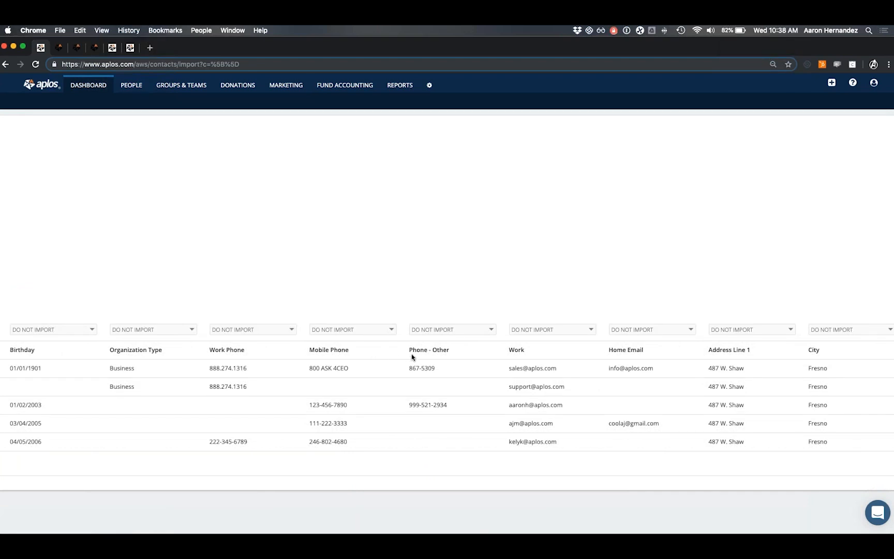
scroll(412, 357, "right", 5)
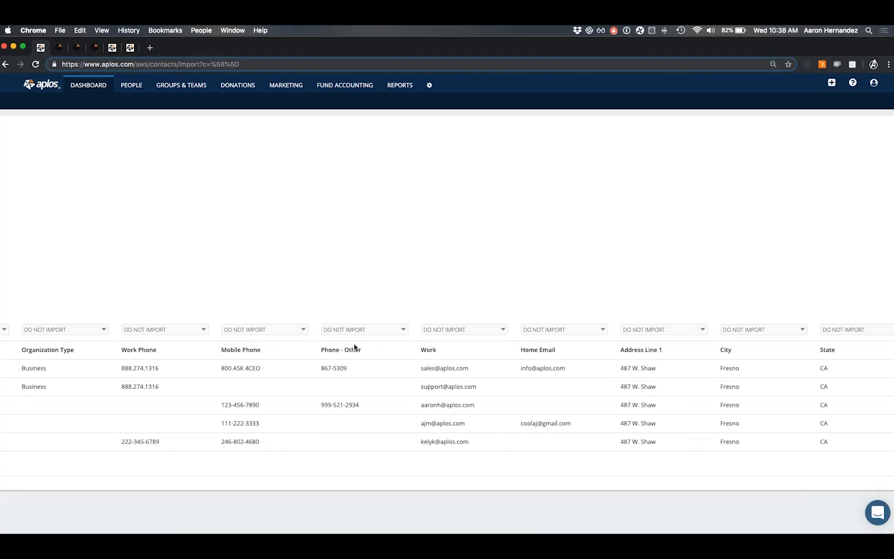
Set the Work Phone, Mobile Phone and Phone - Other column dropdowns to Phone Number.
left_click(199, 331)
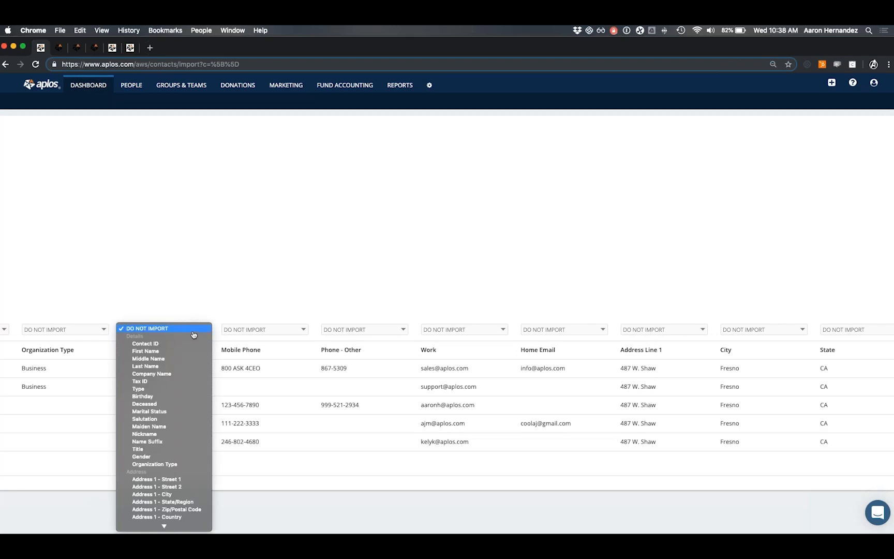
scroll(189, 355, "down", 1)
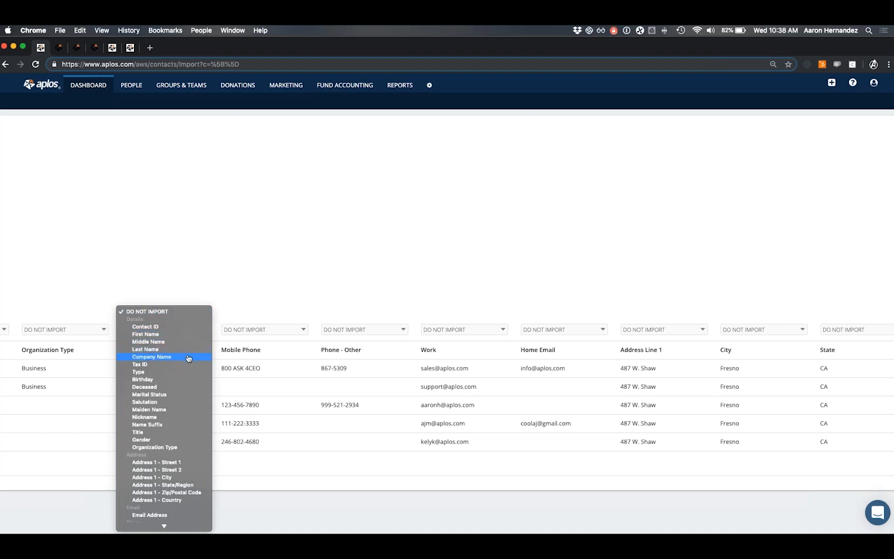
scroll(189, 358, "down", 4)
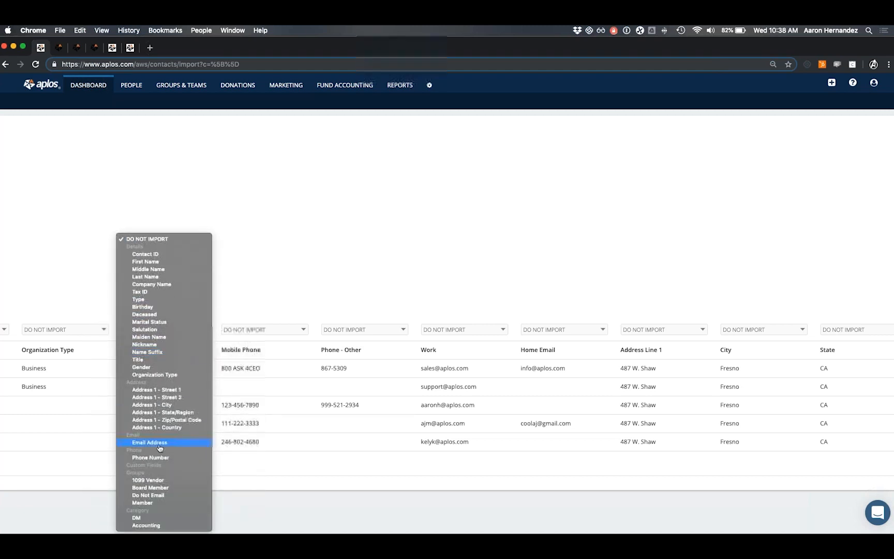
left_click(156, 457)
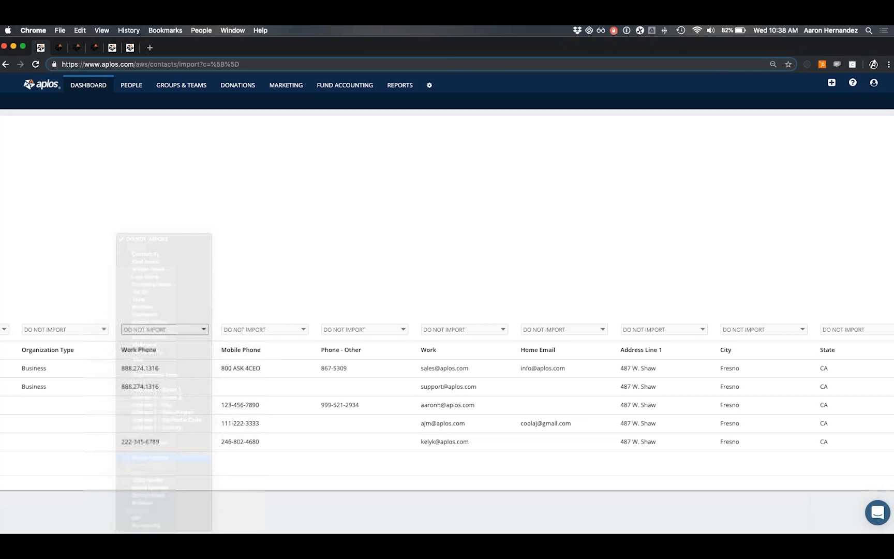
left_click(230, 330)
left_click(249, 458)
left_click(337, 329)
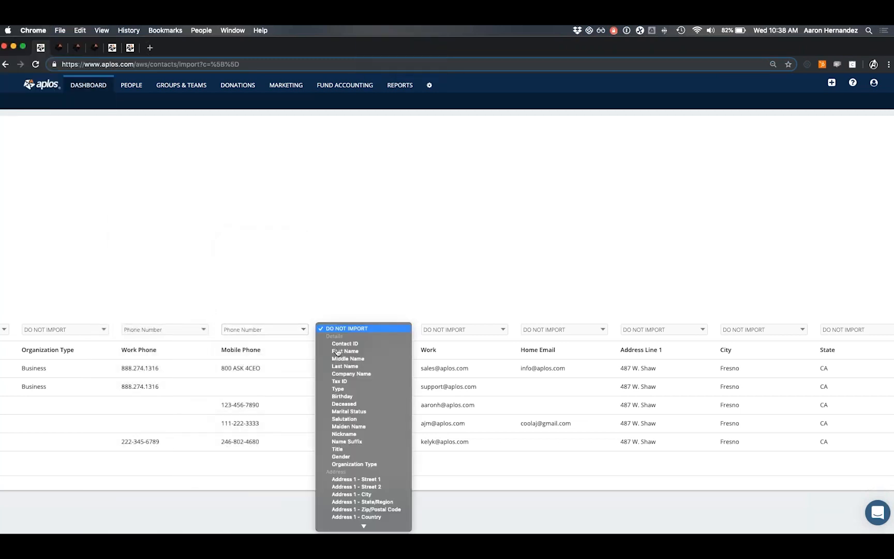
scroll(338, 373, "down", 2)
left_click(337, 457)
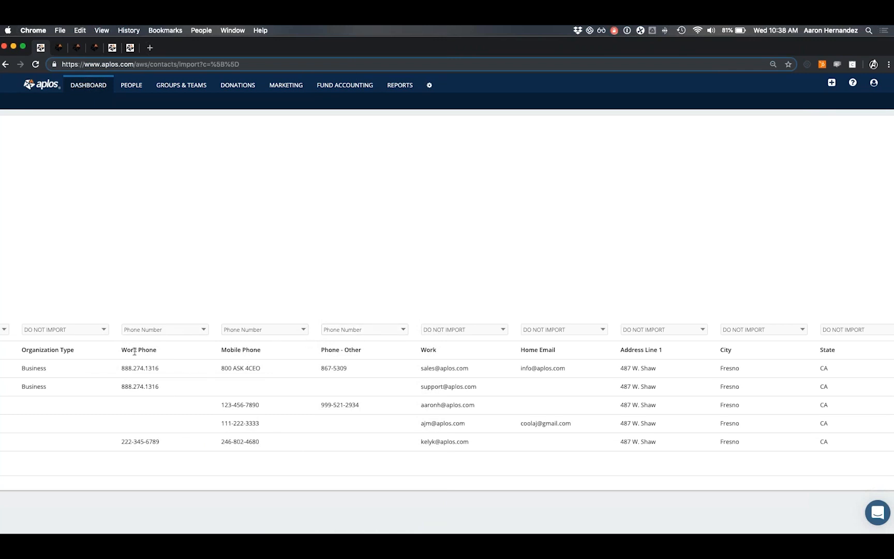
Point out the Work Phone and Mobile Phone column headings by highlighting them.
left_click_drag(121, 350, 262, 354)
left_click_drag(121, 350, 156, 352)
left_click_drag(221, 350, 261, 355)
double_click(141, 351)
double_click(130, 350)
double_click(226, 350)
left_click(328, 346)
Highlight the work phone numbers in rows 1-2 and the row 3 mobile number.
left_click_drag(122, 367, 168, 389)
left_click(130, 411)
left_click_drag(221, 409, 268, 408)
left_click(246, 407)
Set the Work and Home Email column dropdowns to the Email Address field.
scroll(362, 365, "right", 3)
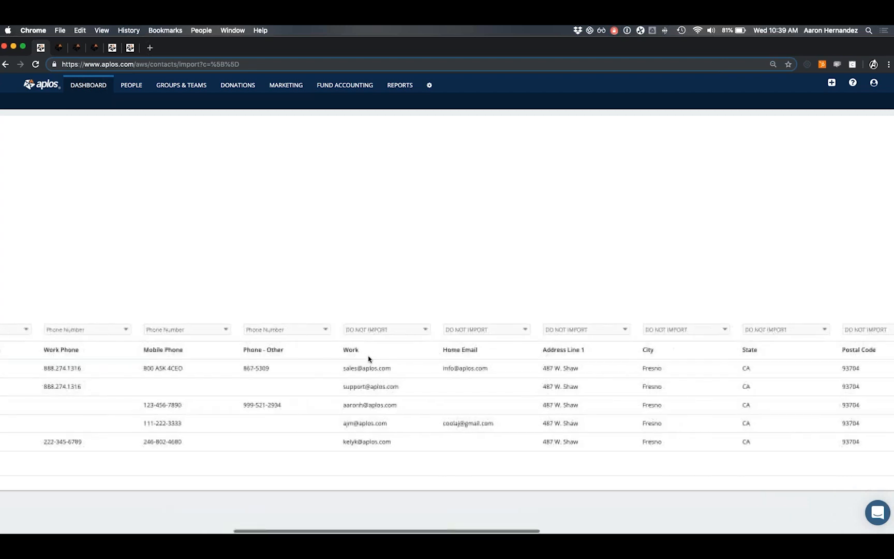
left_click(352, 330)
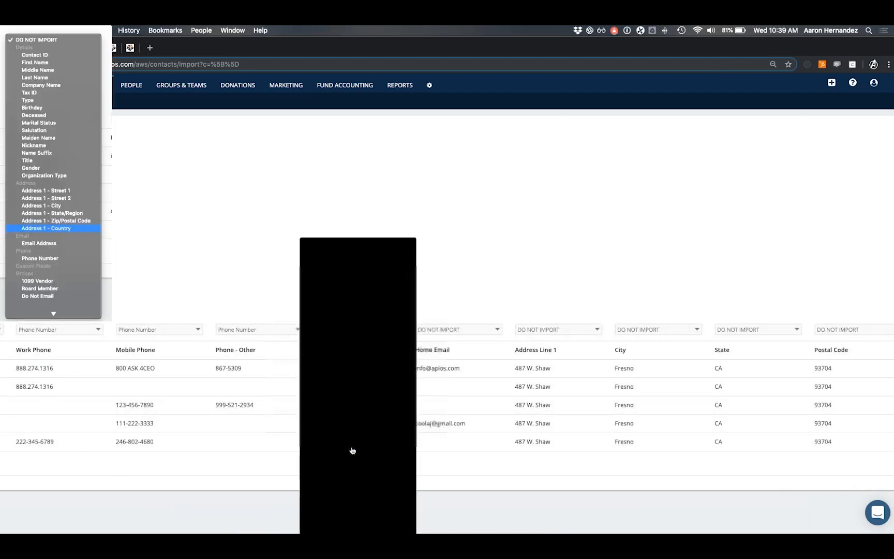
left_click(351, 448)
left_click(448, 331)
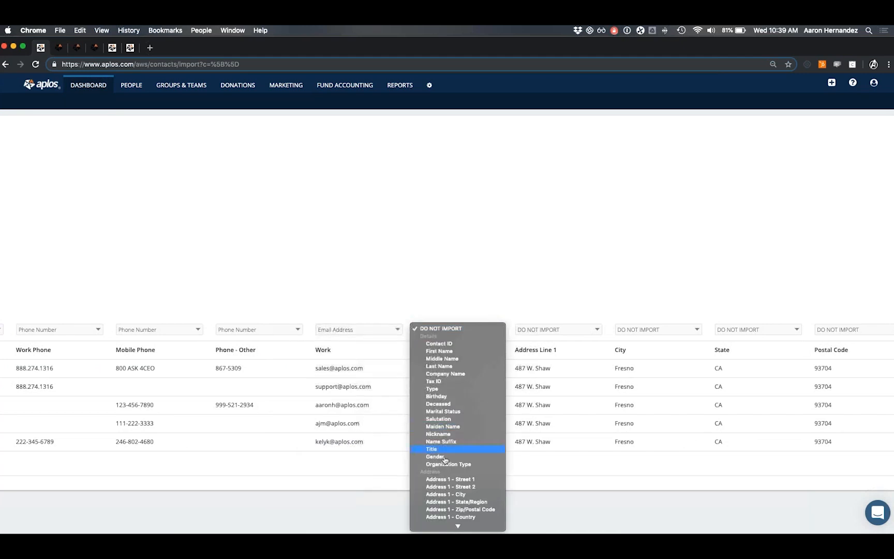
scroll(444, 458, "down", 3)
left_click(440, 441)
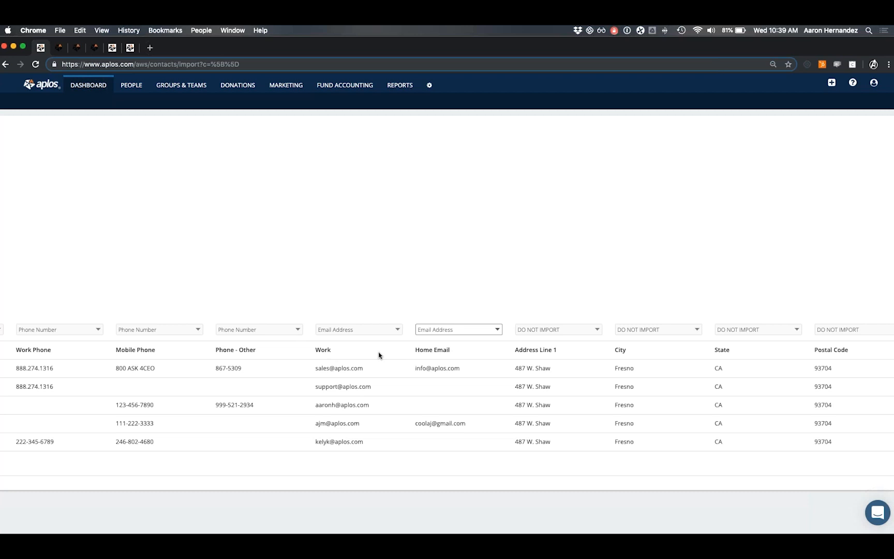
scroll(409, 317, "right", 10)
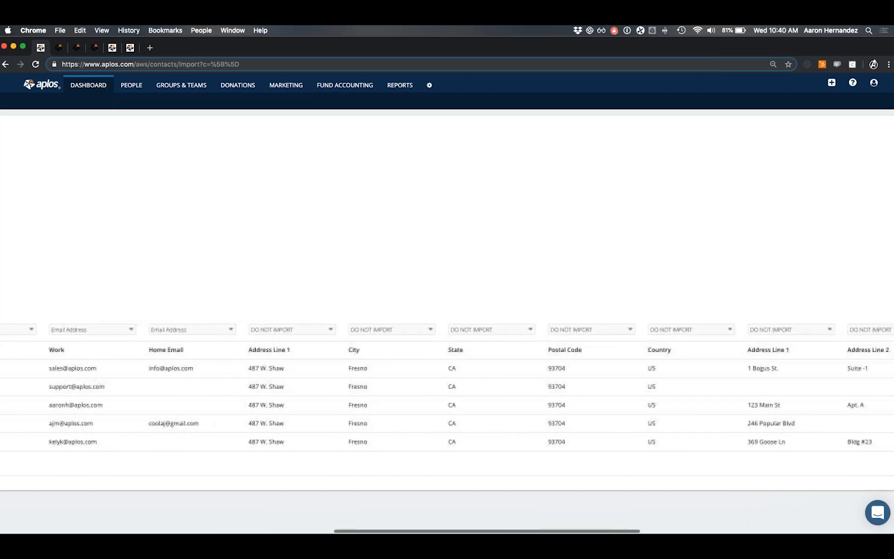
Map Address Line 1, City, State, Postal Code and Country to their Address 1 fields.
scroll(384, 360, "right", 4)
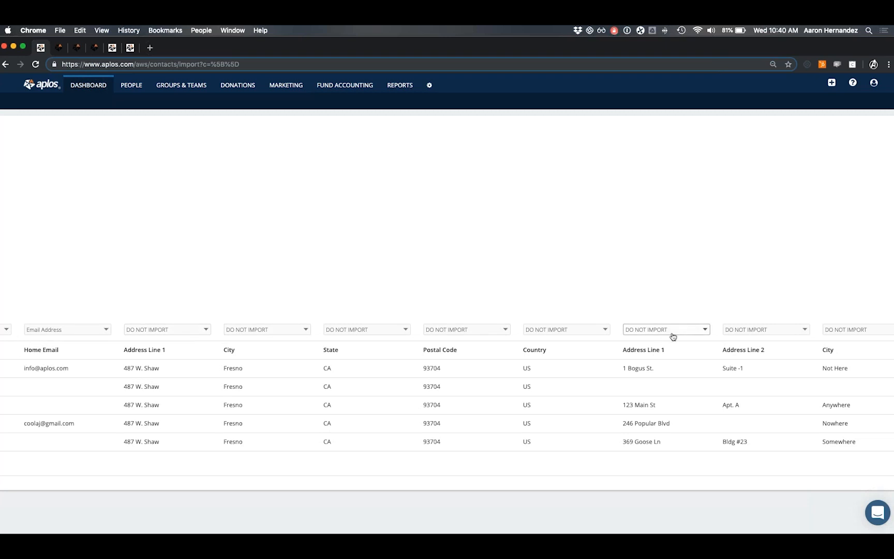
left_click(170, 331)
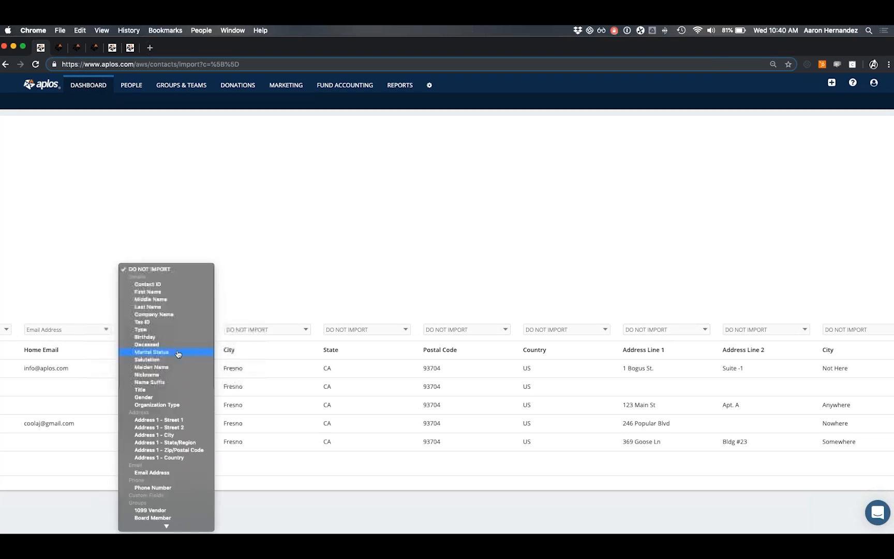
left_click(176, 421)
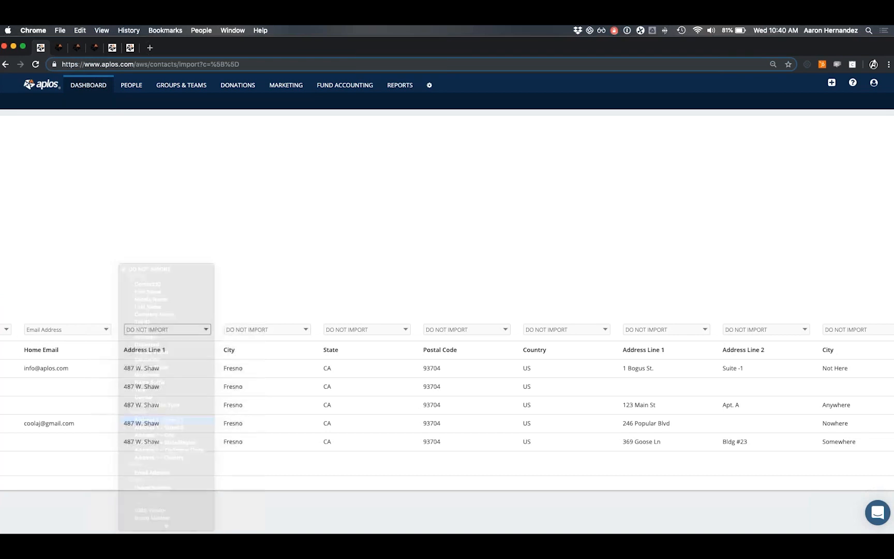
left_click(270, 329)
left_click(272, 496)
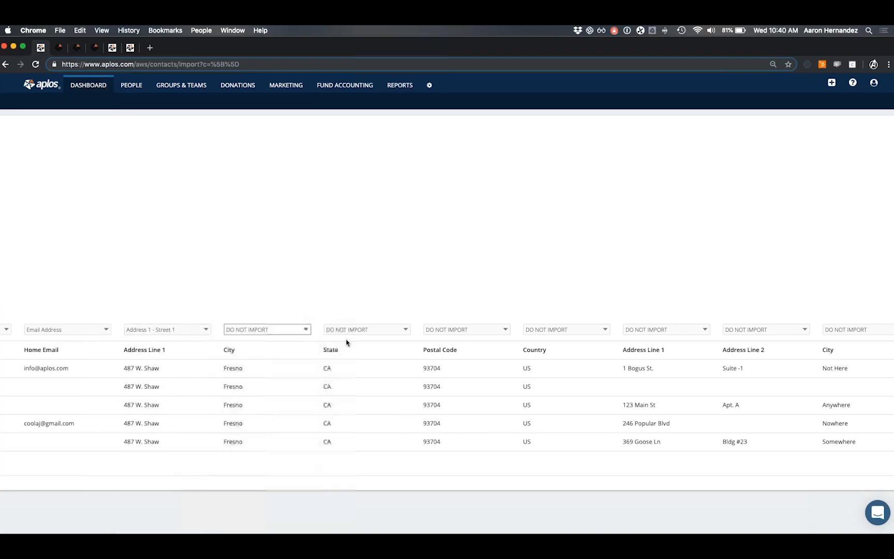
left_click(347, 332)
left_click(376, 502)
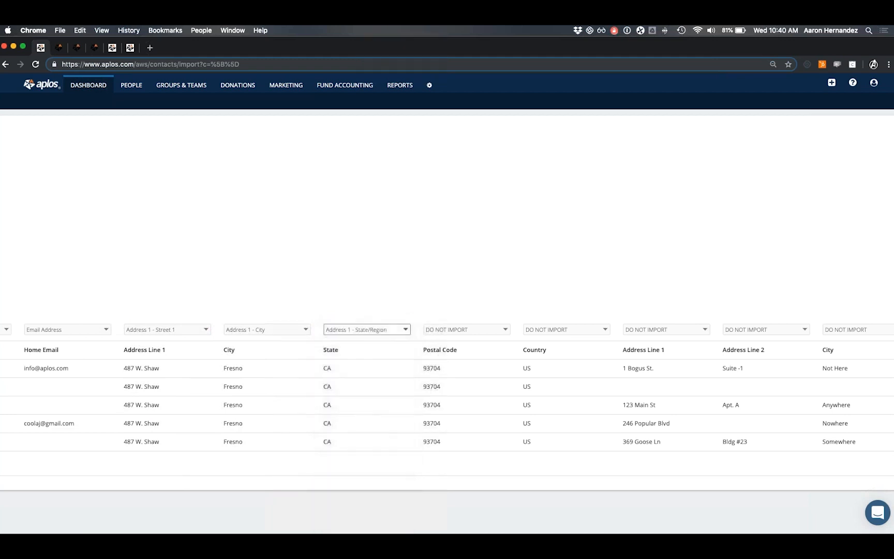
left_click(455, 329)
left_click(471, 509)
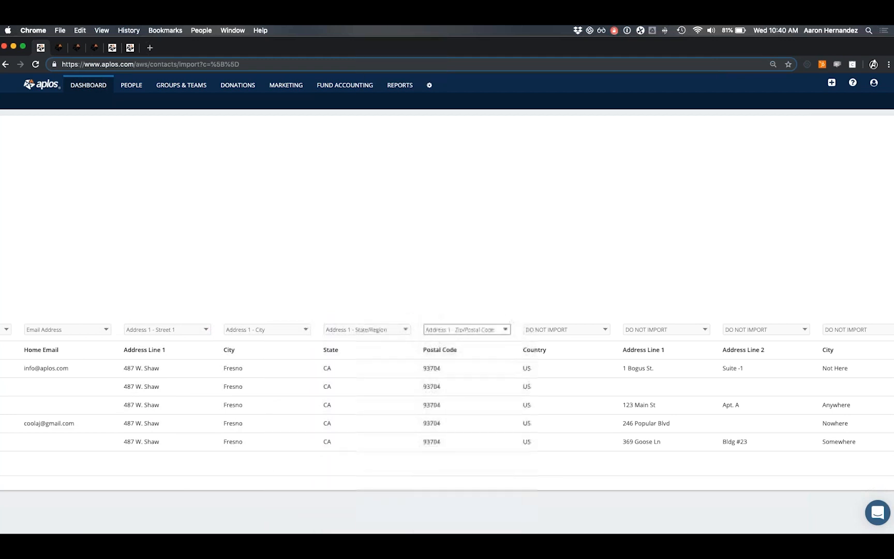
left_click(567, 330)
scroll(567, 492, "down", 2)
left_click(567, 491)
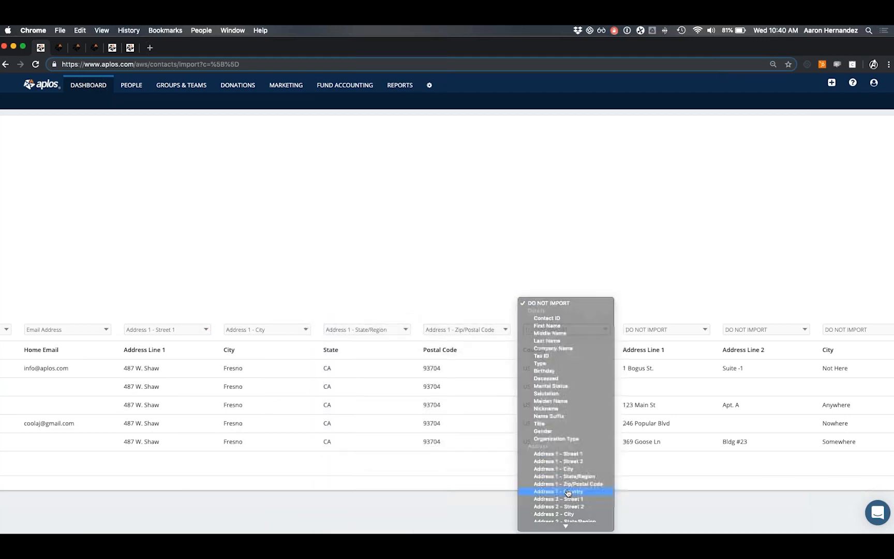
Map the second address's Line 1, Line 2 and City to Address 2 Street 1, Street 2 and City.
scroll(549, 333, "right", 3)
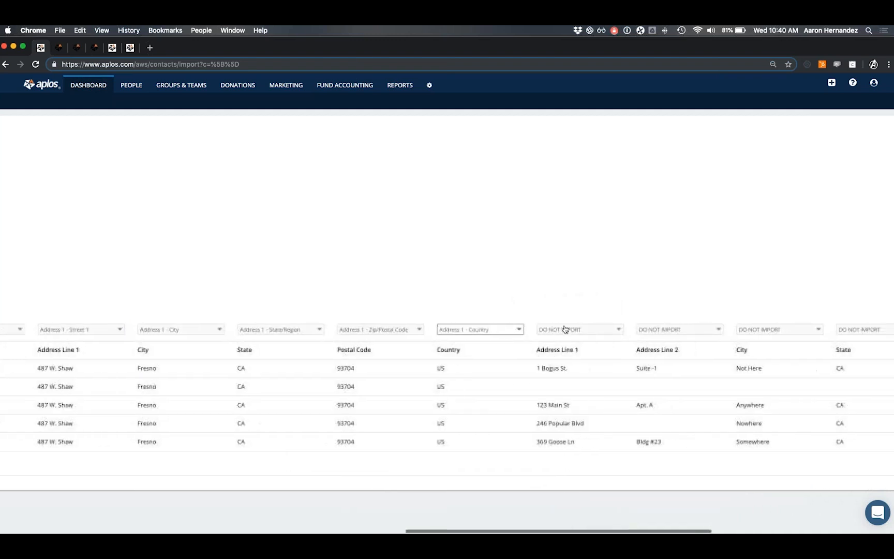
left_click(570, 330)
scroll(549, 367, "down", 3)
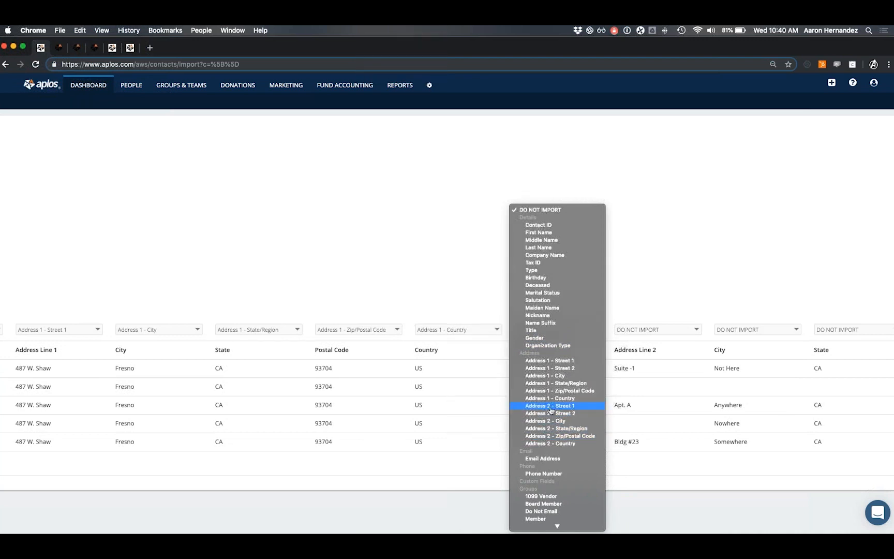
left_click(544, 409)
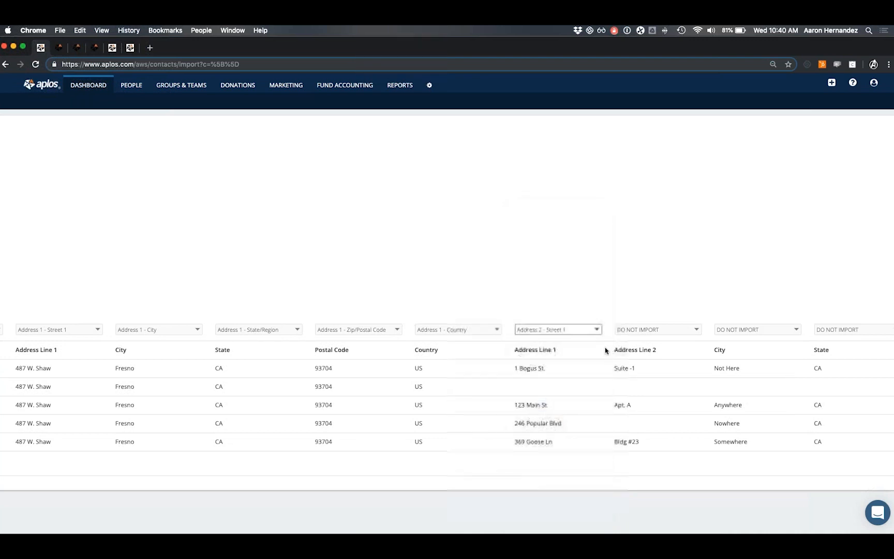
left_click(639, 331)
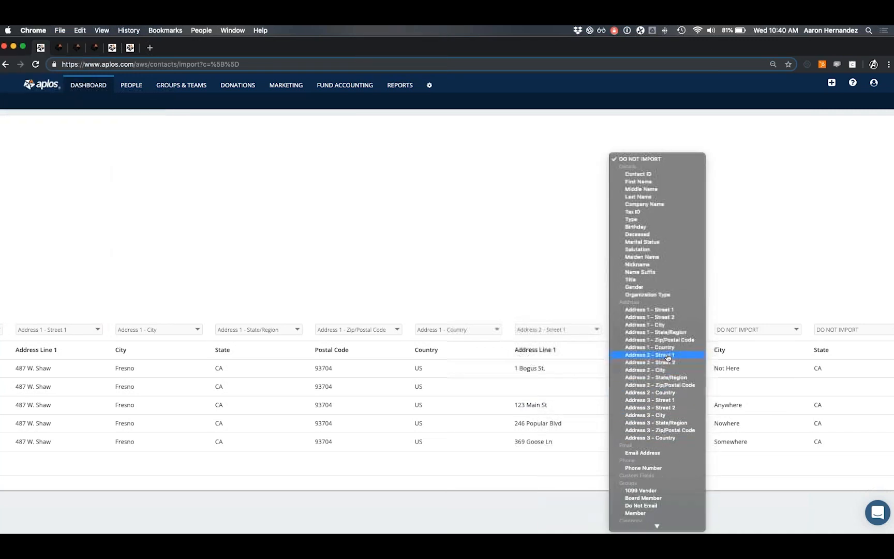
left_click(653, 366)
left_click(734, 329)
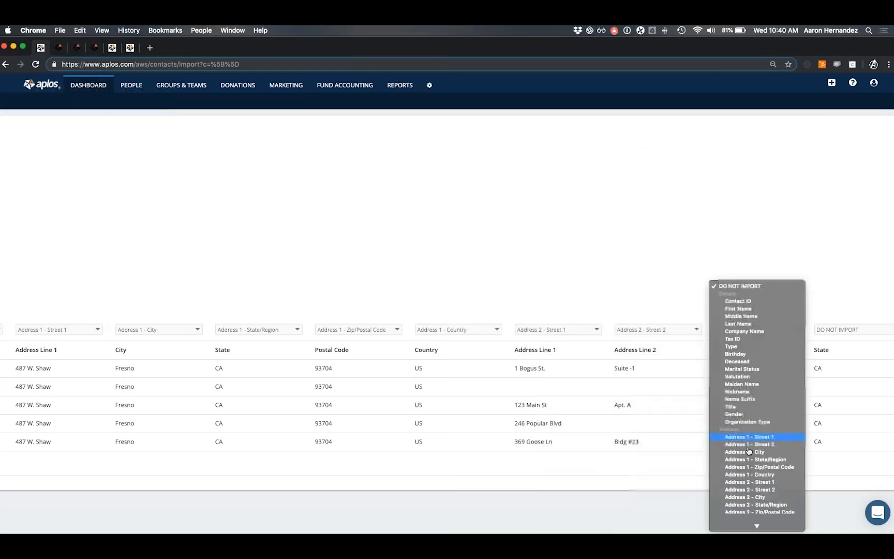
left_click(759, 396)
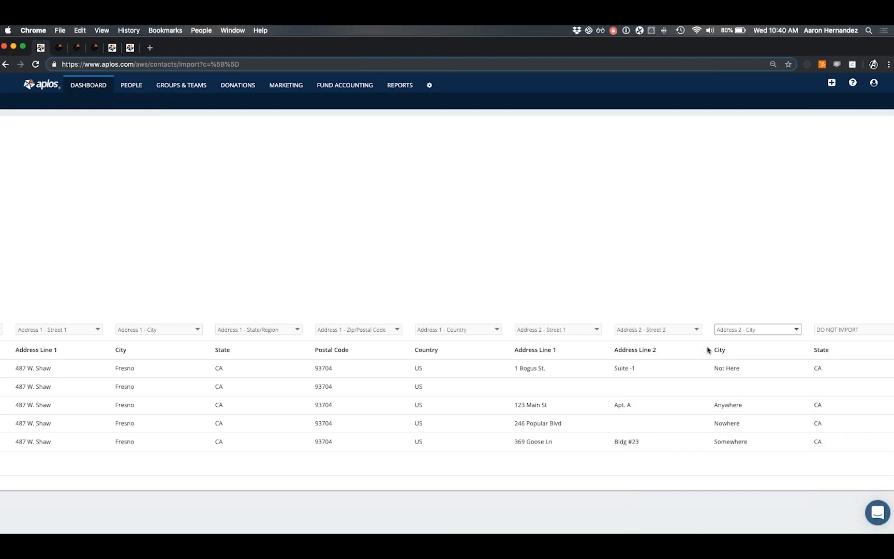
scroll(709, 350, "right", 5)
Check the State column's mapping choices, leave them unchanged, and return to the table's start.
left_click(593, 330)
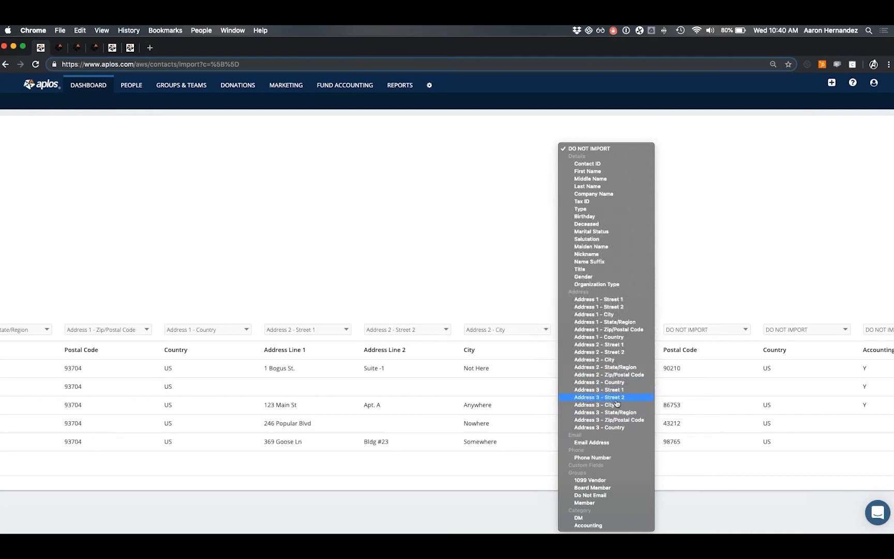
left_click(524, 295)
scroll(588, 303, "right", 3)
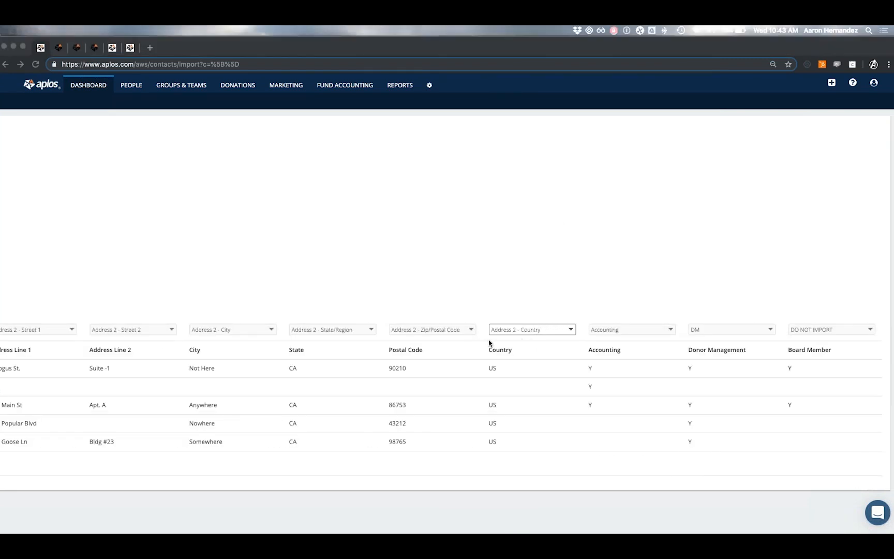
scroll(361, 279, "left", 5)
scroll(360, 281, "left", 15)
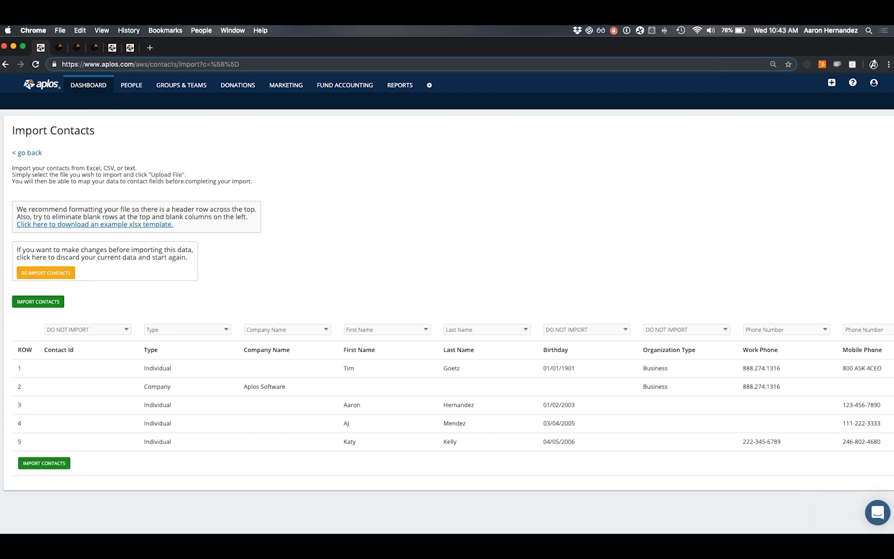
Import the five mapped contacts, then open the first individual's details page.
left_click(40, 305)
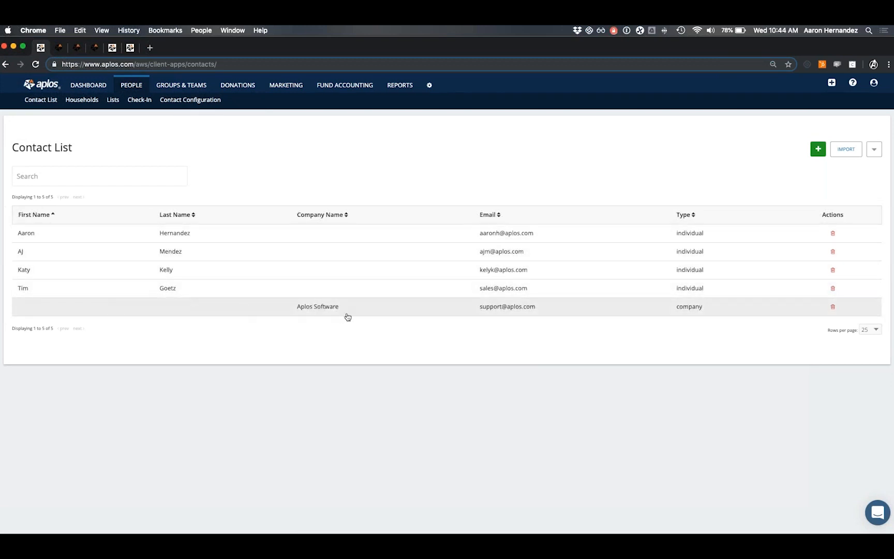
left_click(256, 237)
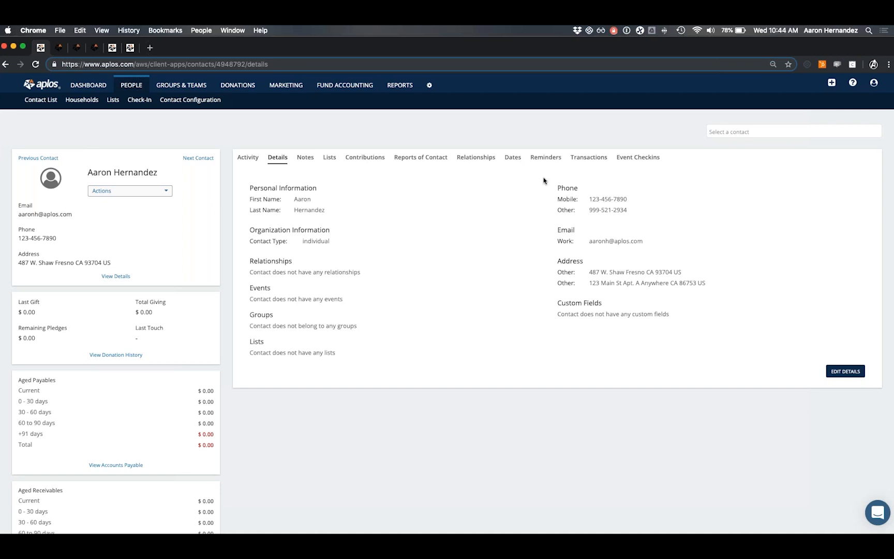
Go back to the Contact List via the People sub-navigation.
left_click(45, 101)
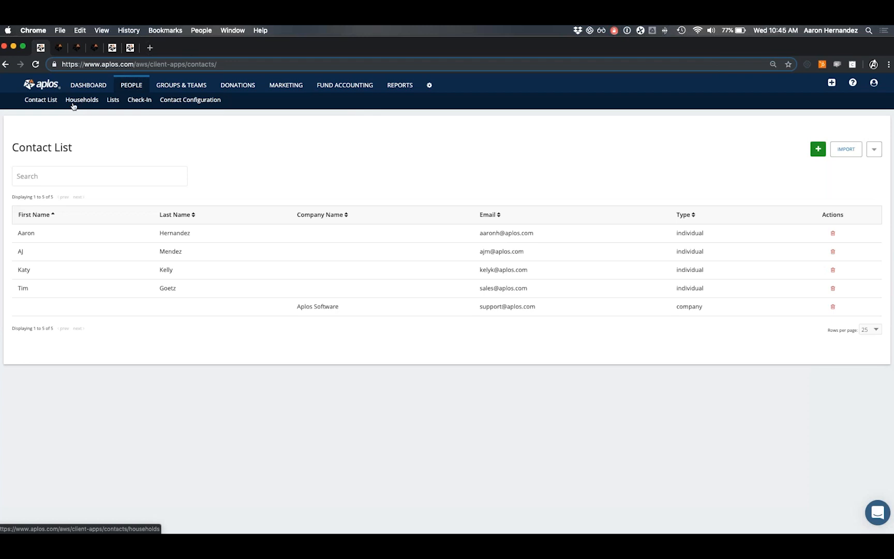
mouse_move(358, 88)
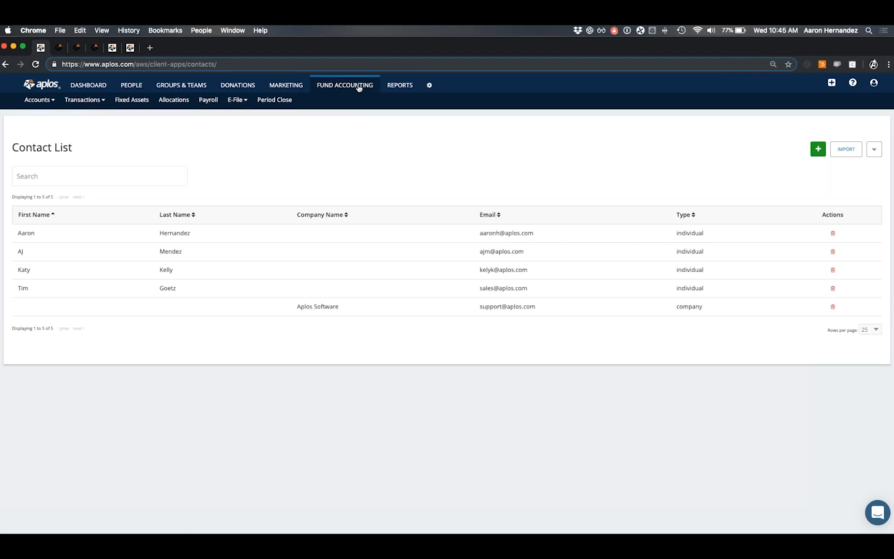
Show the Chart of Accounts via Fund Accounting's Accounts > Account List.
left_click(46, 99)
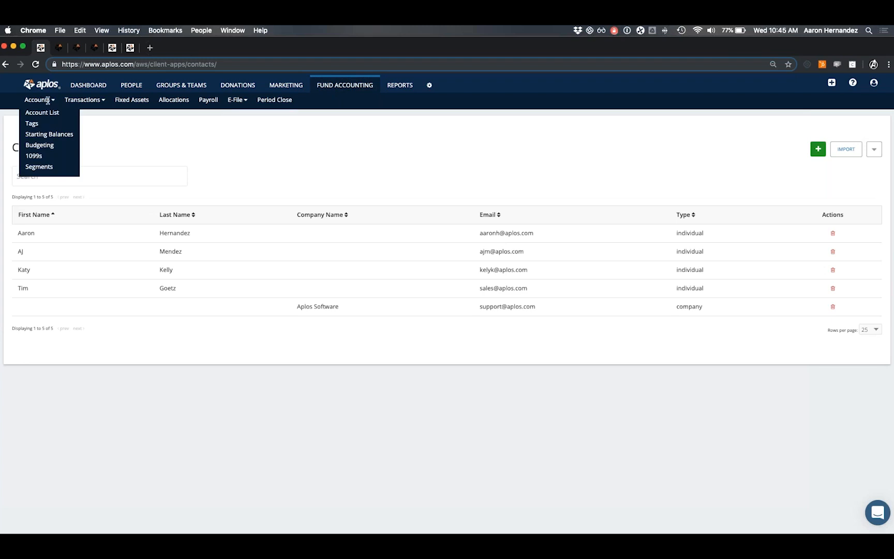
left_click(45, 115)
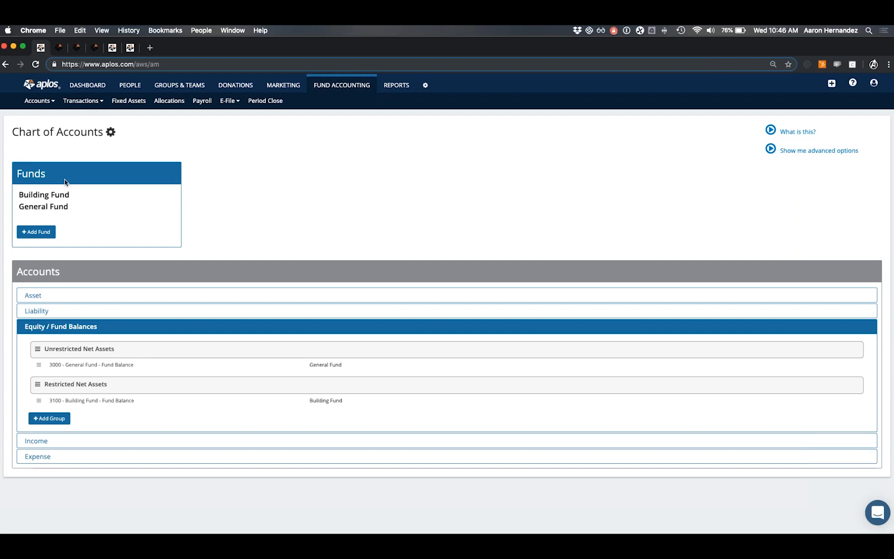
Create a fund named 'Projects Fund' with an orange-red colour and save it.
left_click(32, 232)
left_click(89, 254)
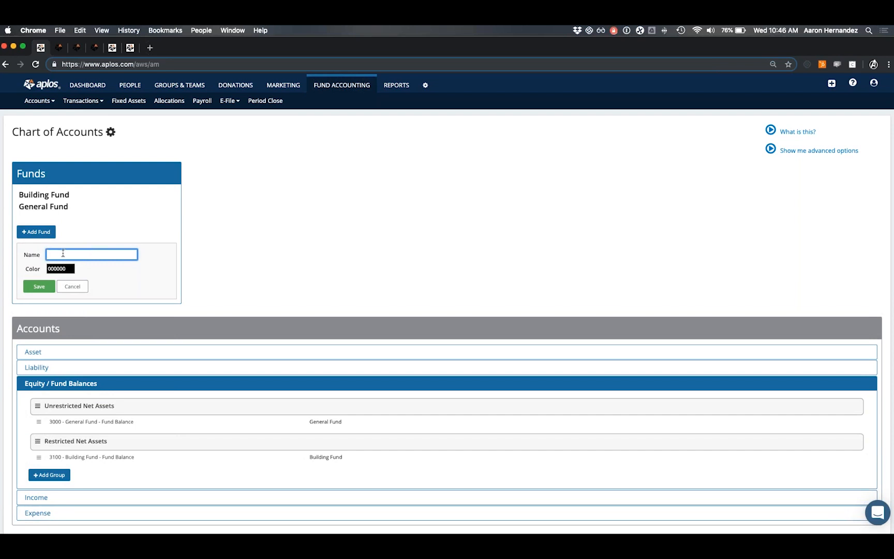
type("Projects Fund")
left_click(59, 270)
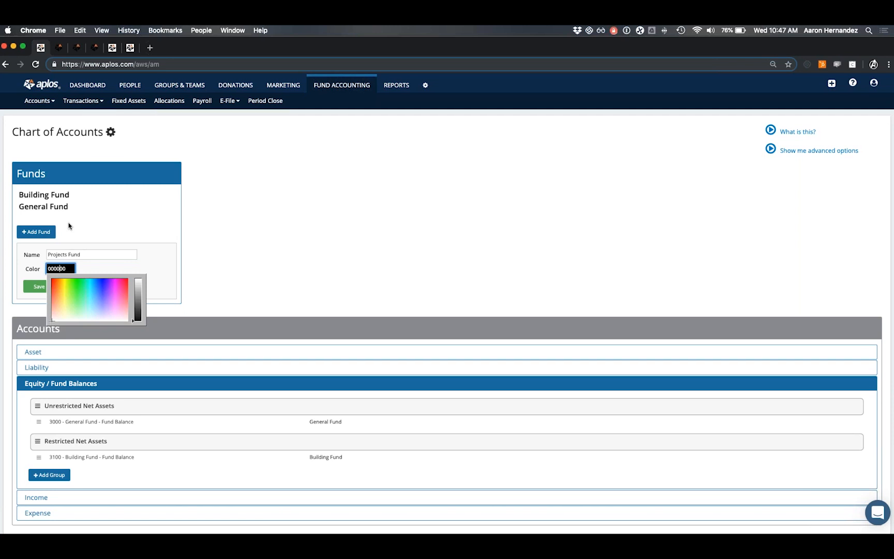
left_click(56, 281)
left_click(89, 269)
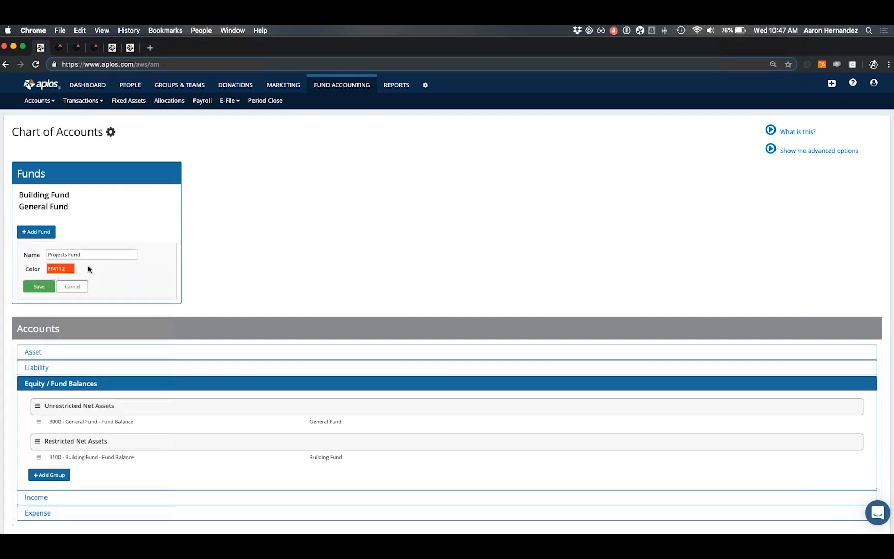
left_click(46, 288)
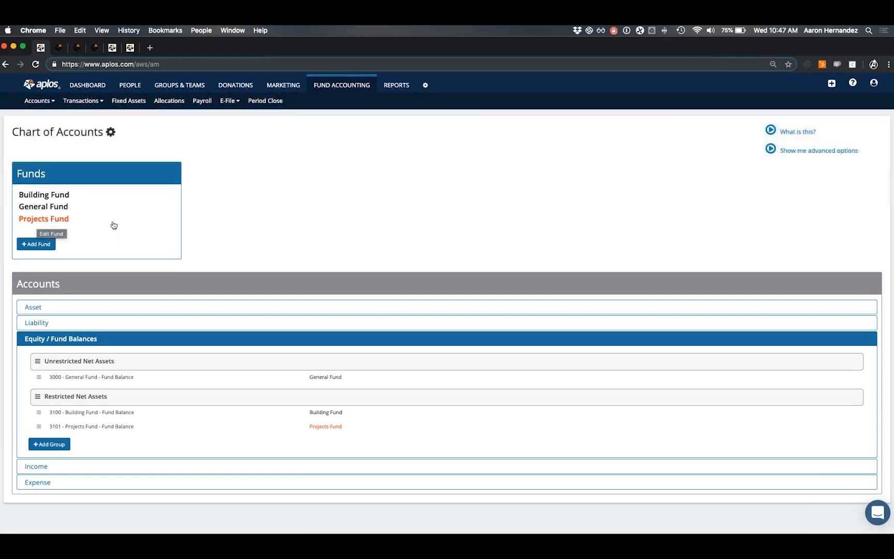
Expand the Asset section to reveal the Current Assets and Fixed Assets account groups.
scroll(96, 248, "down", 1)
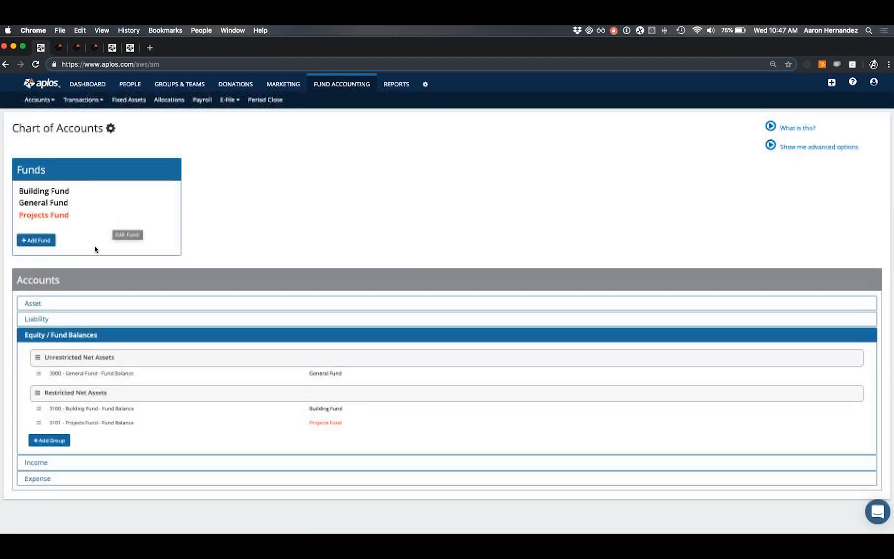
left_click_drag(16, 280, 73, 281)
left_click(73, 282)
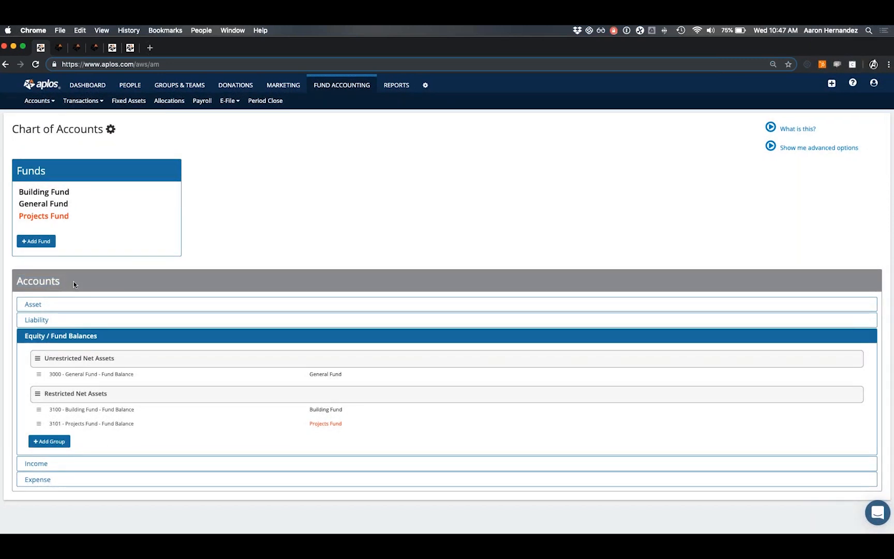
left_click(51, 309)
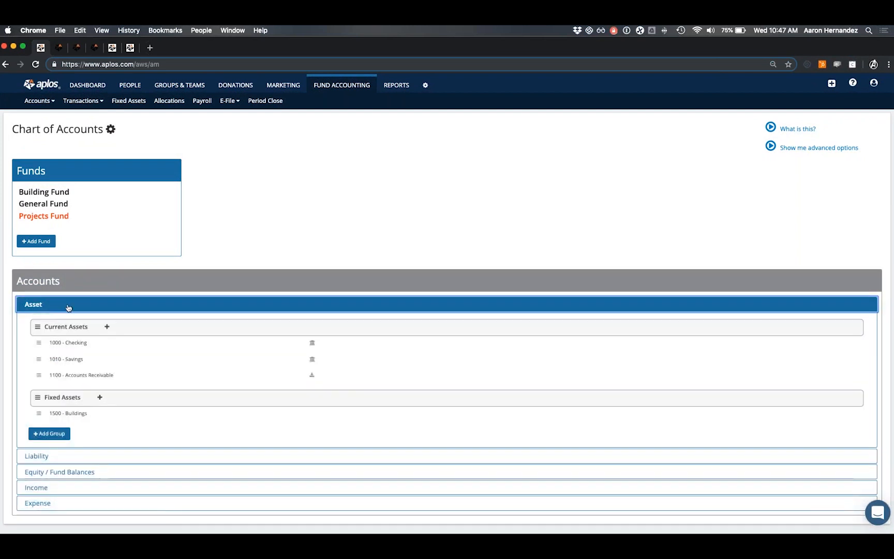
scroll(71, 307, "down", 1)
scroll(71, 307, "down", 1)
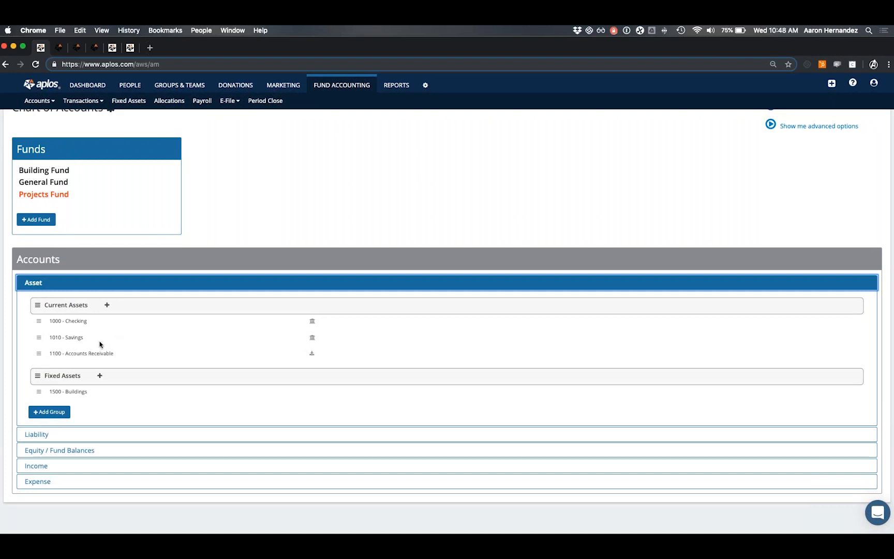
scroll(100, 344, "down", 1)
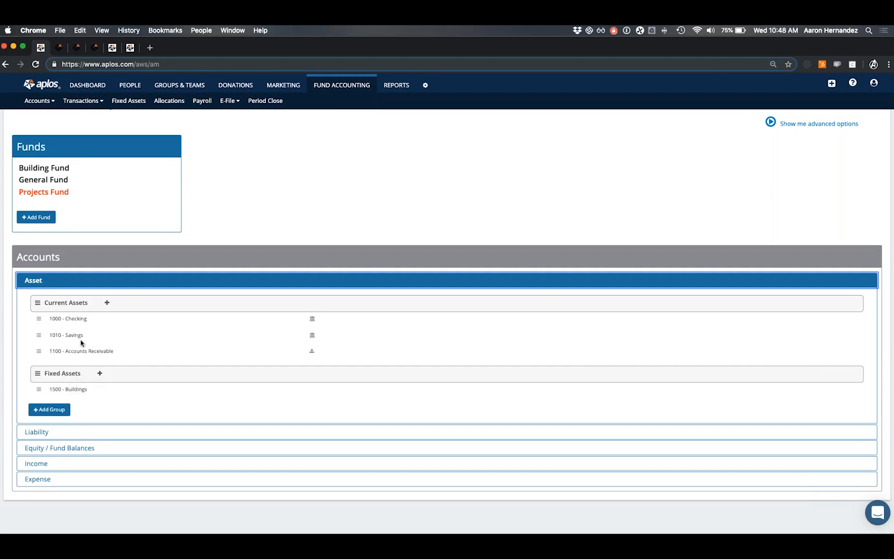
left_click(49, 413)
Add and save an Asset group named 'Other current assests'.
left_click(49, 414)
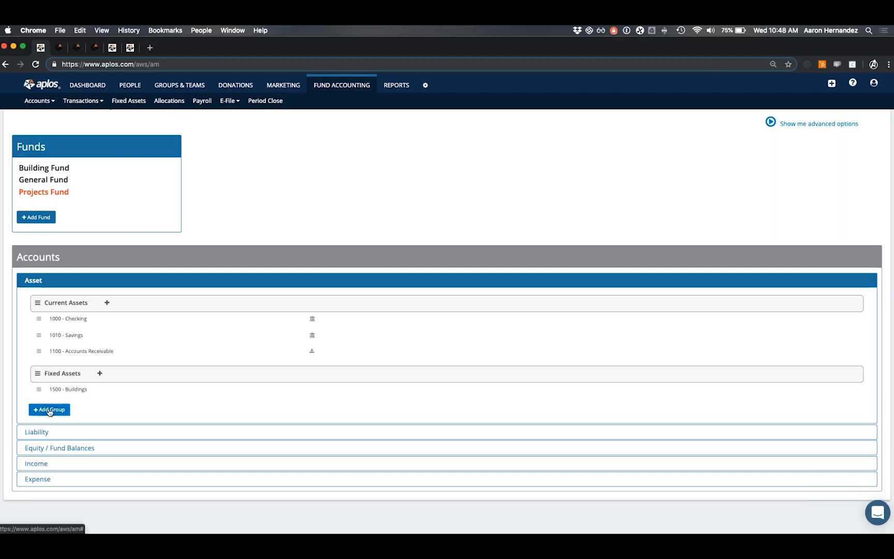
scroll(83, 402, "down", 1)
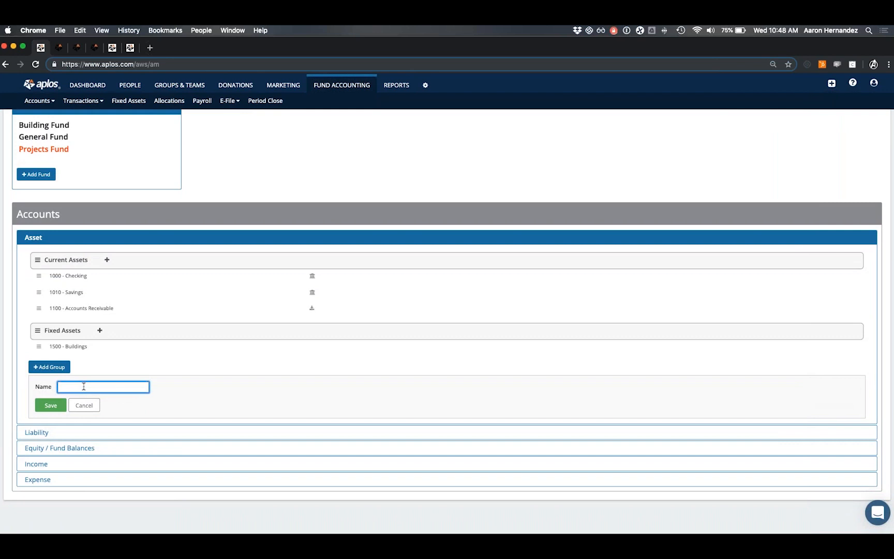
type("Other current assests")
left_click(51, 406)
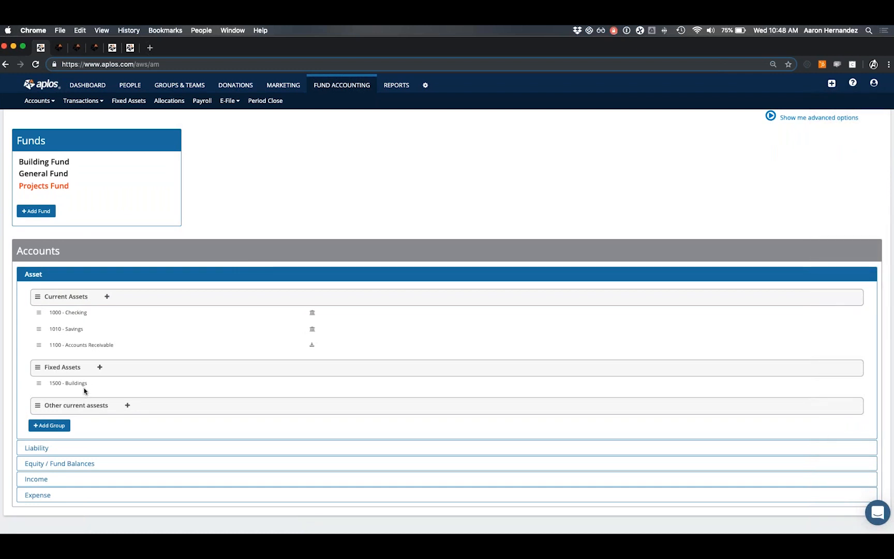
Start a Current Assets account numbered 1111 named 'Checking 2' and bring up its type list.
left_click(107, 297)
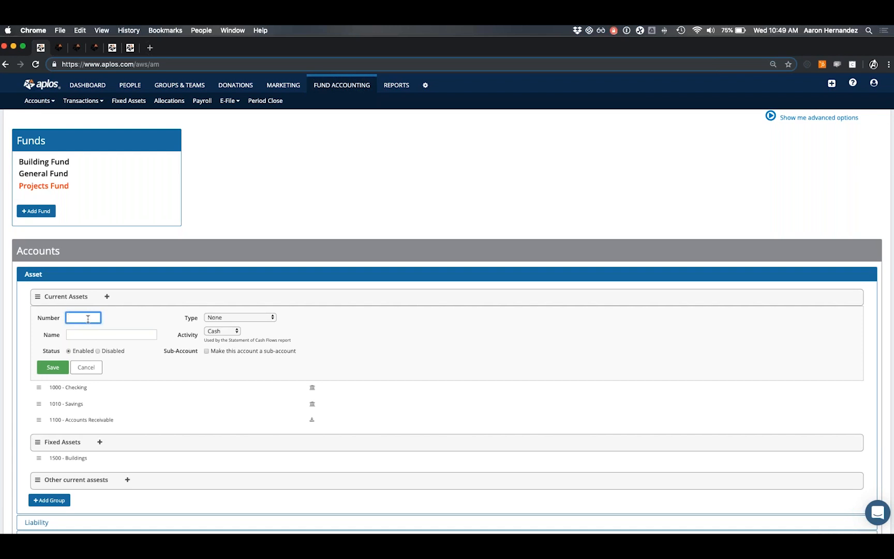
type("1111")
left_click(99, 335)
type("Checking 2")
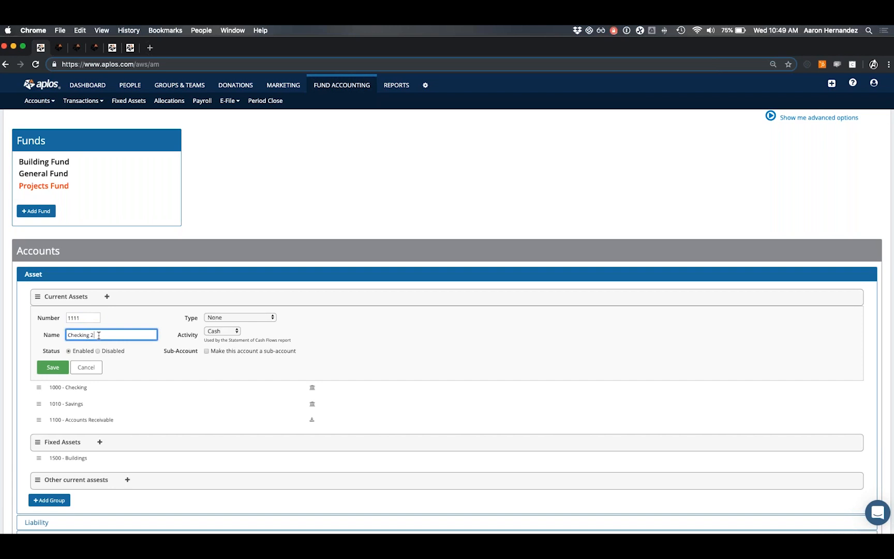
left_click(148, 321)
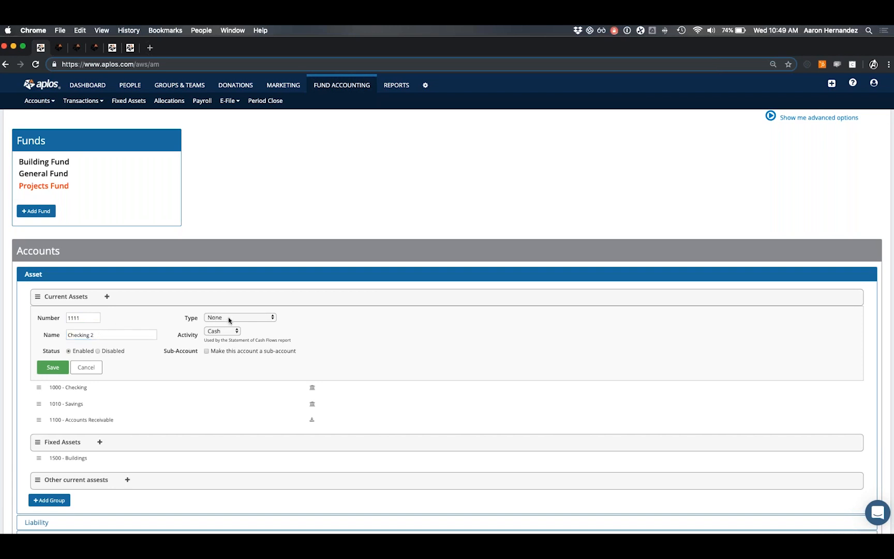
left_click(242, 318)
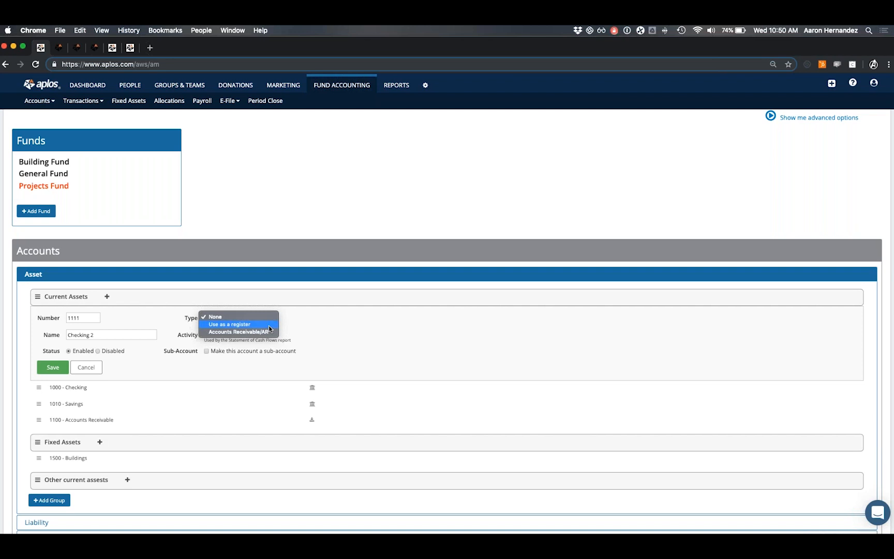
Set Checking 2's type to Use as a register, keeping Cash as its activity.
left_click(232, 324)
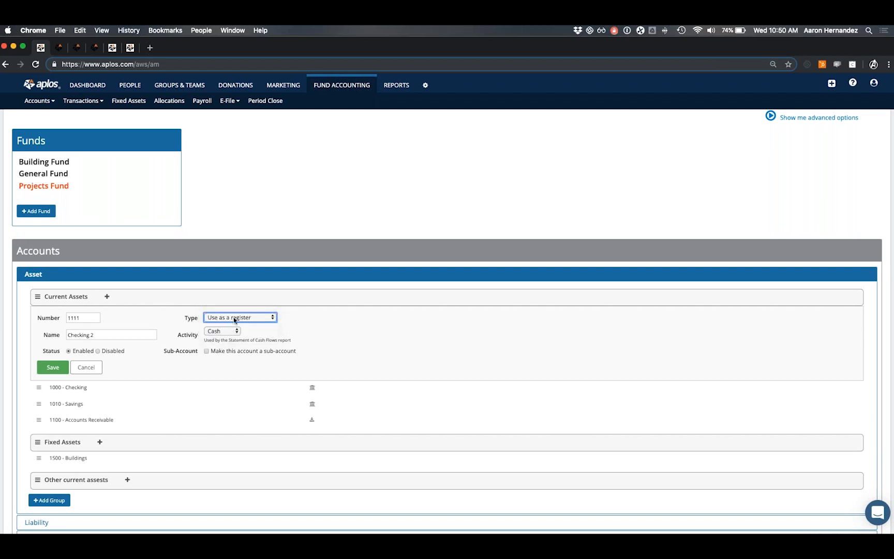
left_click(240, 319)
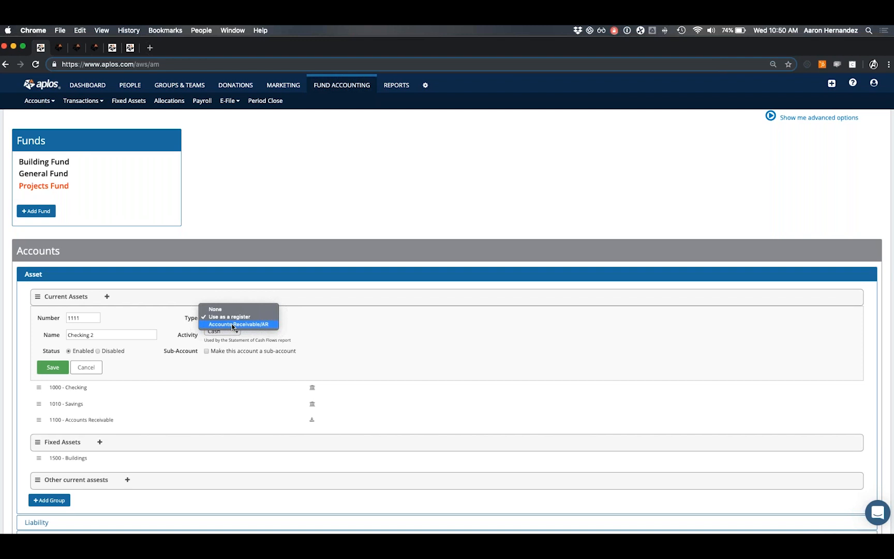
left_click(188, 319)
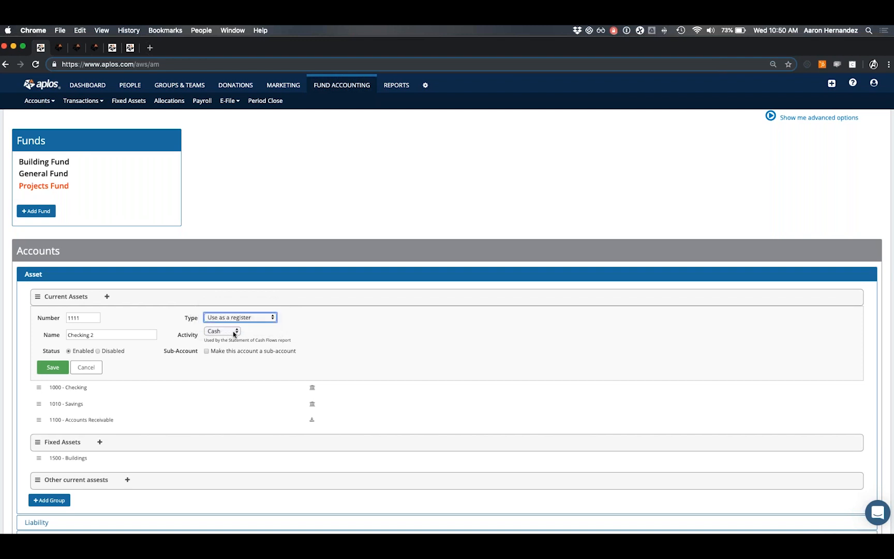
left_click_drag(229, 340, 281, 341)
left_click(246, 334)
left_click(236, 333)
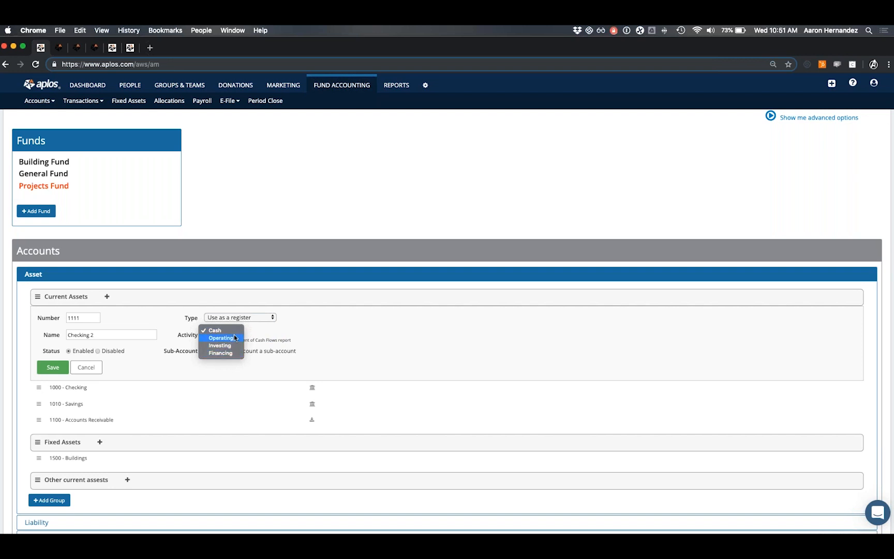
left_click(249, 332)
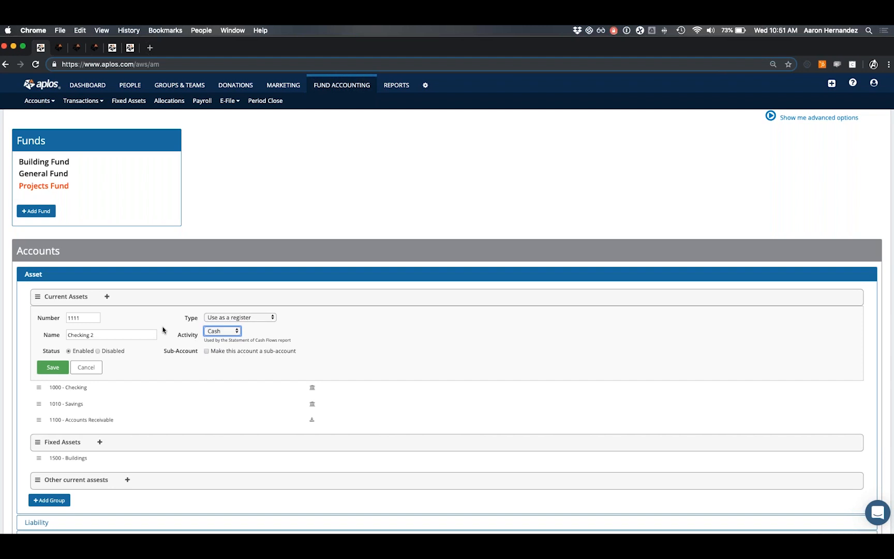
left_click_drag(229, 340, 280, 340)
left_click(265, 333)
Tick and then untick 'Make this account a sub-account', leaving Checking 2 standalone.
scroll(155, 349, "up", 1)
left_click(207, 353)
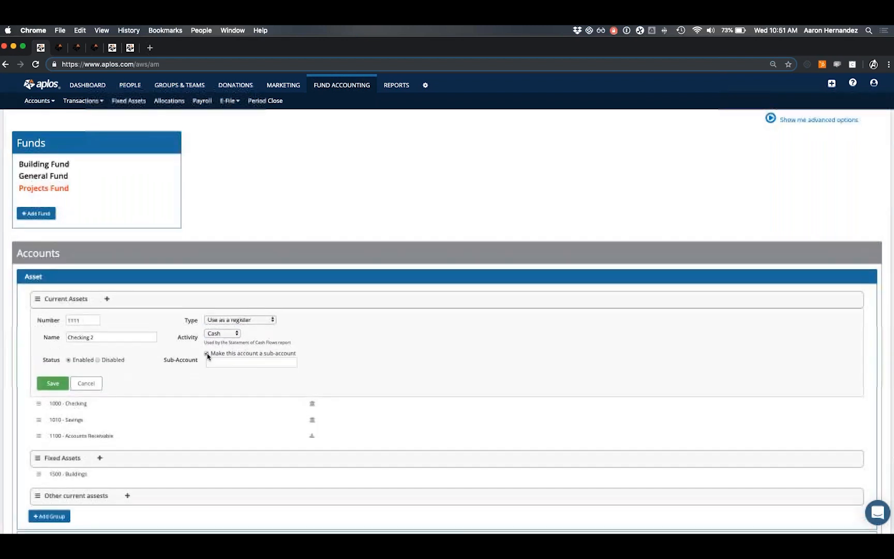
left_click(235, 362)
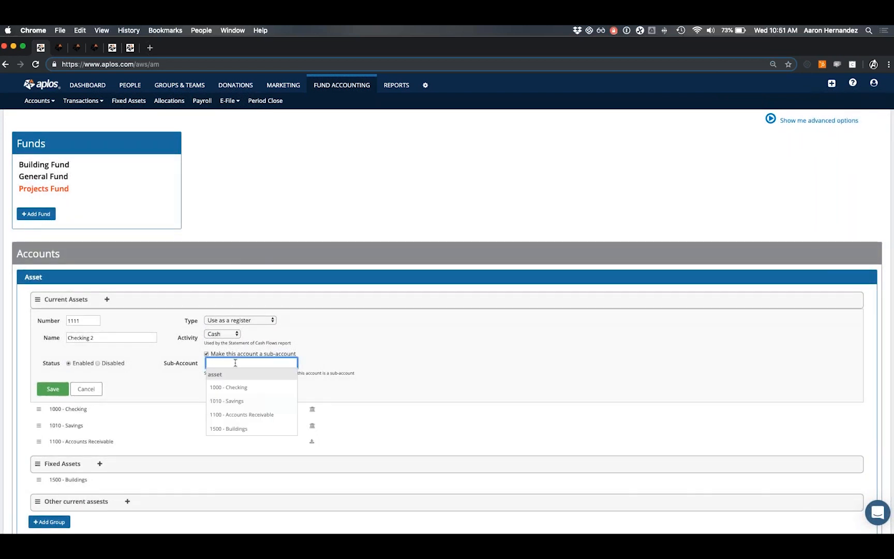
left_click(206, 354)
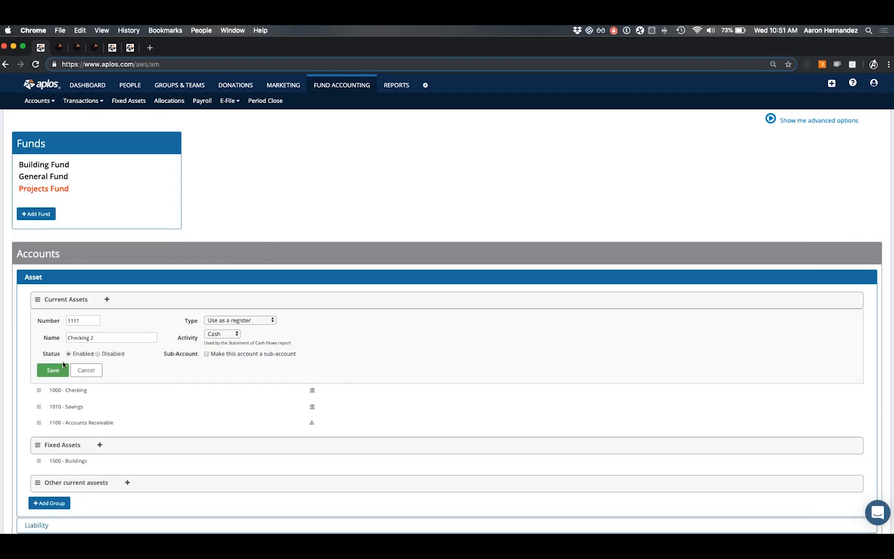
Save the 1111 - Checking 2 account, then reopen its edit form and cancel without changes.
left_click(54, 372)
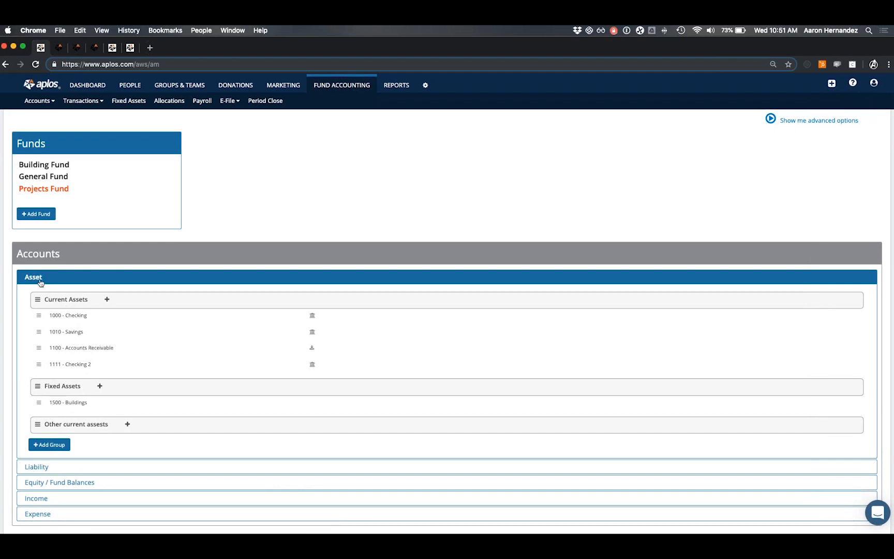
left_click(71, 367)
left_click(105, 400)
scroll(128, 394, "up", 1)
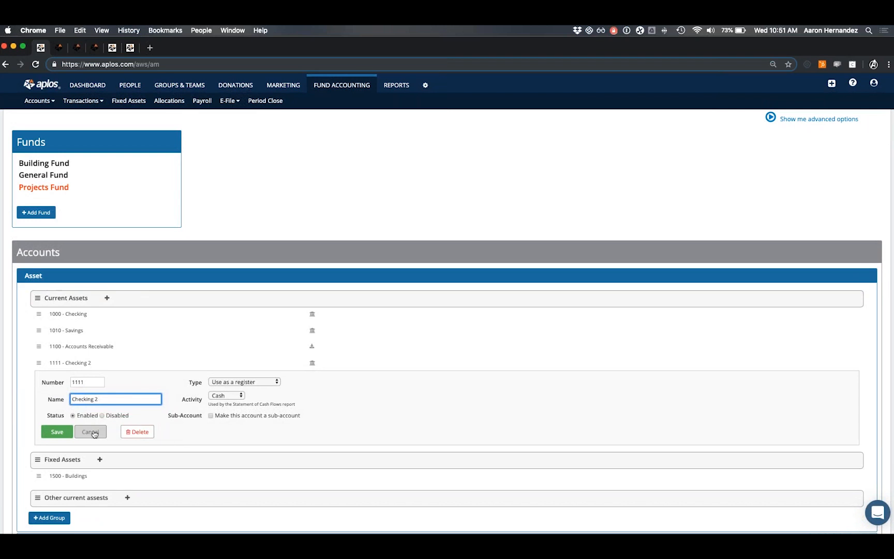
left_click(93, 432)
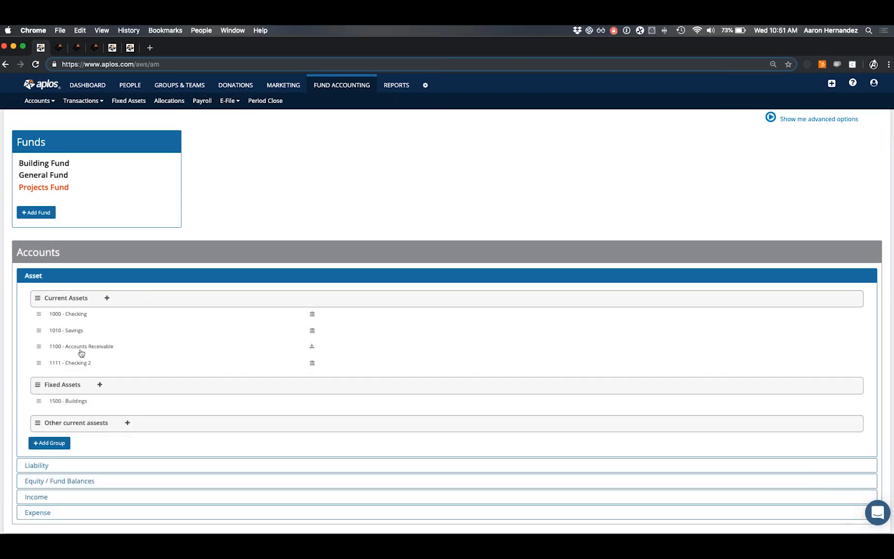
scroll(69, 362, "down", 2)
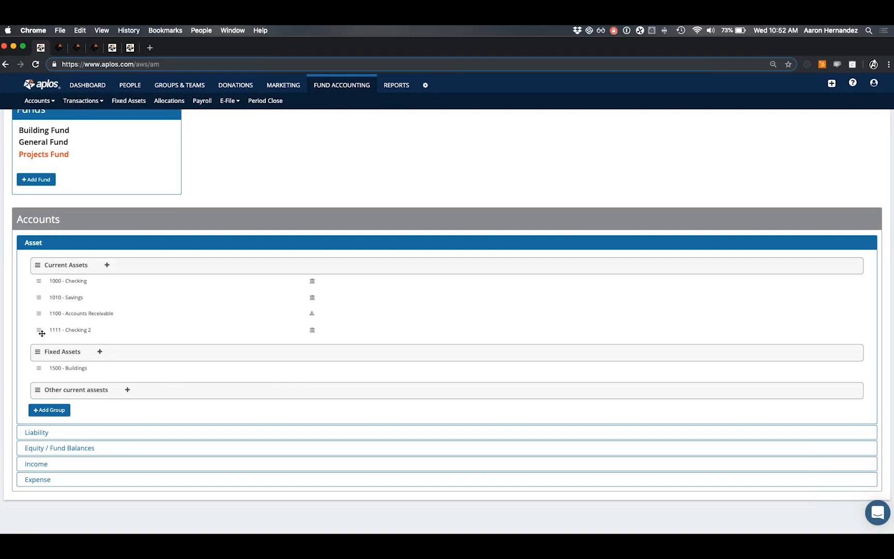
left_click_drag(39, 334, 65, 407)
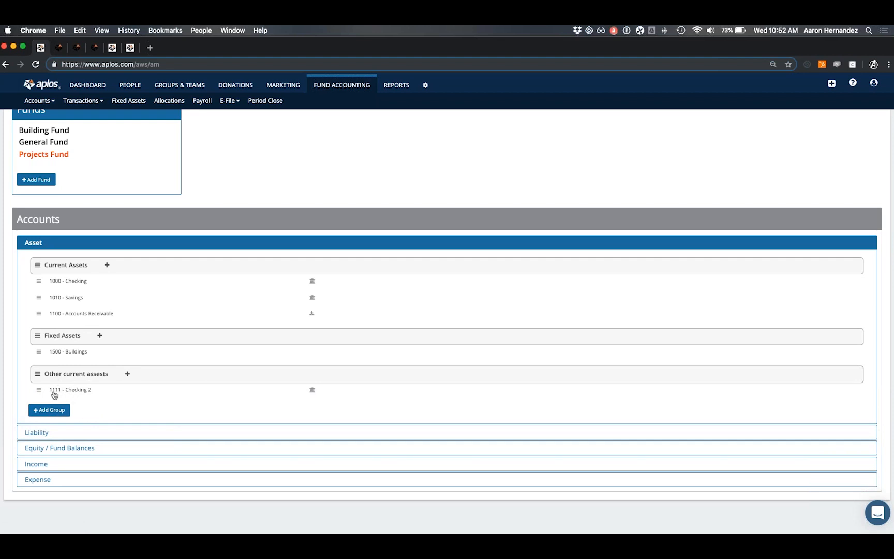
left_click_drag(39, 390, 32, 323)
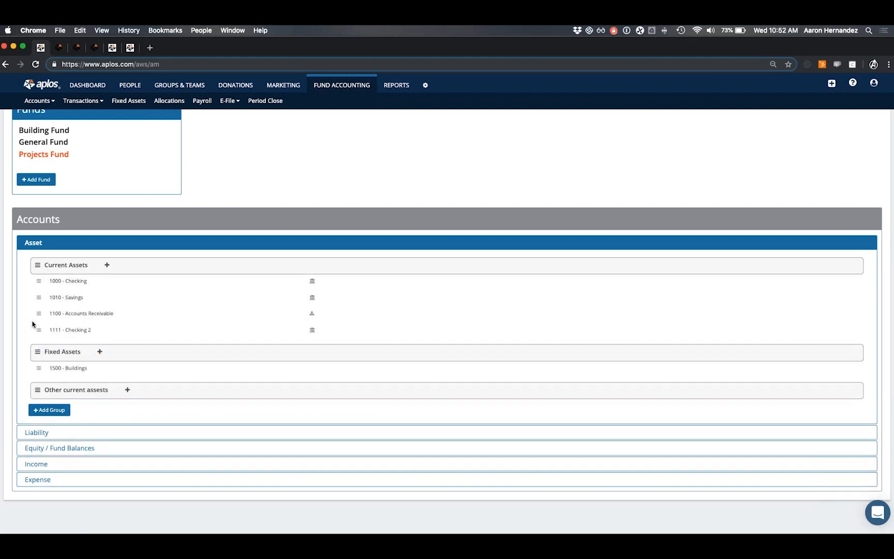
left_click(80, 332)
left_click(90, 398)
scroll(94, 338, "up", 1)
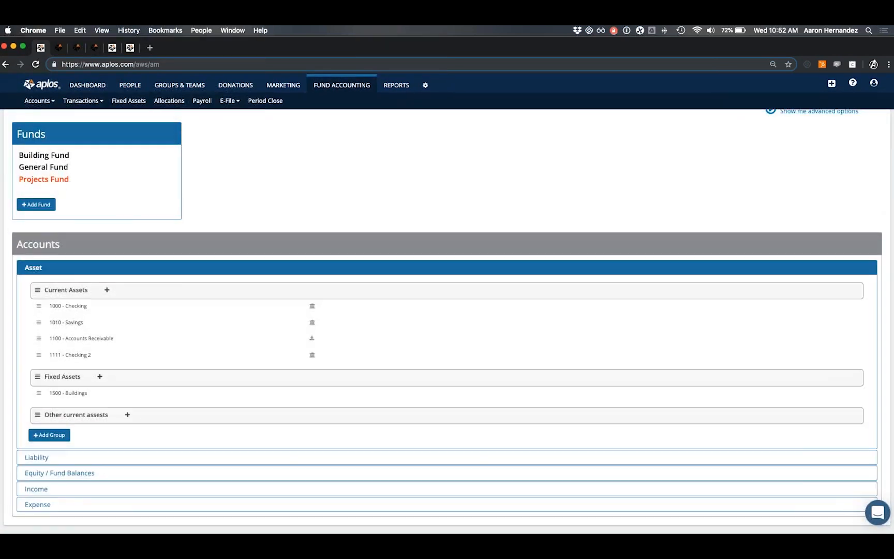
scroll(93, 336, "down", 1)
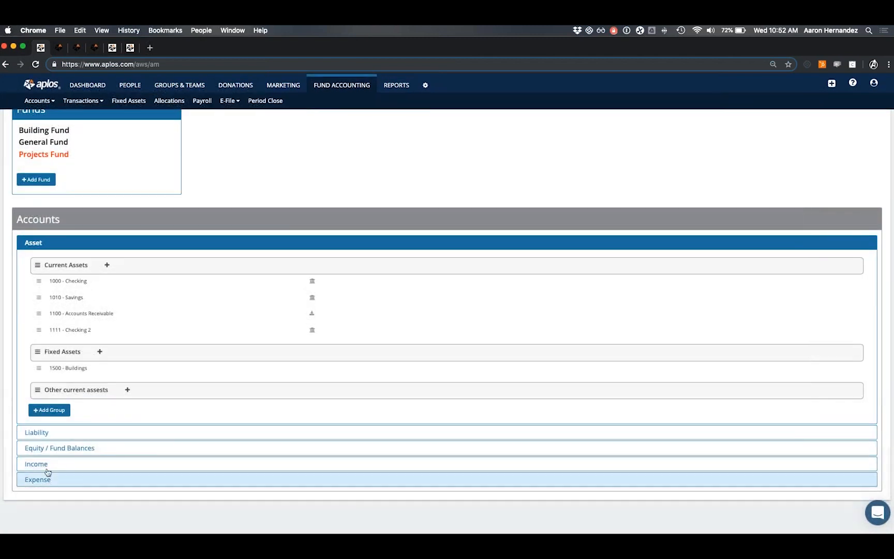
Show the Income accounts, try a new Donations account with Projects Fund, then discard it.
left_click(77, 465)
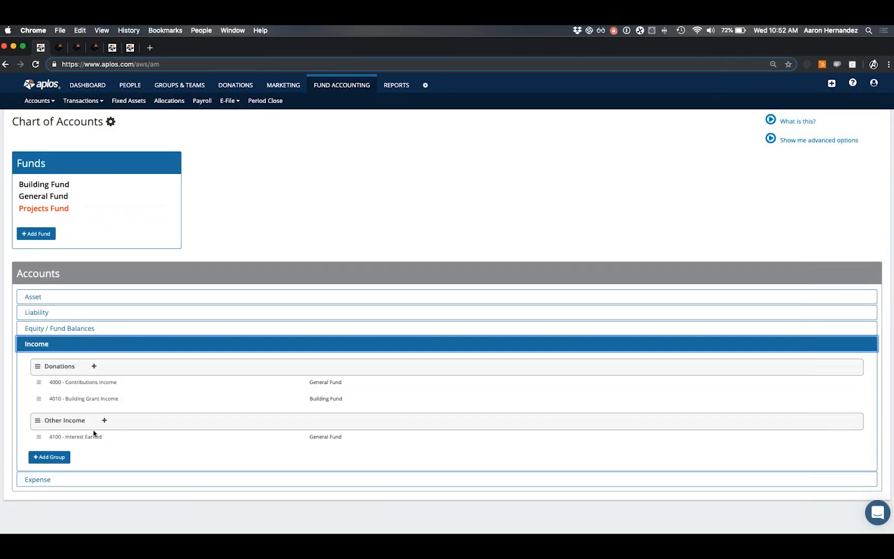
left_click(94, 366)
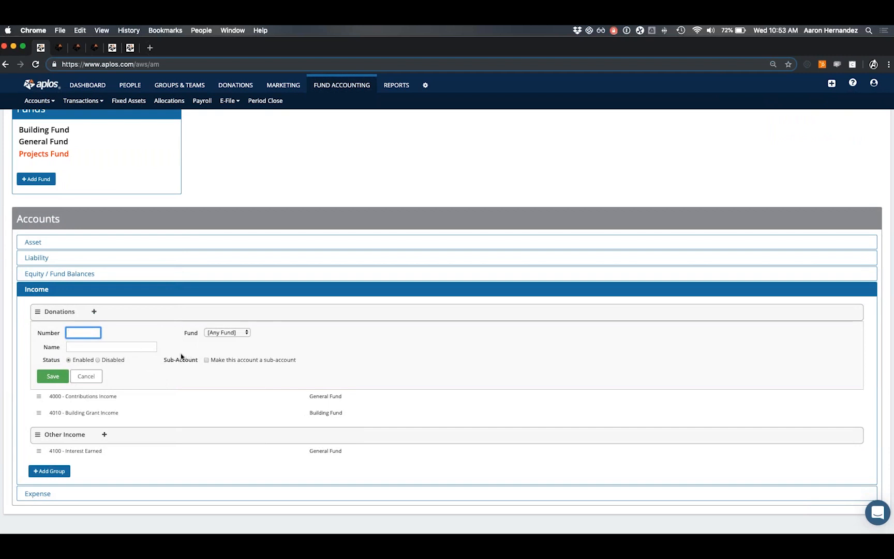
double_click(195, 334)
left_click(196, 336)
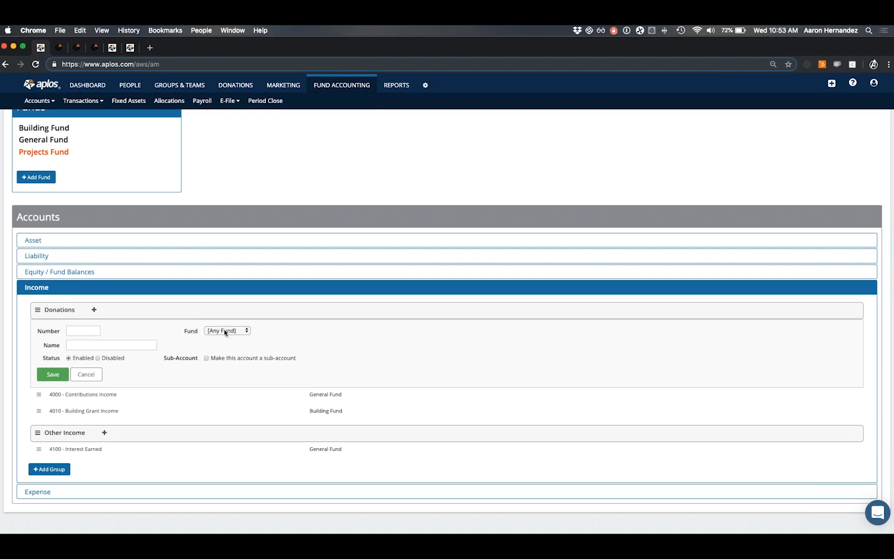
left_click(246, 330)
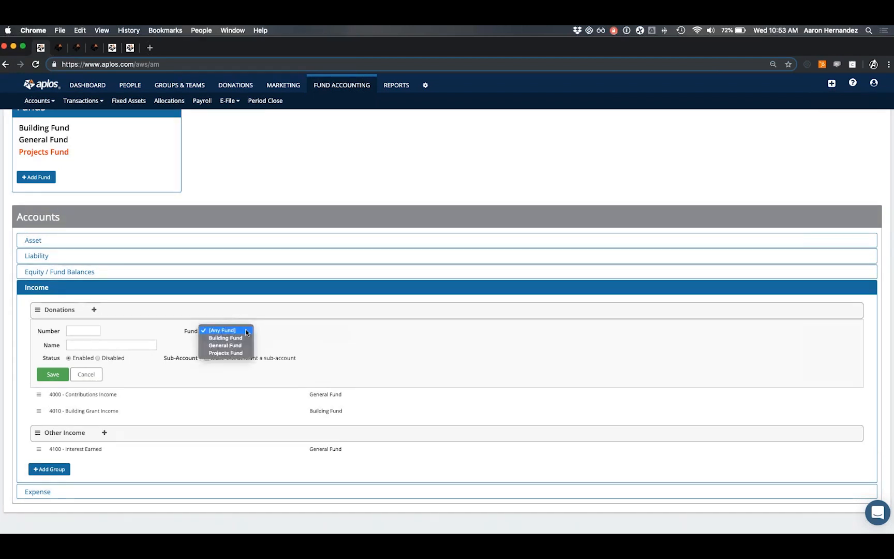
left_click(233, 354)
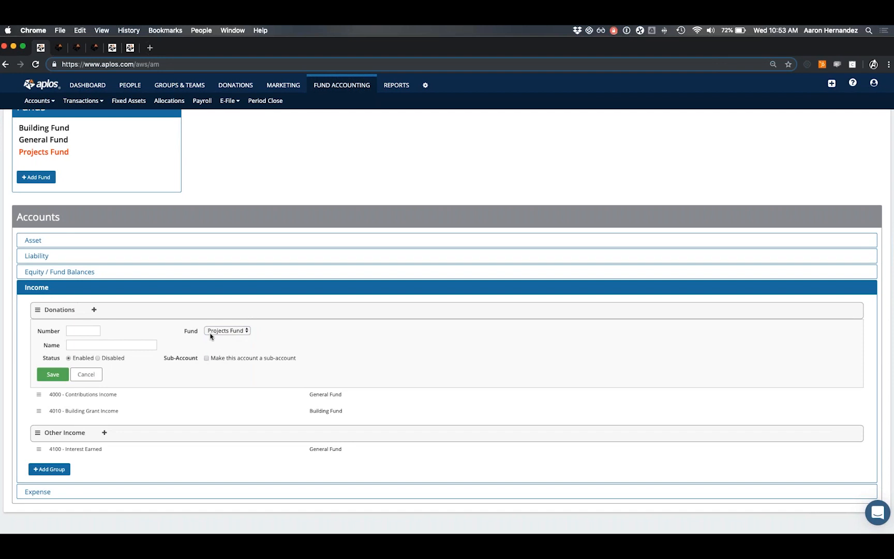
left_click(88, 374)
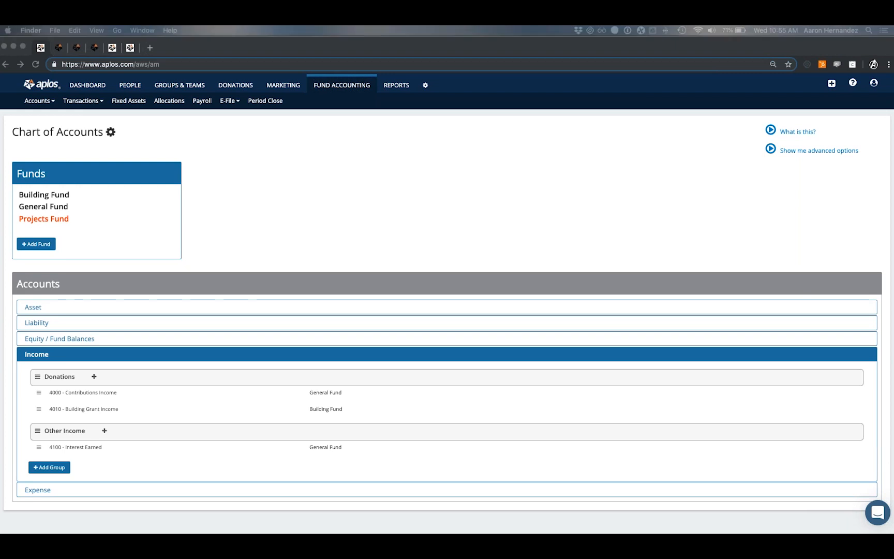
Review the Account #, Name, Category, Group and Activity columns of the accounts spreadsheet.
left_click_drag(1, 52, 410, 109)
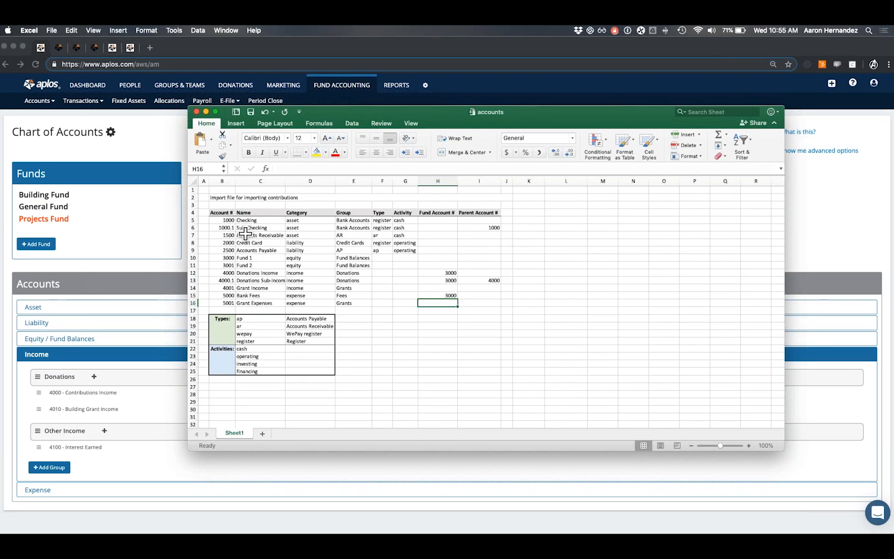
left_click_drag(223, 221, 225, 304)
left_click_drag(260, 221, 256, 304)
left_click_drag(314, 220, 310, 303)
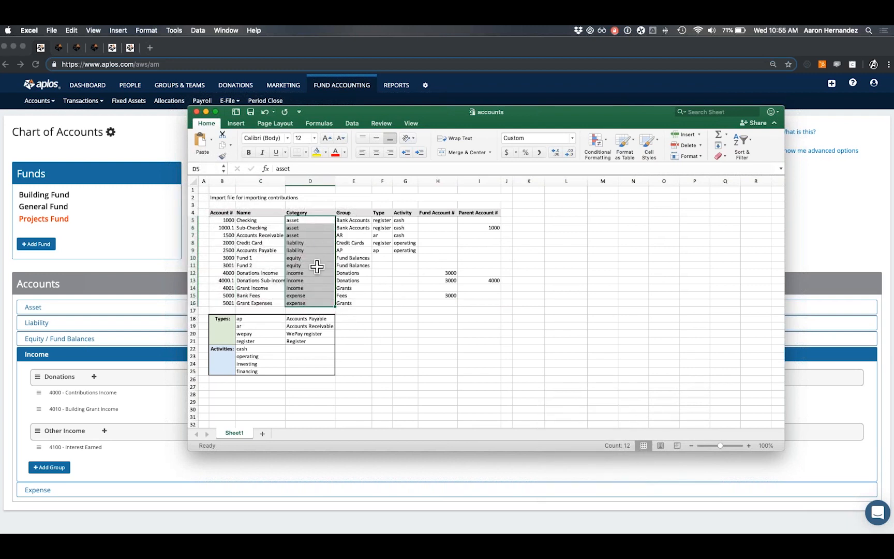
left_click_drag(352, 220, 356, 310)
left_click_drag(387, 222, 408, 250)
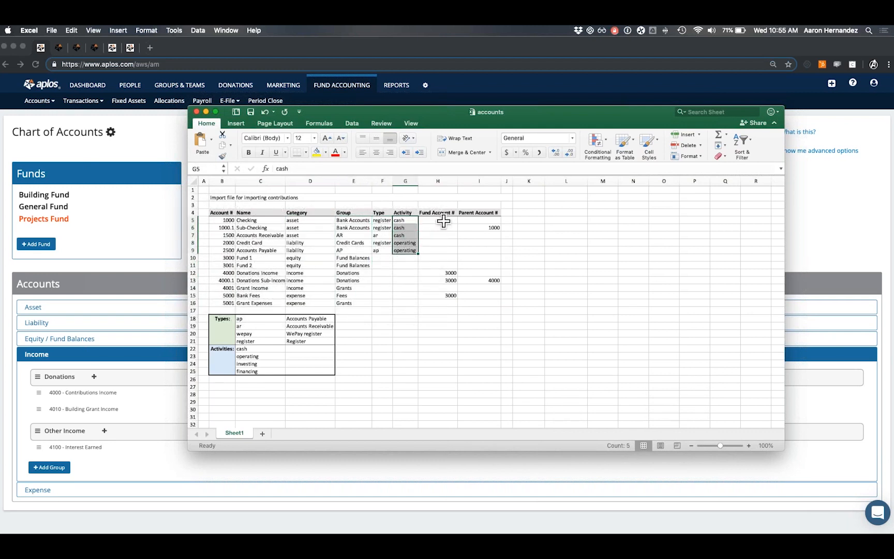
Check the Fund Account # and Parent Account # columns, then minimize Excel.
left_click_drag(444, 221, 439, 303)
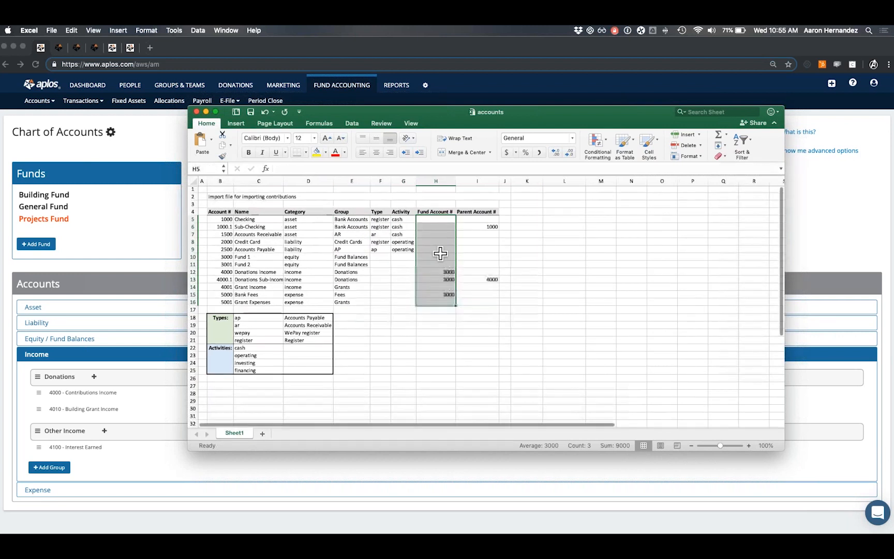
left_click(492, 219)
left_click_drag(491, 219, 484, 303)
left_click(438, 257)
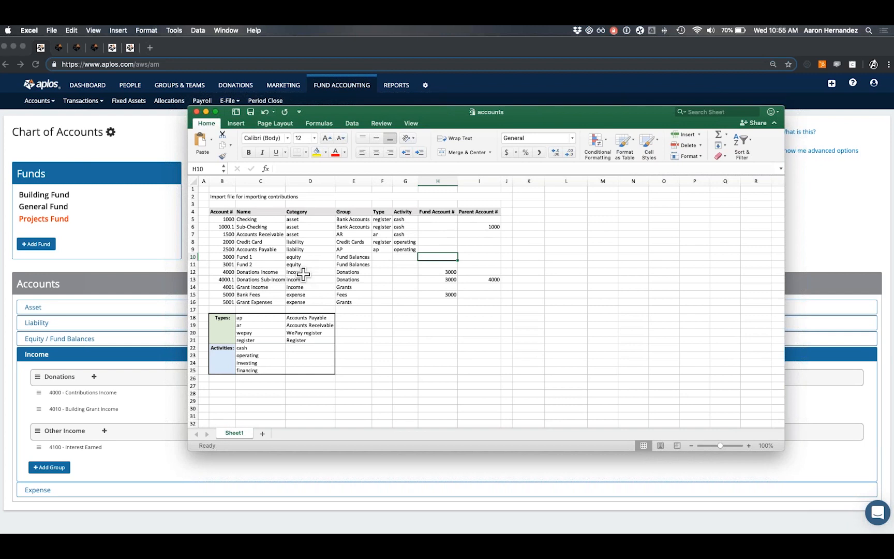
left_click(205, 112)
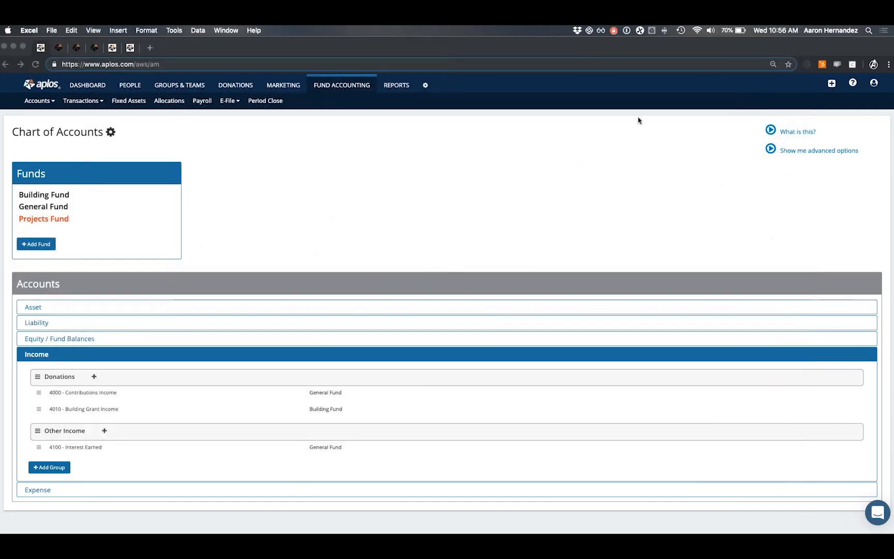
left_click(856, 88)
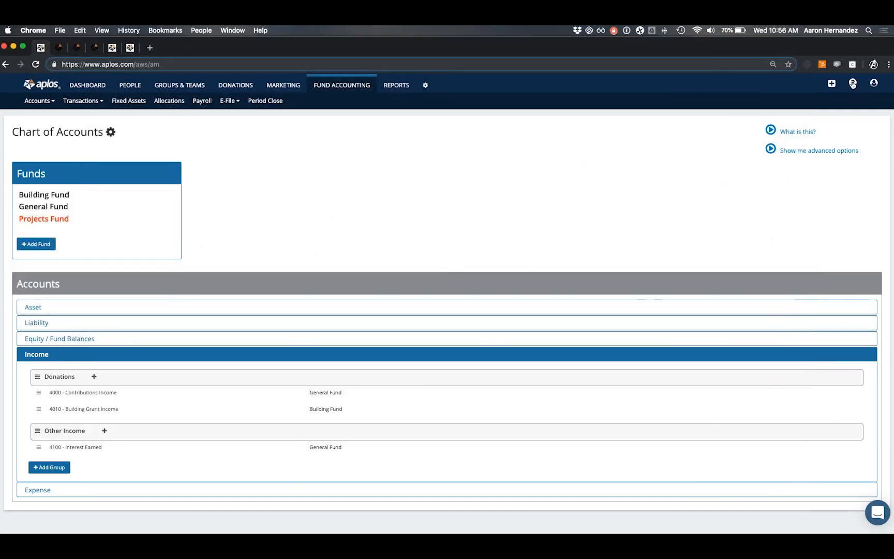
left_click(855, 87)
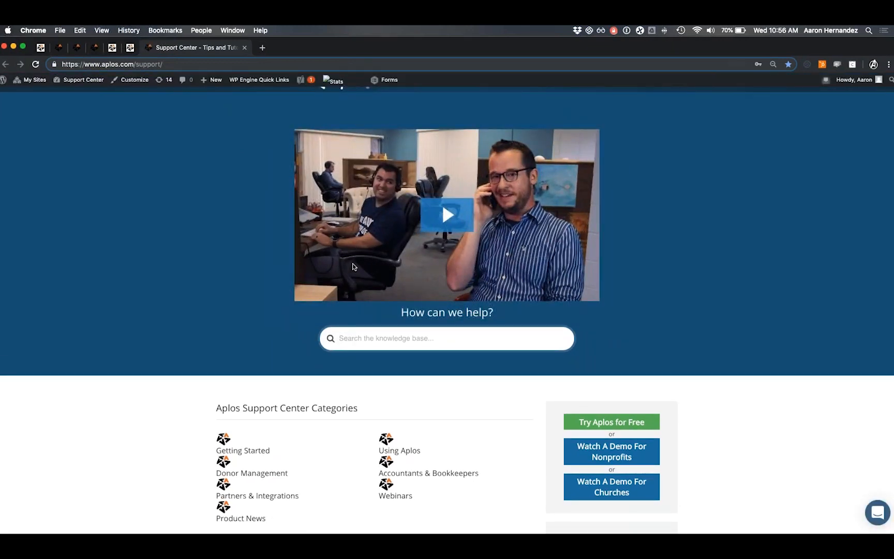
left_click(366, 333)
type("importing char t of ")
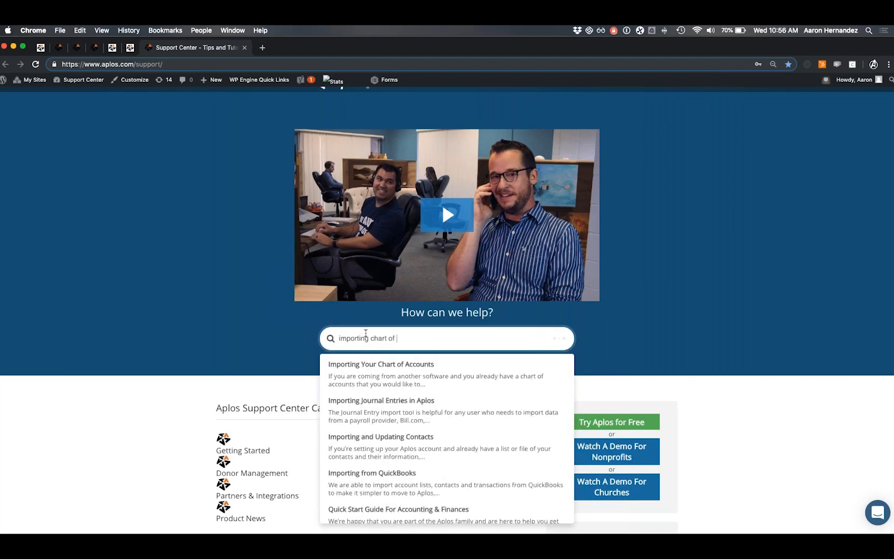
type("aacounts")
left_click(398, 338)
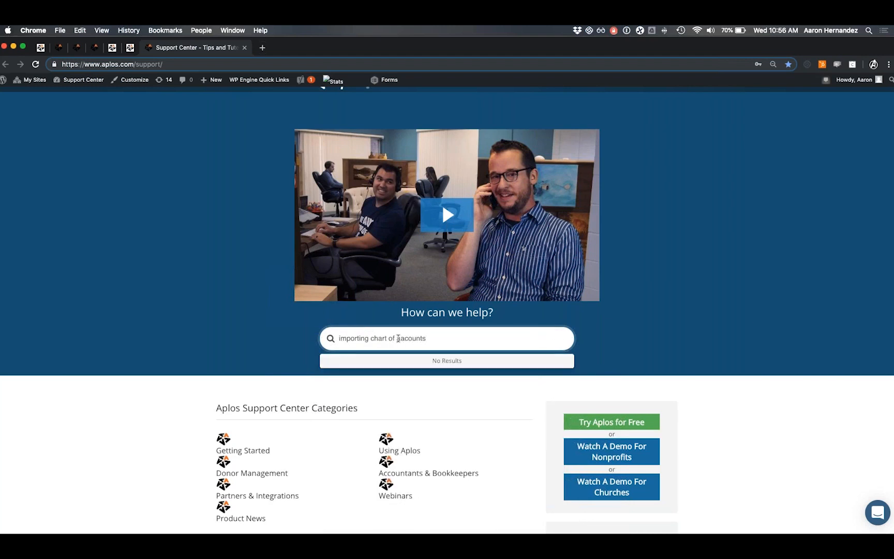
key("BackSpace")
type("c")
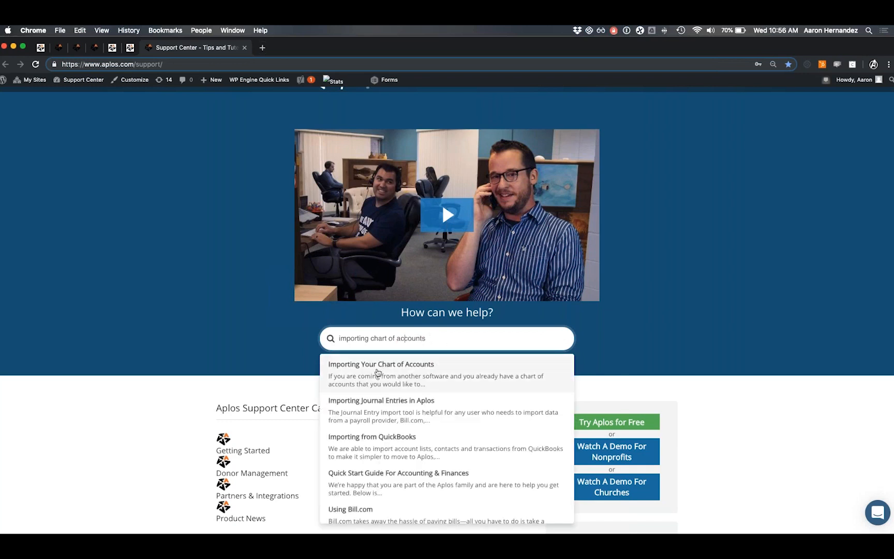
left_click(418, 374)
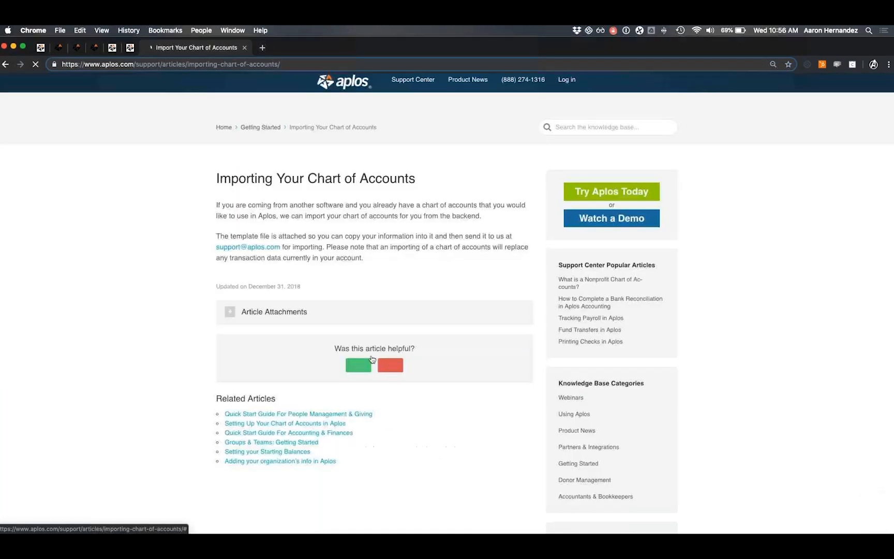
left_click(268, 316)
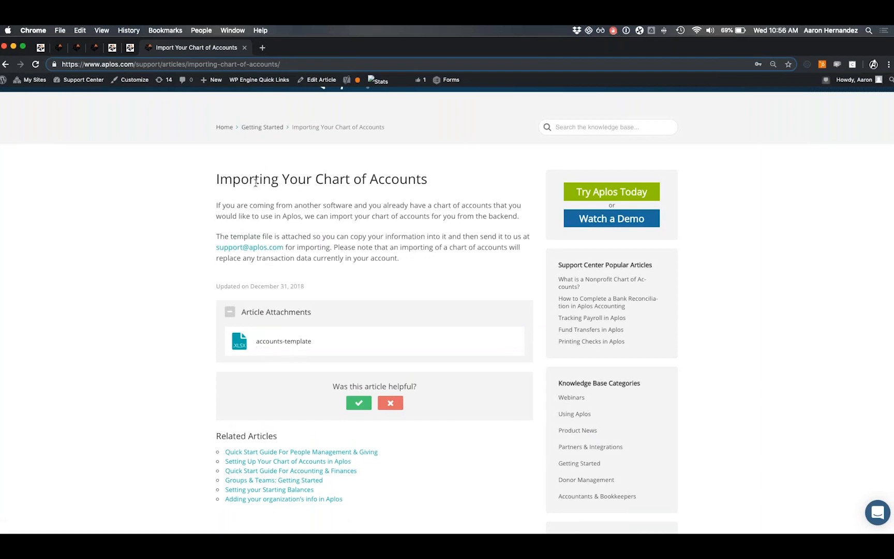
left_click_drag(216, 183, 427, 182)
left_click(428, 189)
key("super+w")
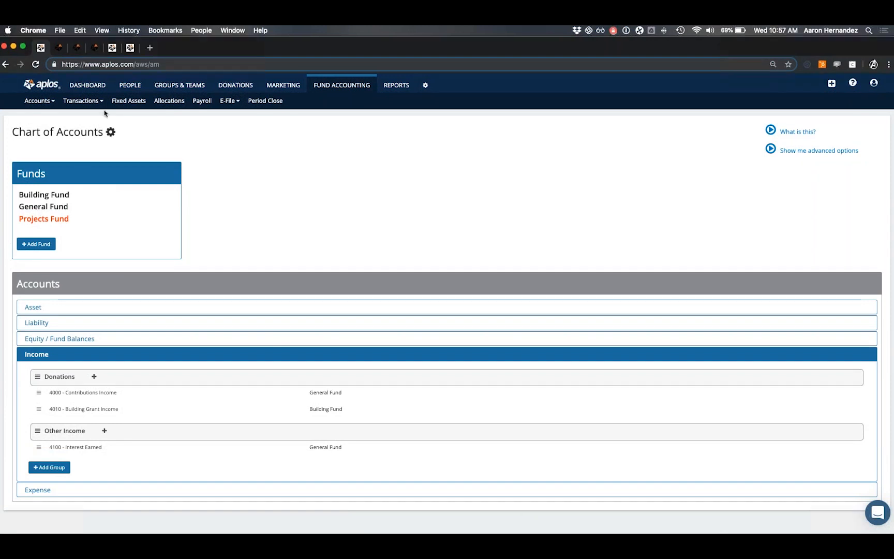
Go to Accounts > Starting Balances.
left_click(45, 104)
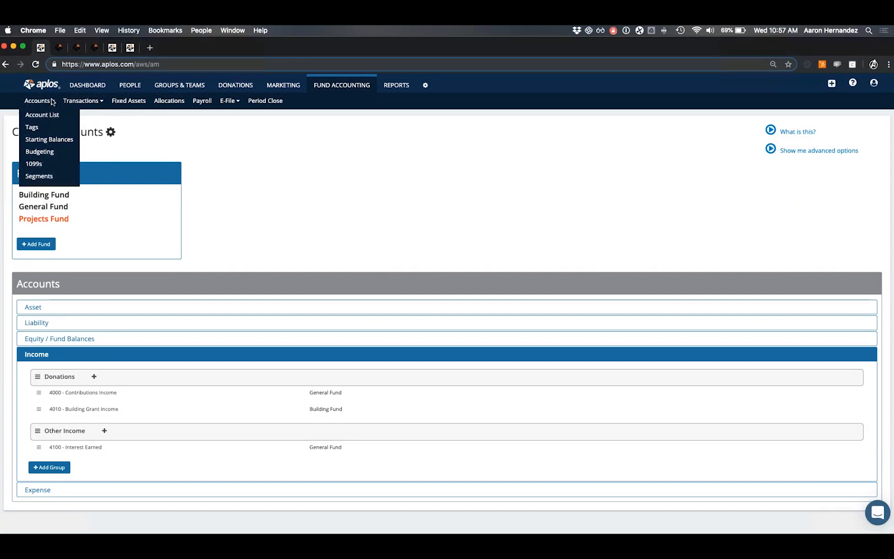
left_click(52, 142)
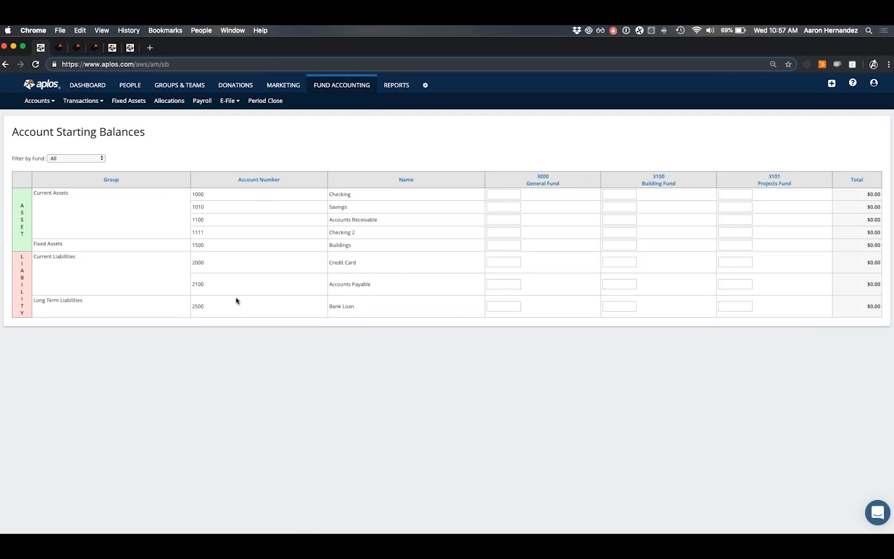
Give Checking starting balances of 3000 General, 1000 Building and 1000 Projects Fund.
double_click(337, 196)
left_click(357, 198)
left_click(503, 194)
key("BackSpace")
type("3000")
left_click(634, 196)
type("1000")
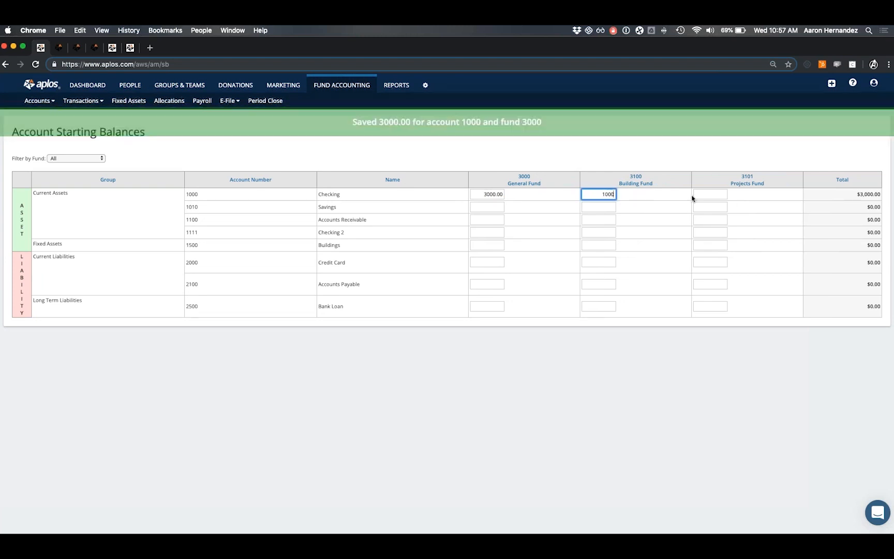
left_click(704, 196)
type("1000")
left_click(711, 185)
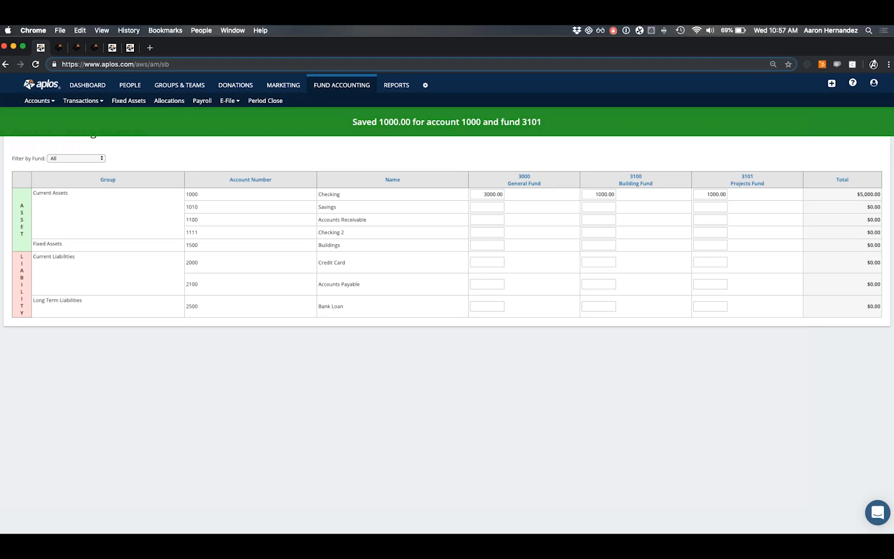
left_click_drag(854, 193, 880, 195)
left_click(879, 194)
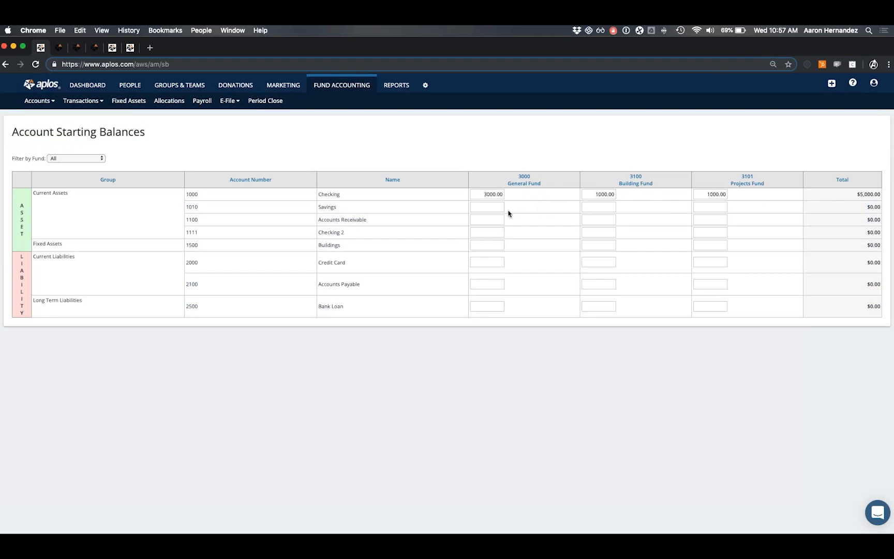
Set the Savings Building Fund starting balance to 3000, bringing the total to $8,000.
double_click(329, 207)
left_click(347, 212)
left_click(594, 205)
type("3000")
left_click(660, 208)
left_click(51, 101)
left_click(50, 104)
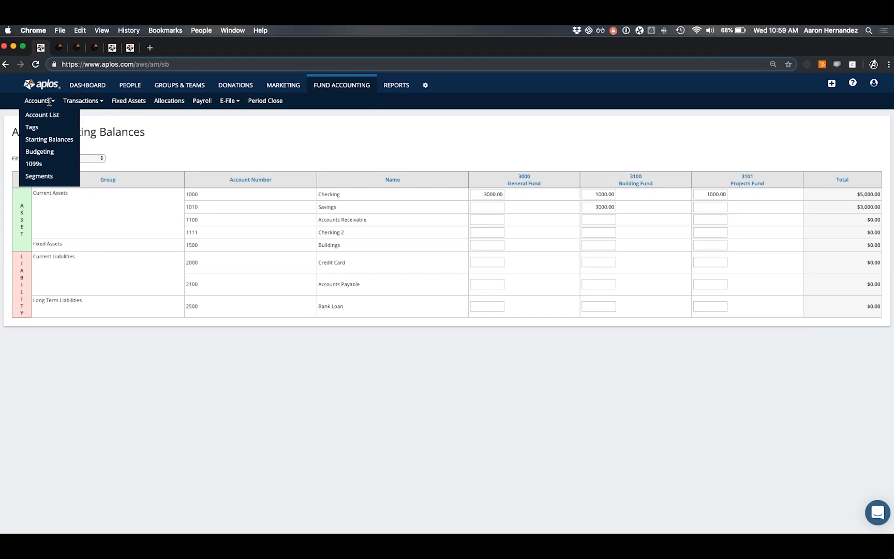
Add a budget for year 2019 from the Budgeting page.
left_click(45, 154)
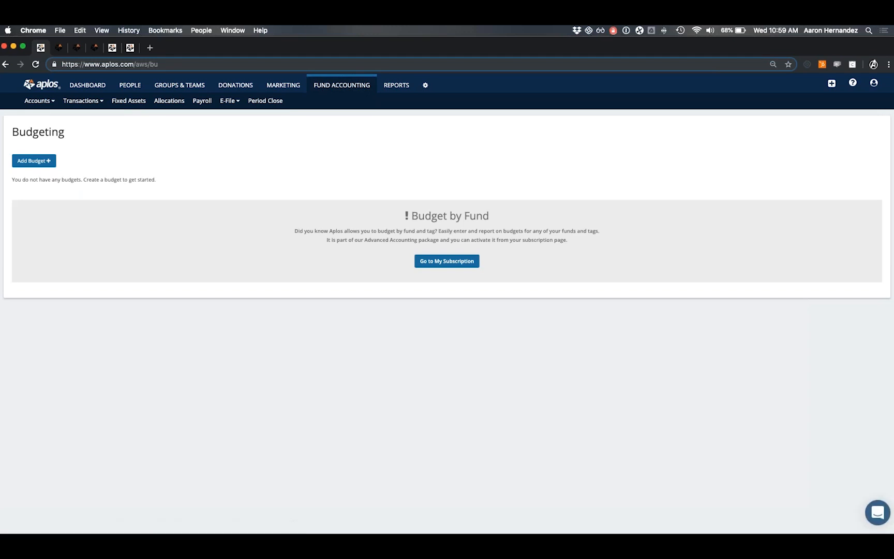
left_click(40, 164)
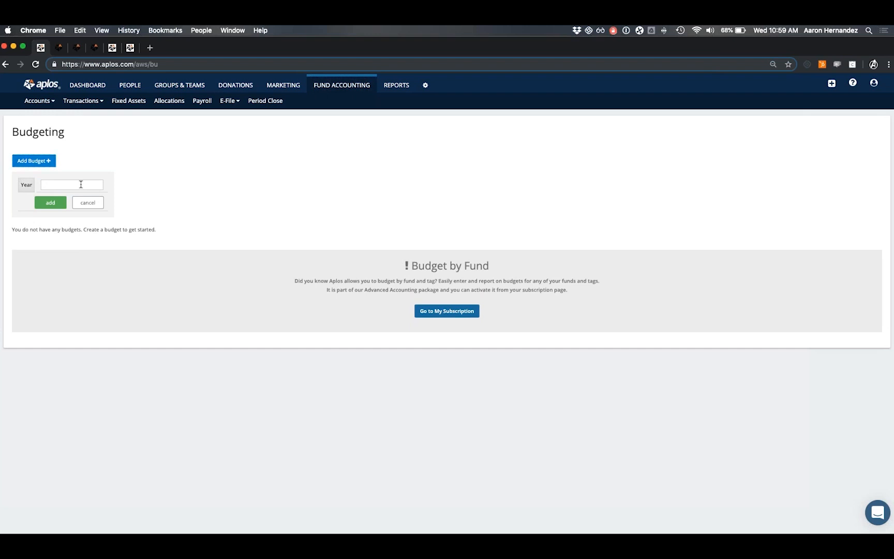
left_click(80, 184)
type("2019")
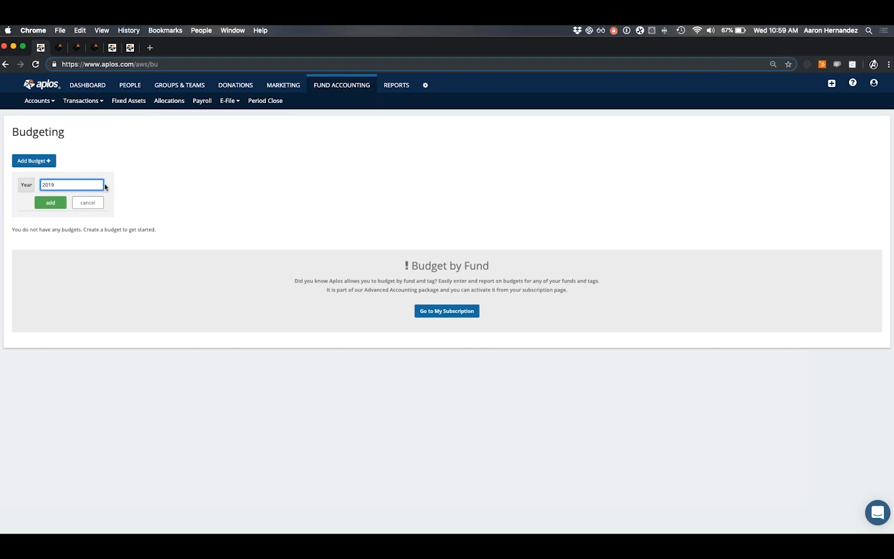
left_click(50, 203)
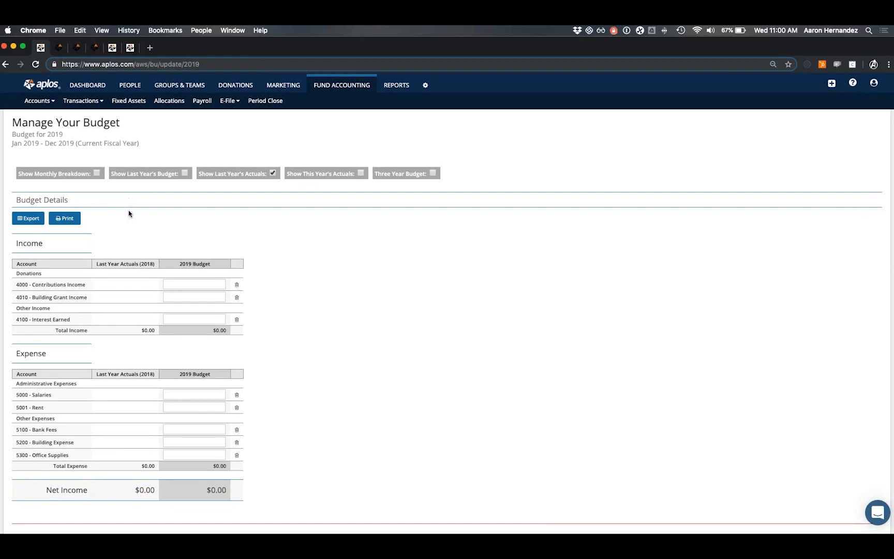
Budget 10,000 for Contributions Income and 5,000 for Building Grant Income in 2019.
scroll(128, 212, "down", 1)
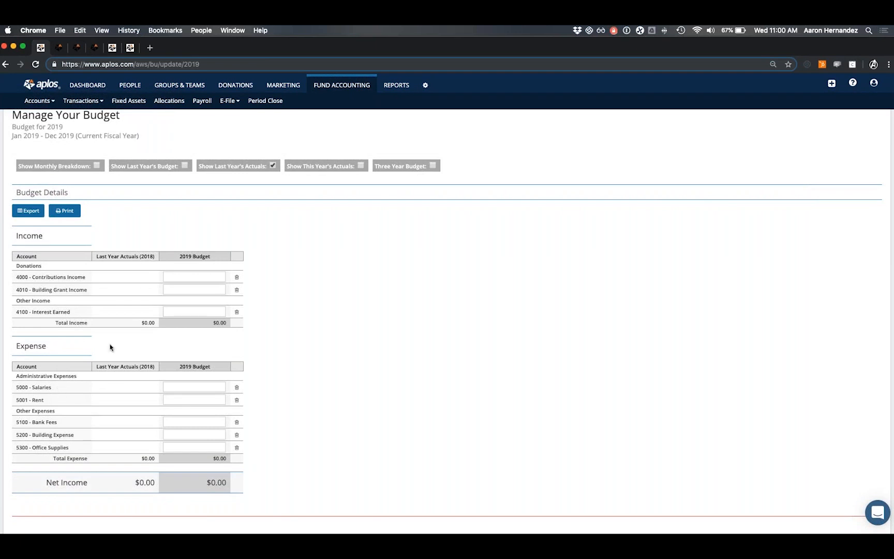
left_click(196, 278)
type("10000")
left_click(181, 290)
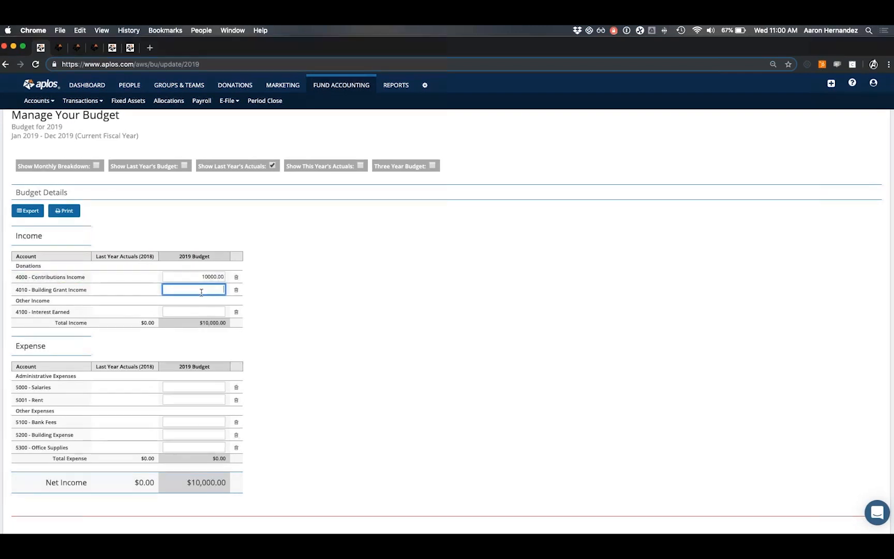
type("5000")
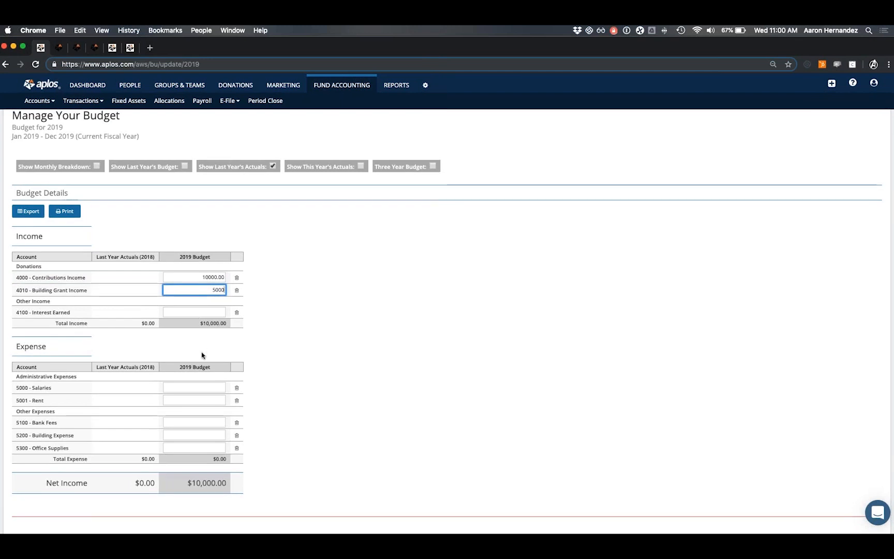
Budget 2019 expenses: Salaries 10,000, Rent 8,000 and Building Expense 10,000.
scroll(202, 357, "down", 1)
left_click(199, 387)
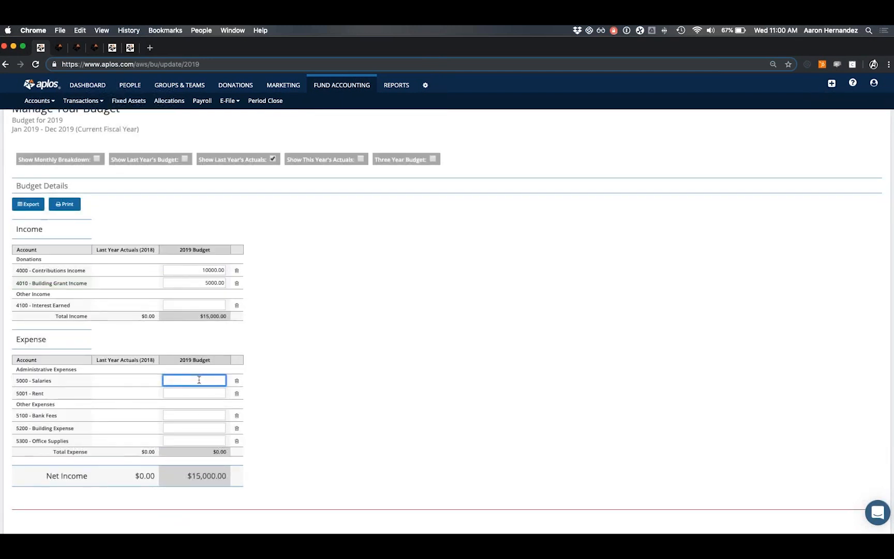
type("10000")
left_click(202, 393)
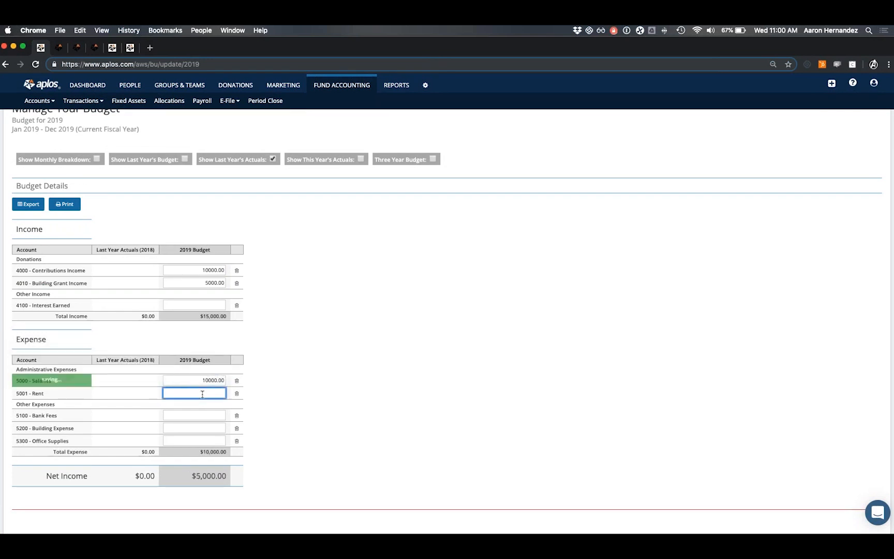
type("8000")
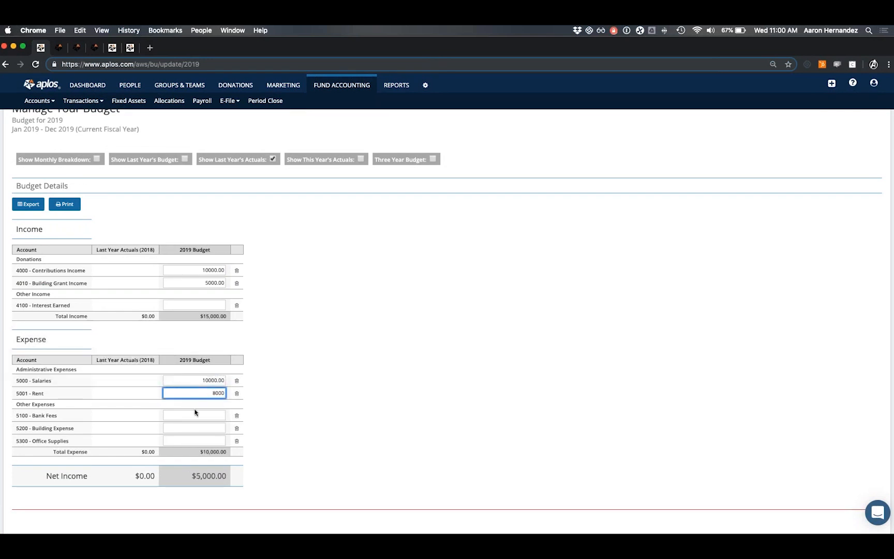
left_click(199, 428)
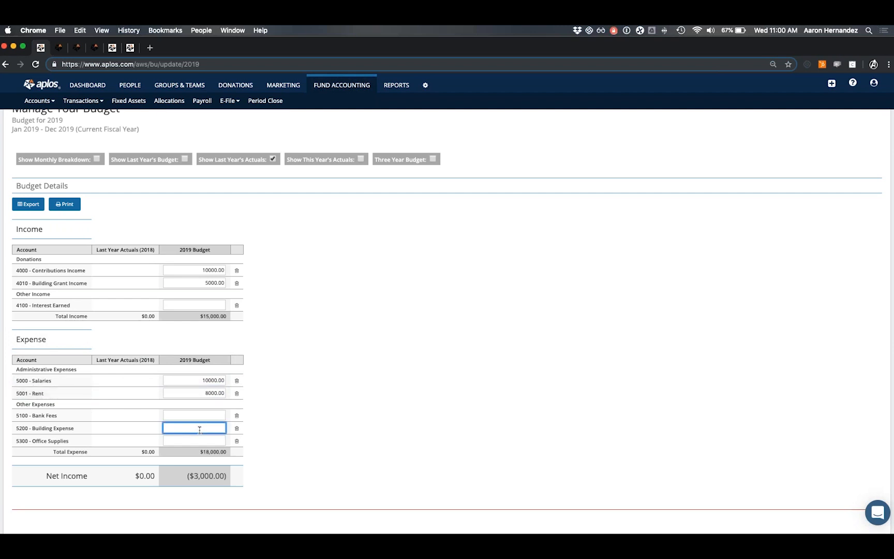
type("10000")
left_click(307, 405)
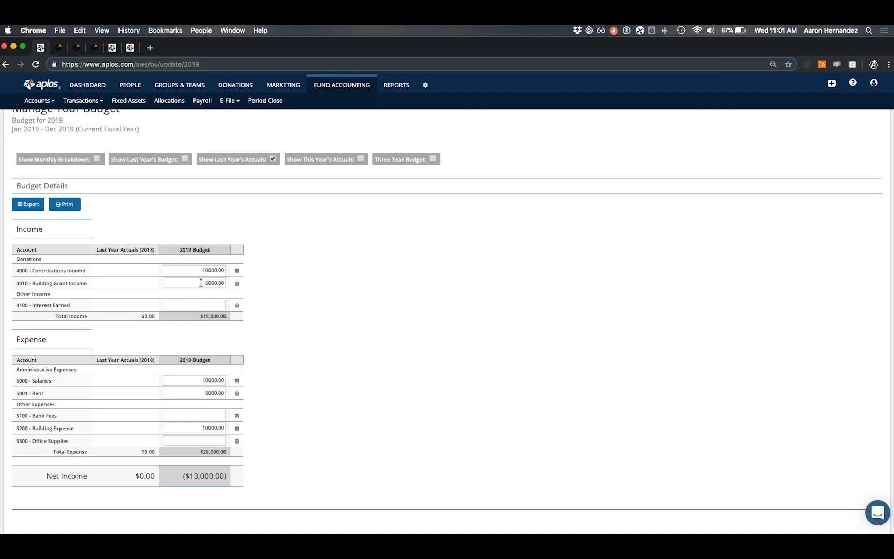
scroll(182, 278, "up", 2)
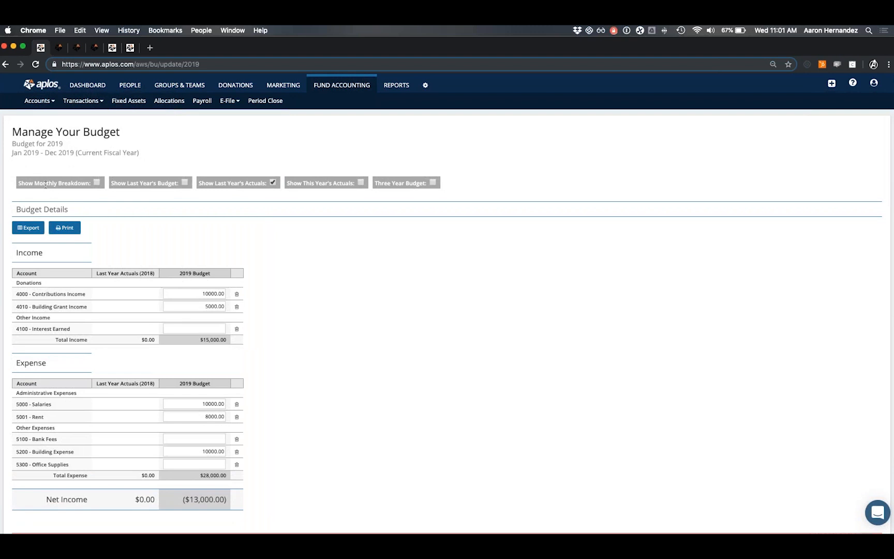
left_click_drag(22, 185, 91, 184)
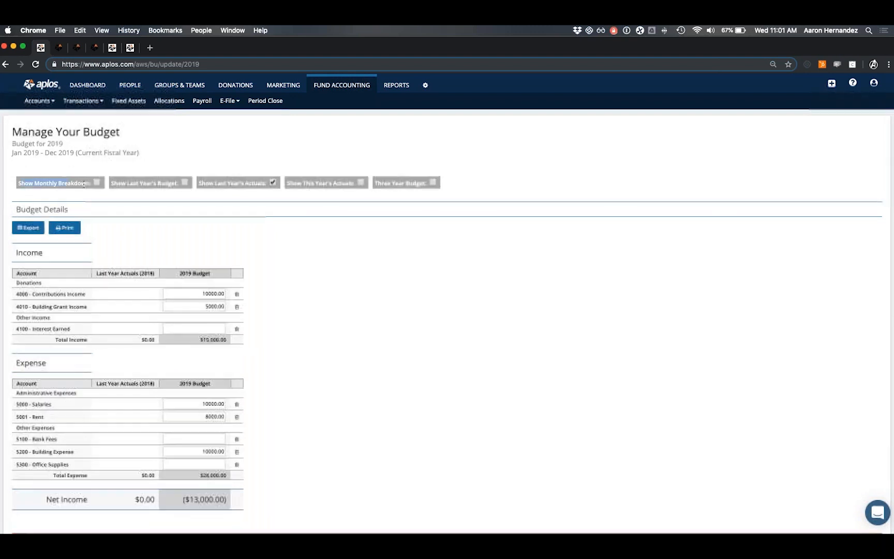
left_click(96, 183)
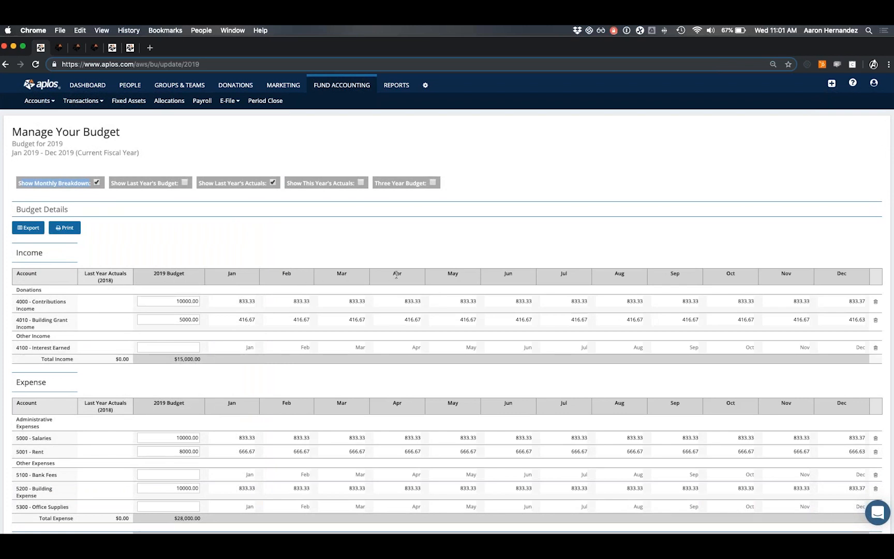
left_click(233, 301)
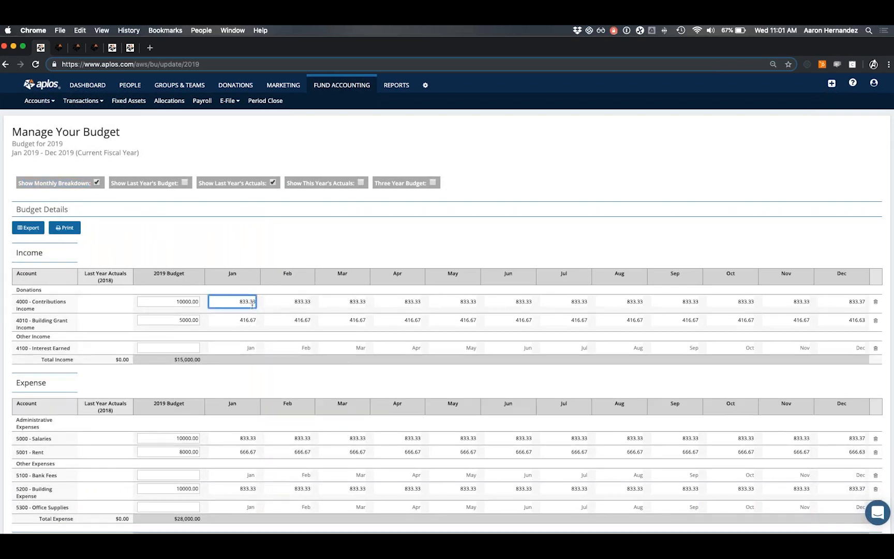
left_click(238, 257)
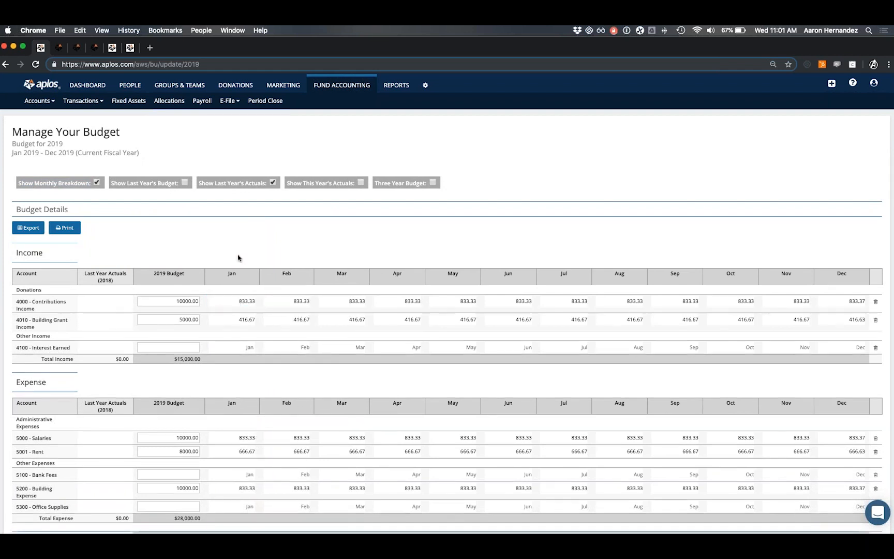
left_click(97, 183)
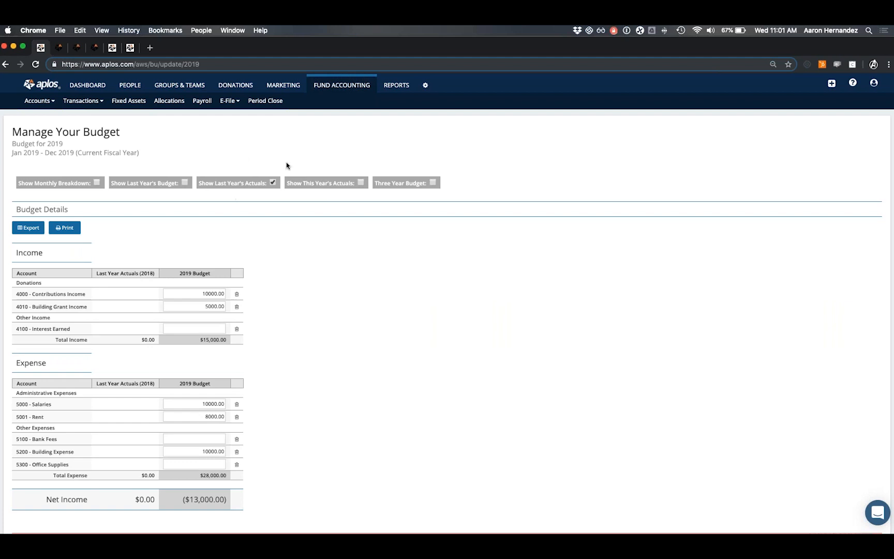
left_click(433, 183)
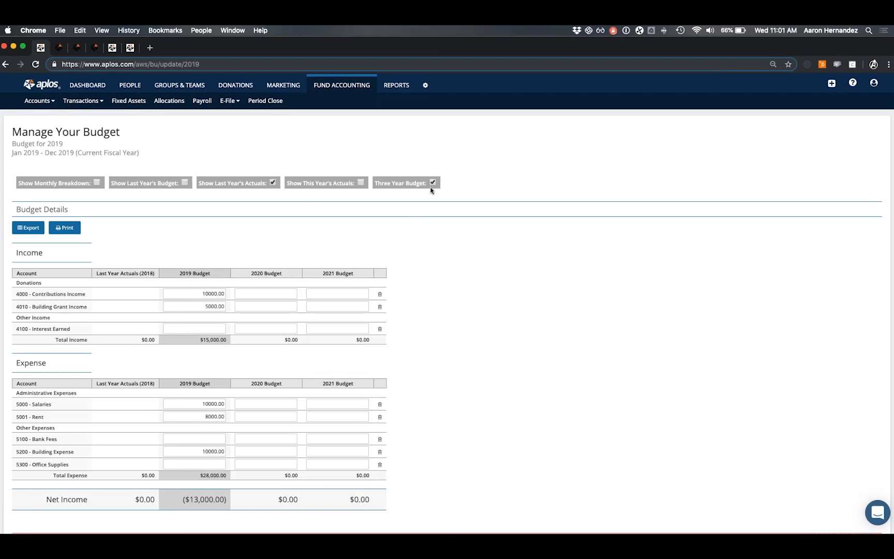
left_click(265, 296)
left_click(265, 305)
left_click(317, 306)
left_click(433, 183)
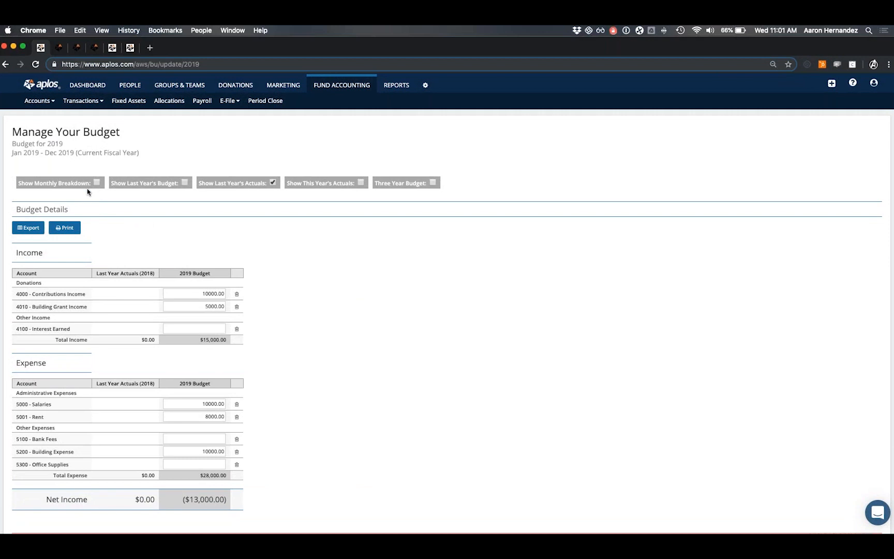
left_click(88, 92)
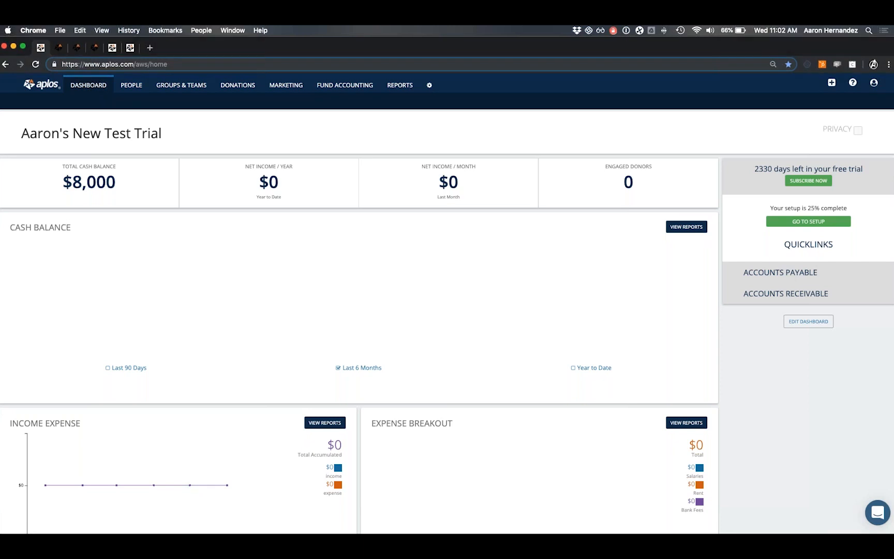
Switch to the Donations area to show its sub-navigation.
left_click(235, 88)
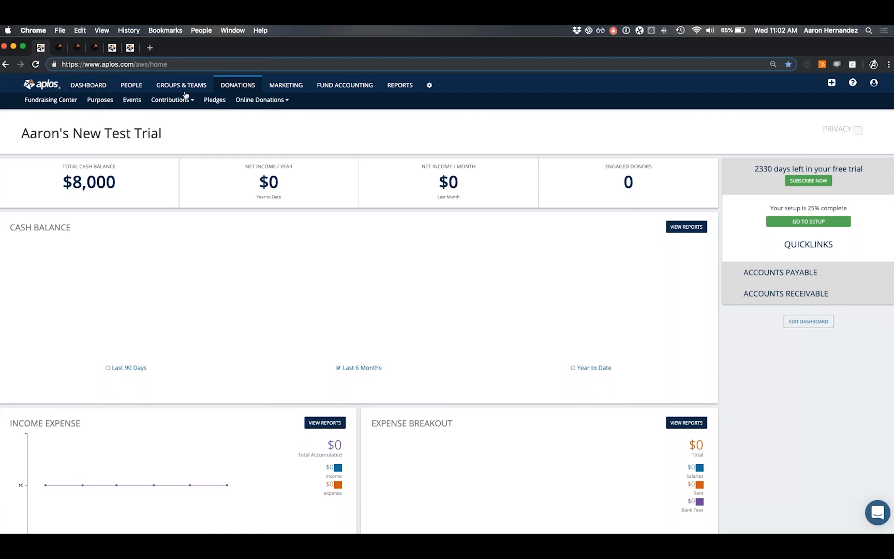
Open the Donations Purposes list.
left_click(101, 102)
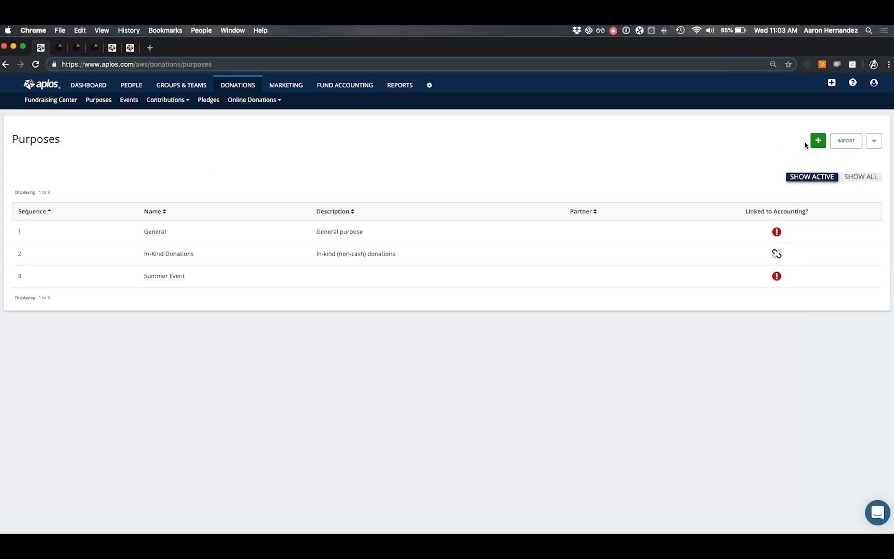
Start a new donation purpose named 'Summer Project'.
left_click(817, 140)
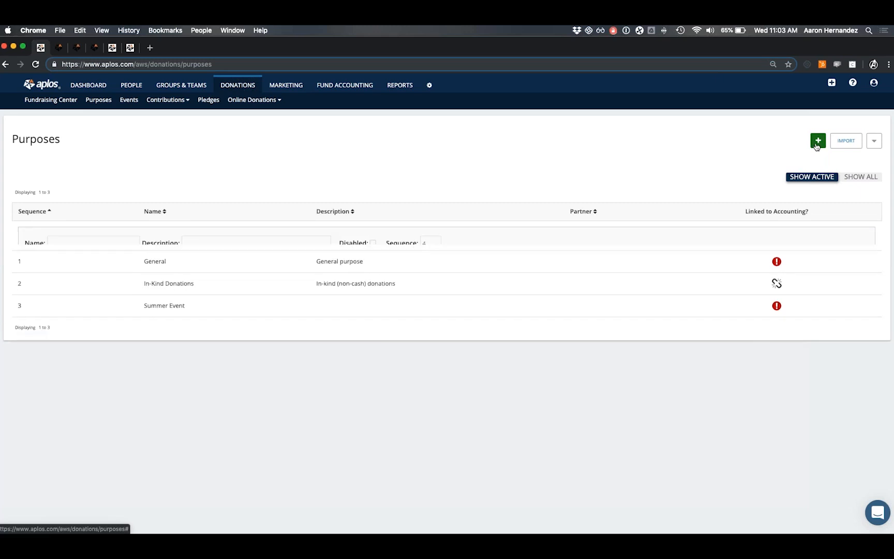
left_click(86, 242)
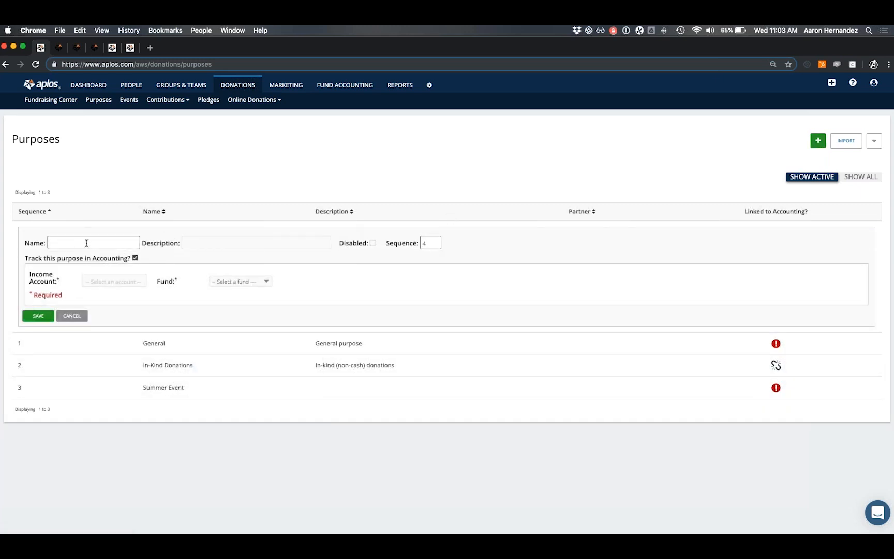
left_click(87, 243)
type("Summer Project")
key("Tab")
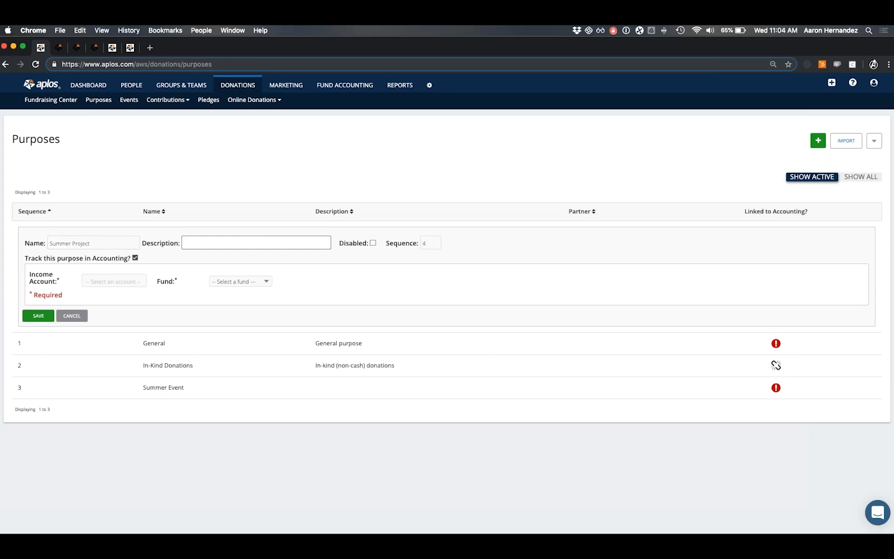
left_click(431, 243)
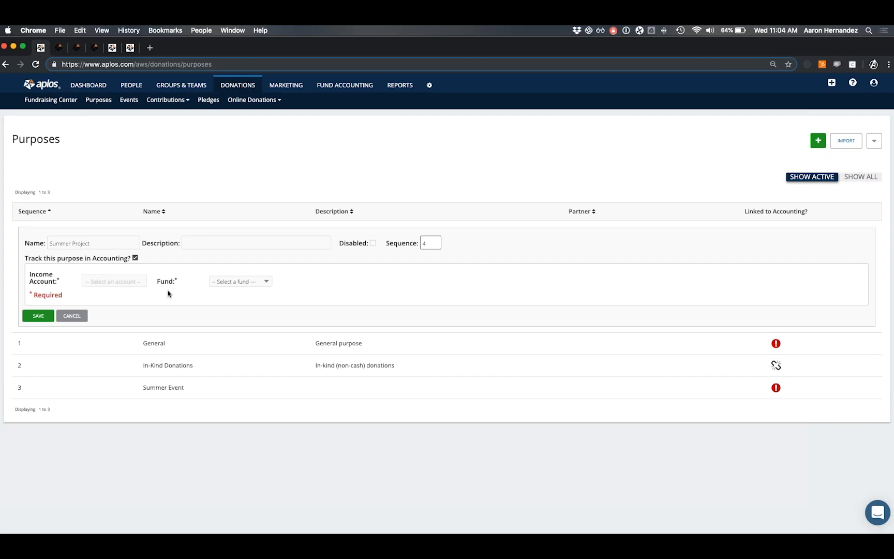
Link it to 4000 - Contributions Income and 3101 Projects Fund, and save.
left_click(111, 281)
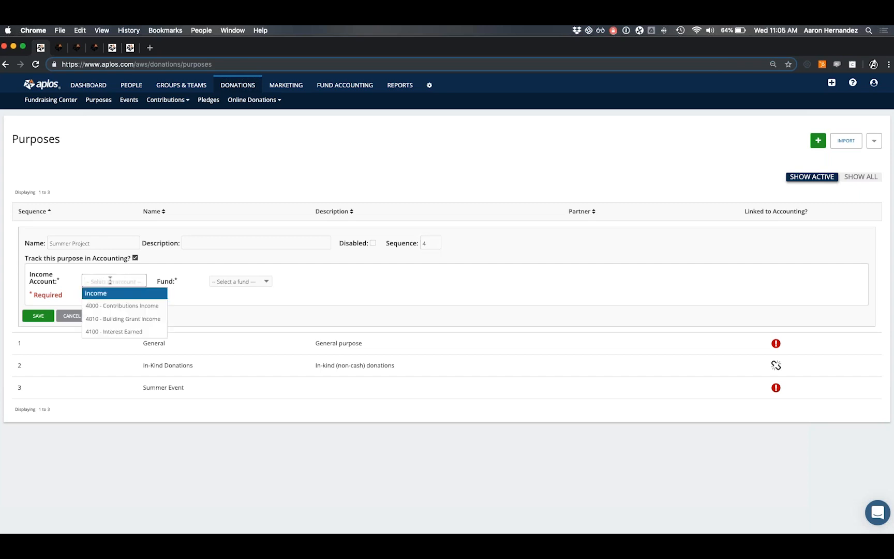
left_click(109, 305)
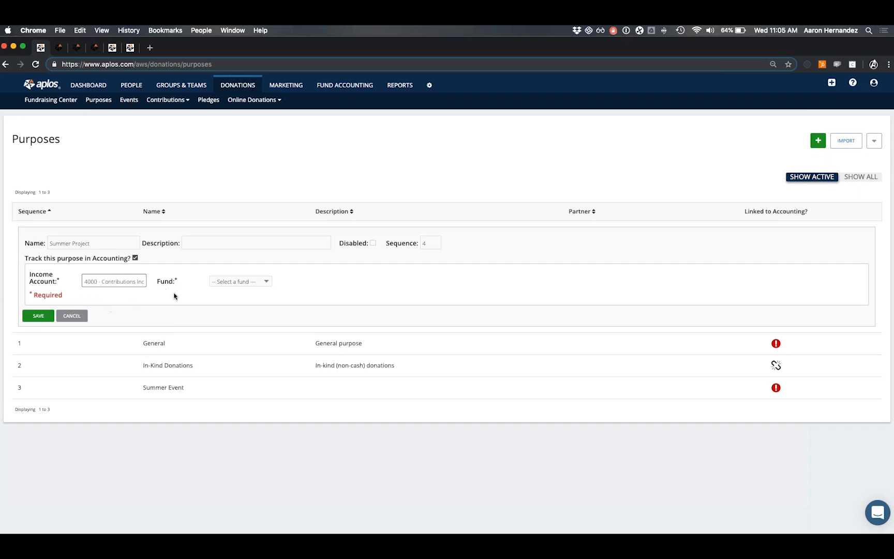
left_click(242, 282)
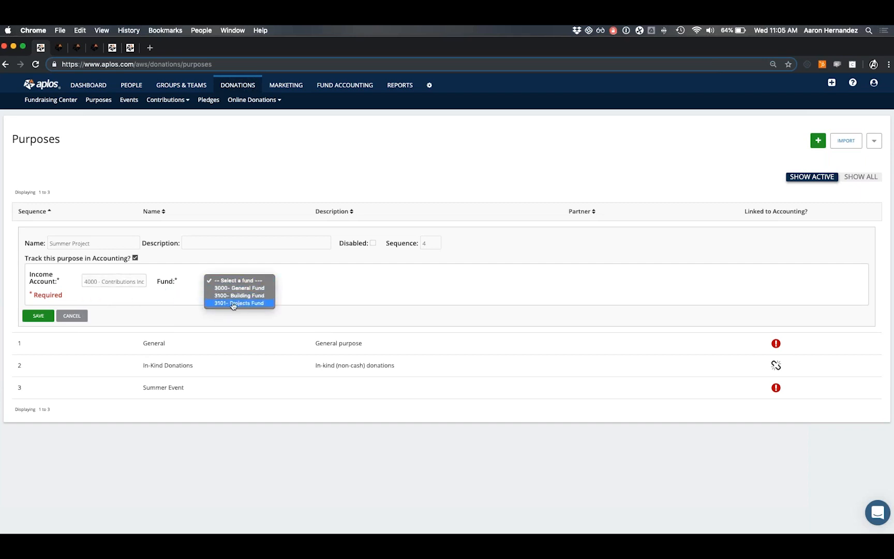
left_click(231, 304)
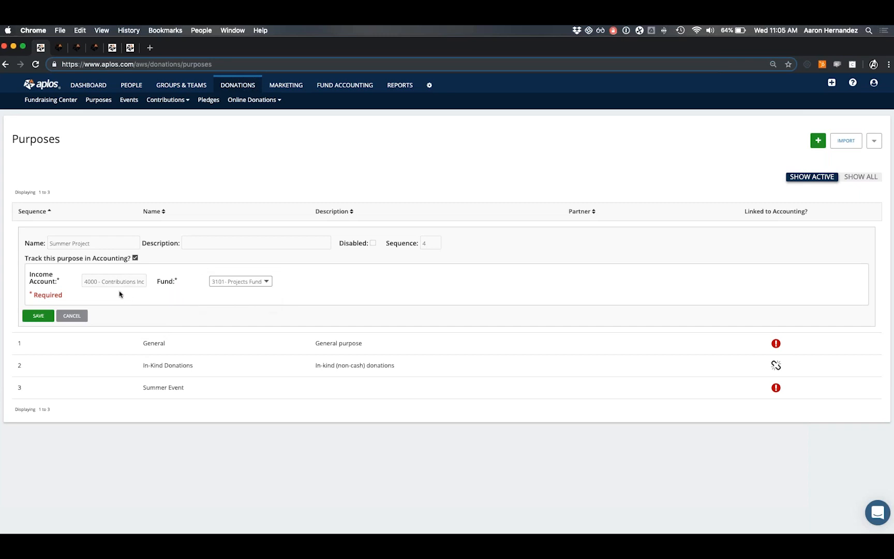
left_click(42, 317)
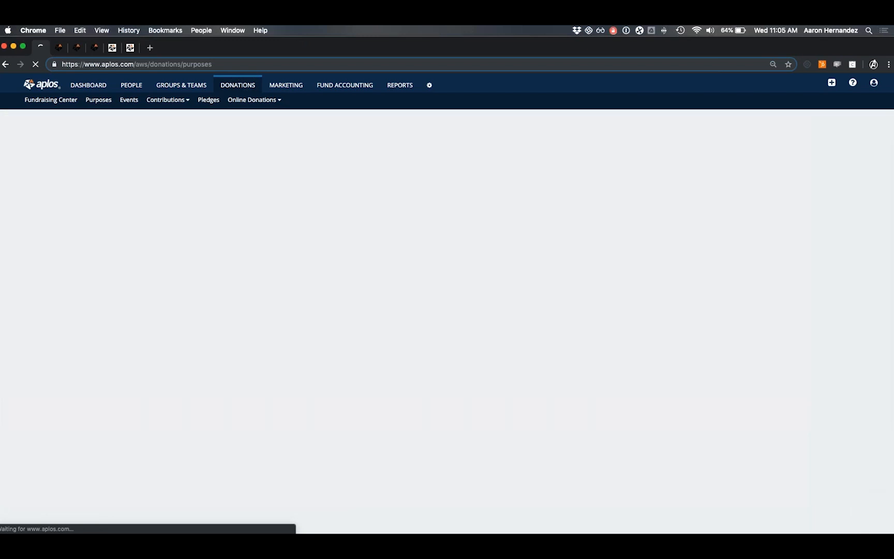
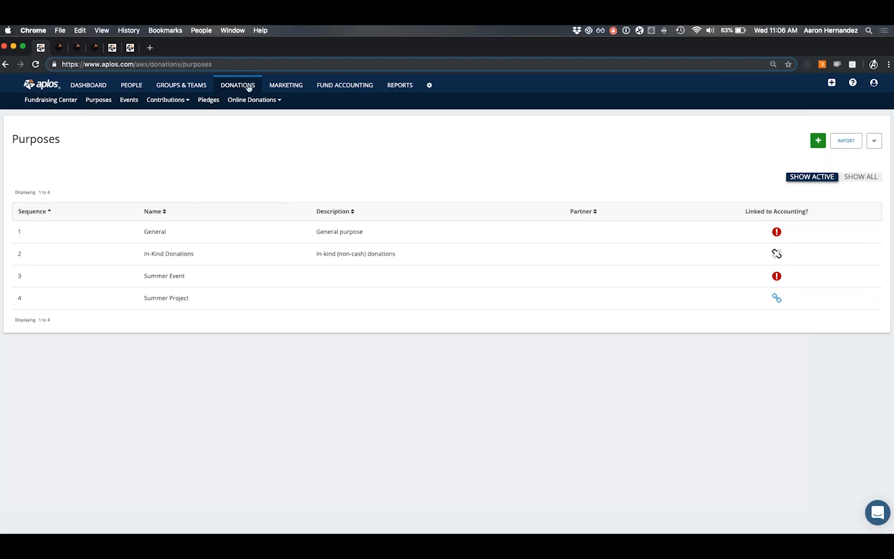
Go to Online Donation Forms and start setting up online money collection.
mouse_move(249, 103)
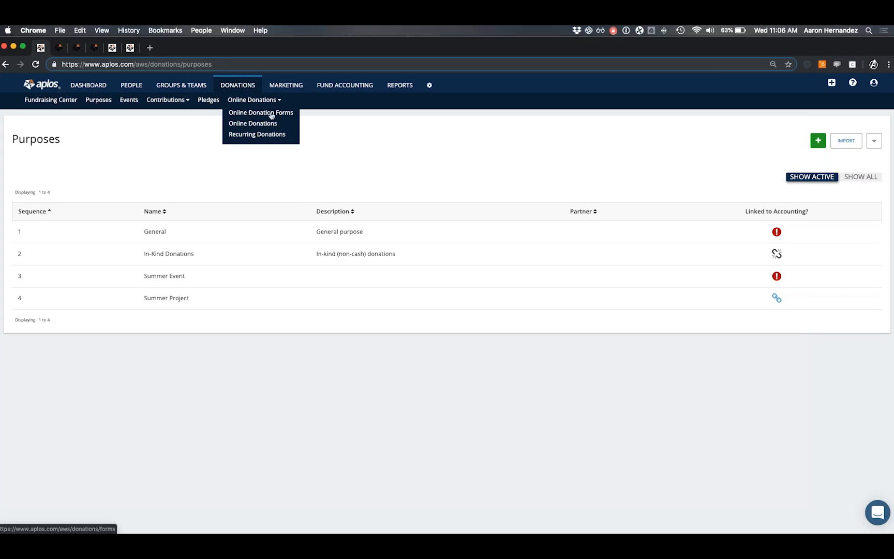
left_click(271, 114)
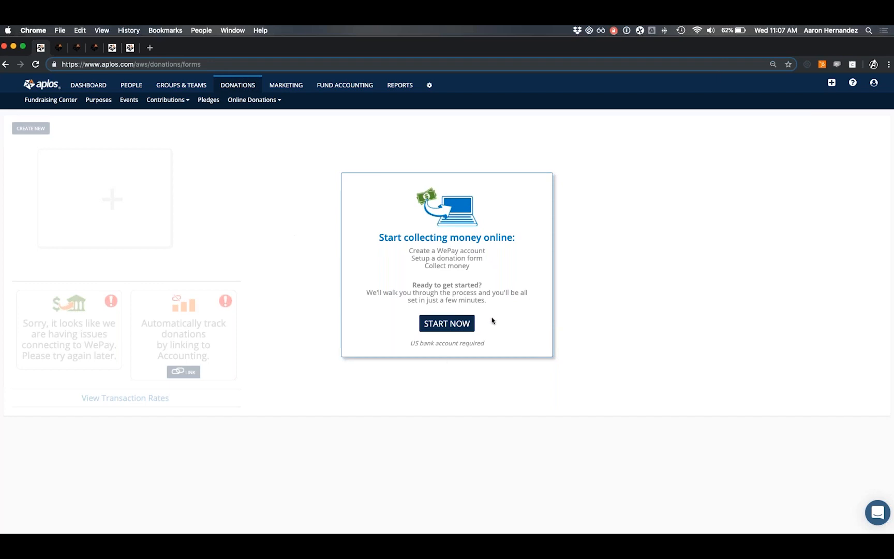
left_click(475, 330)
Review the 'Puffer Fish Obesity is Real!' form's donor details and $75/$100/$300 gift options.
left_click(113, 48)
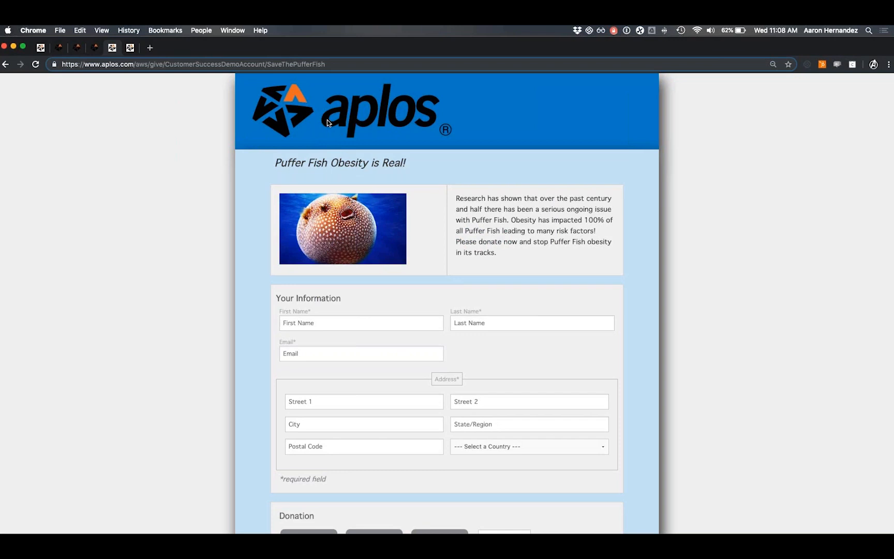
scroll(327, 119, "down", 1)
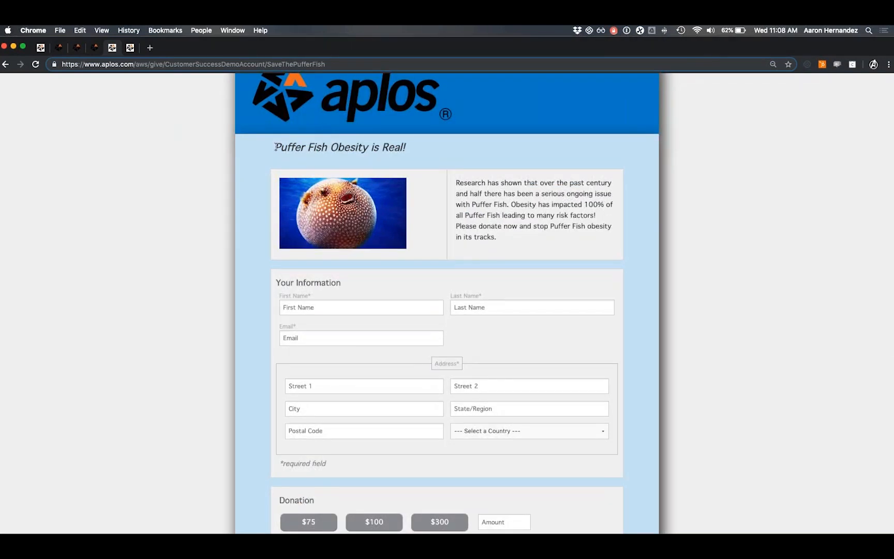
left_click_drag(275, 147, 397, 145)
left_click(408, 148)
scroll(496, 198, "down", 4)
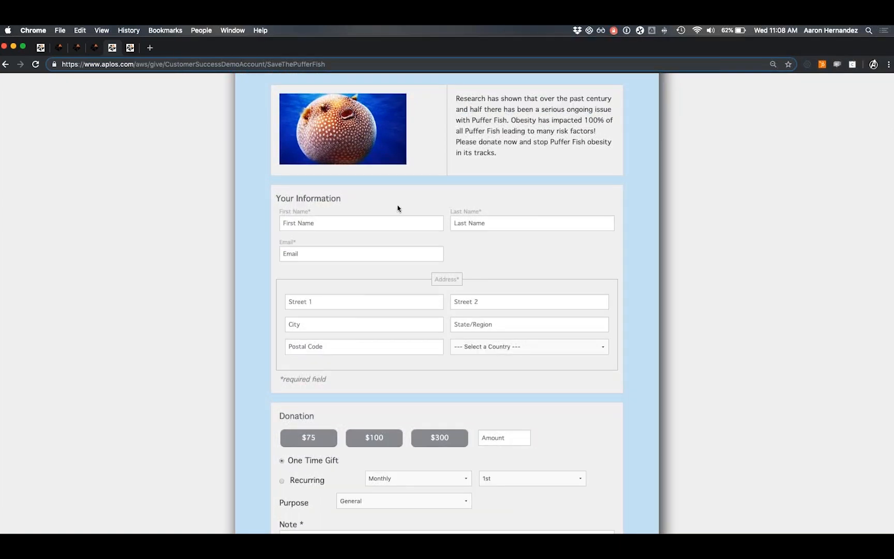
scroll(356, 216, "down", 1)
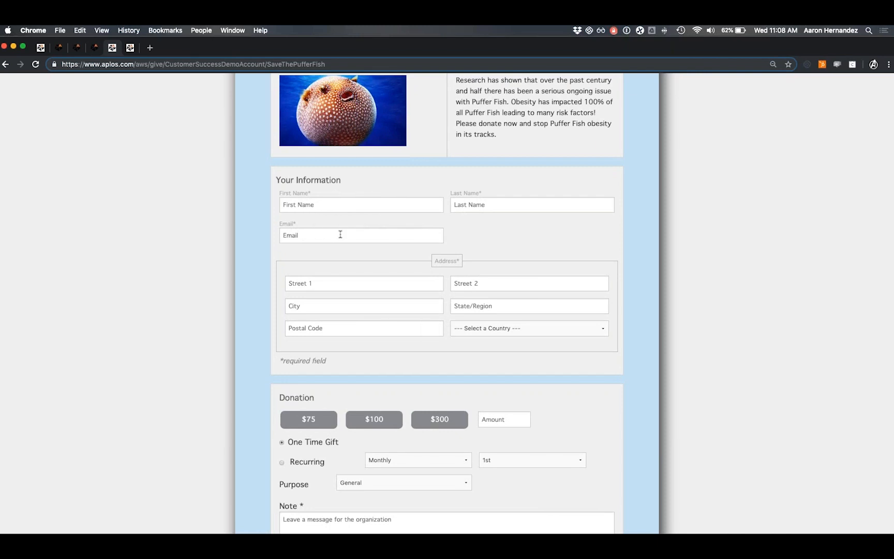
scroll(341, 233, "down", 2)
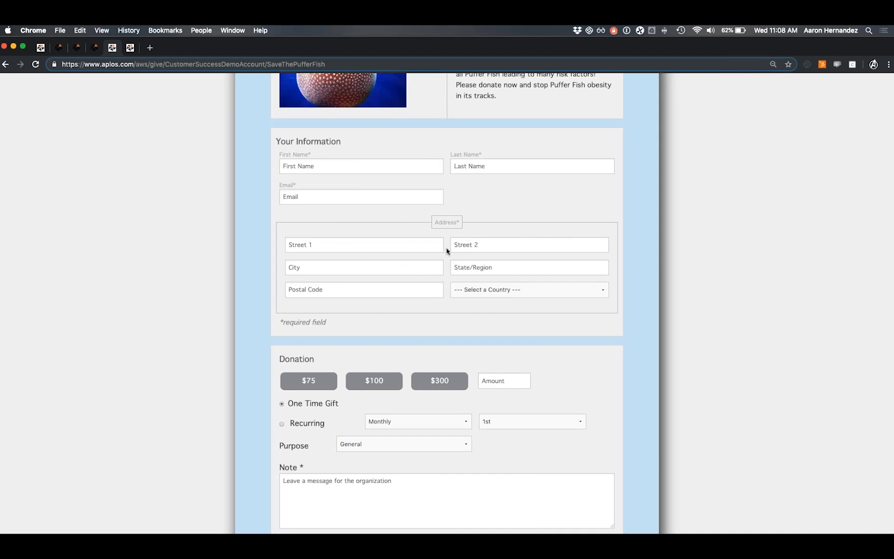
scroll(455, 259, "down", 4)
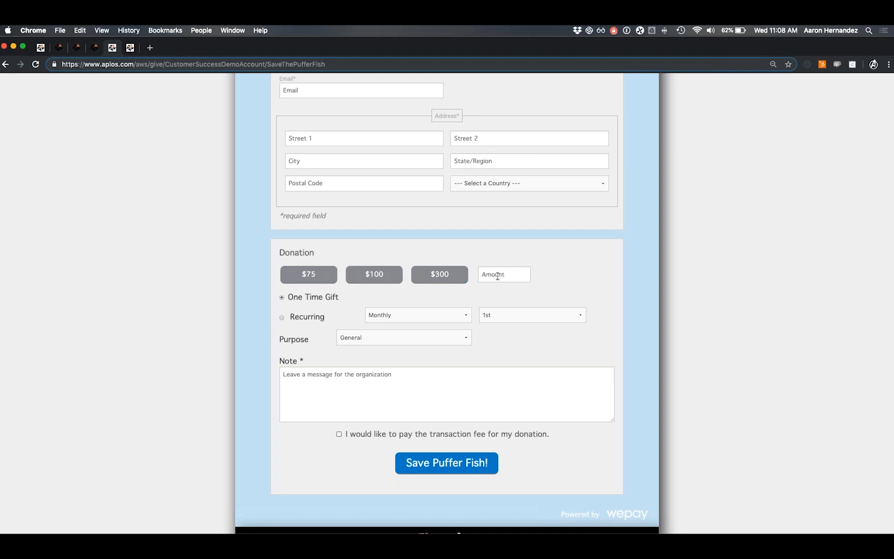
scroll(354, 304, "down", 1)
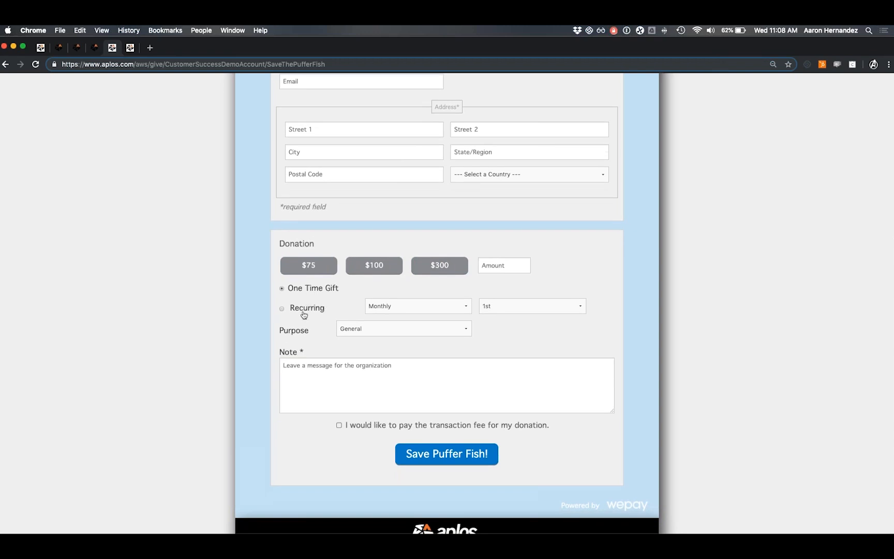
scroll(336, 308, "down", 2)
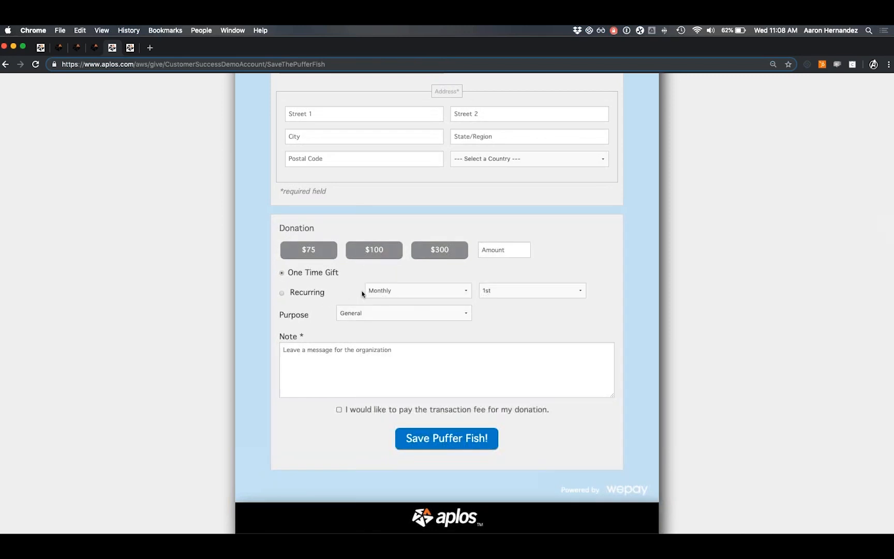
scroll(362, 294, "down", 2)
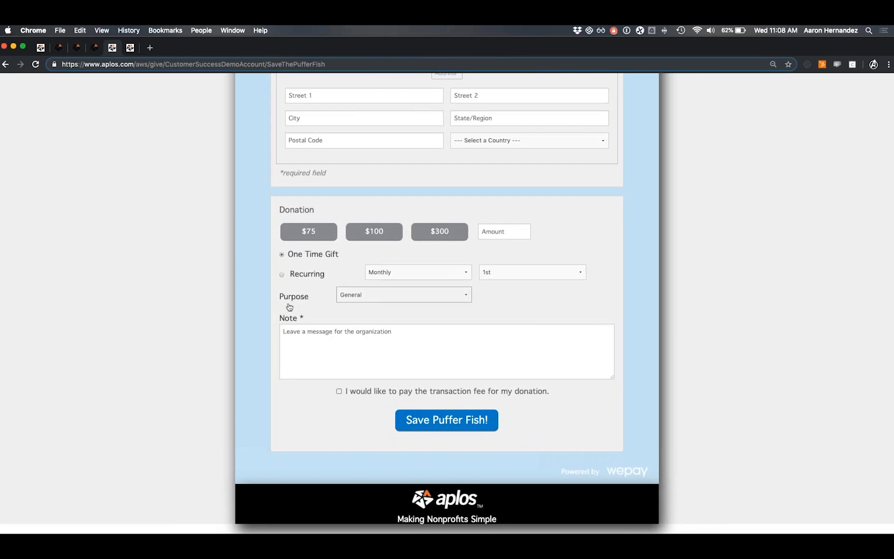
left_click(383, 301)
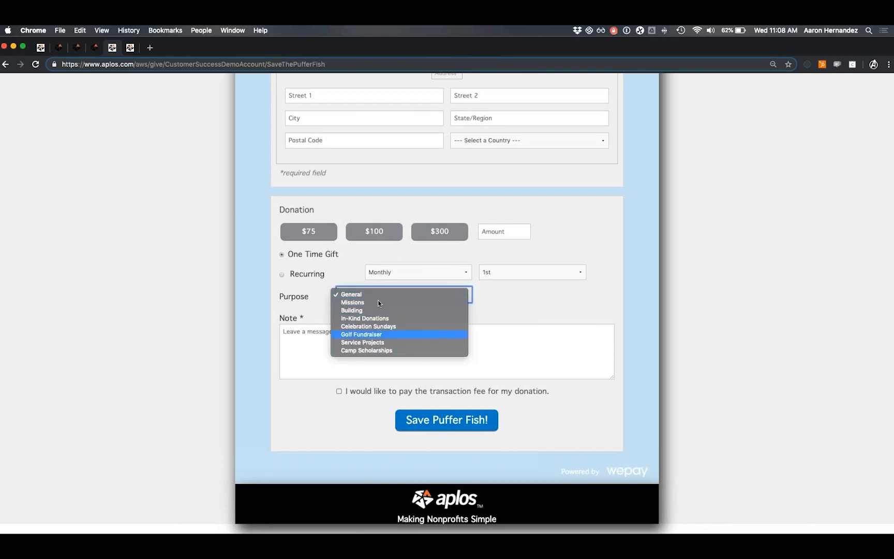
left_click(322, 296)
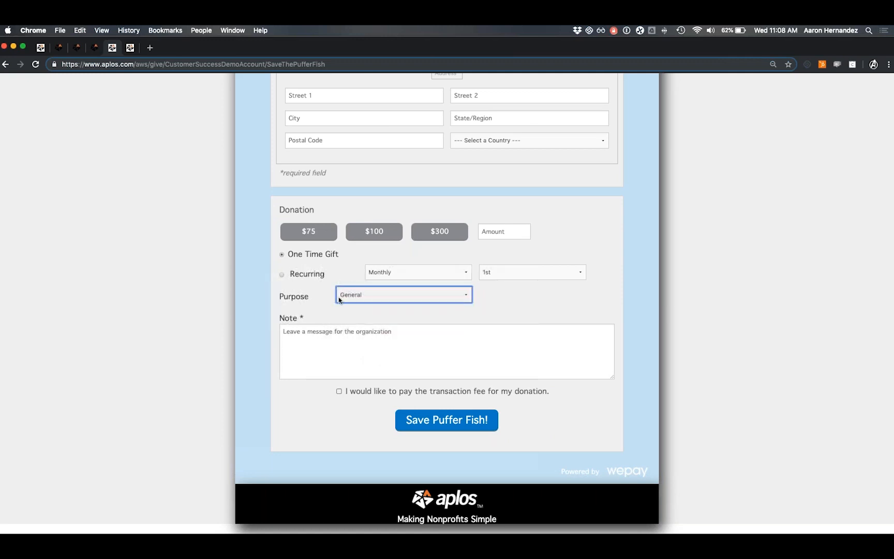
left_click(305, 340)
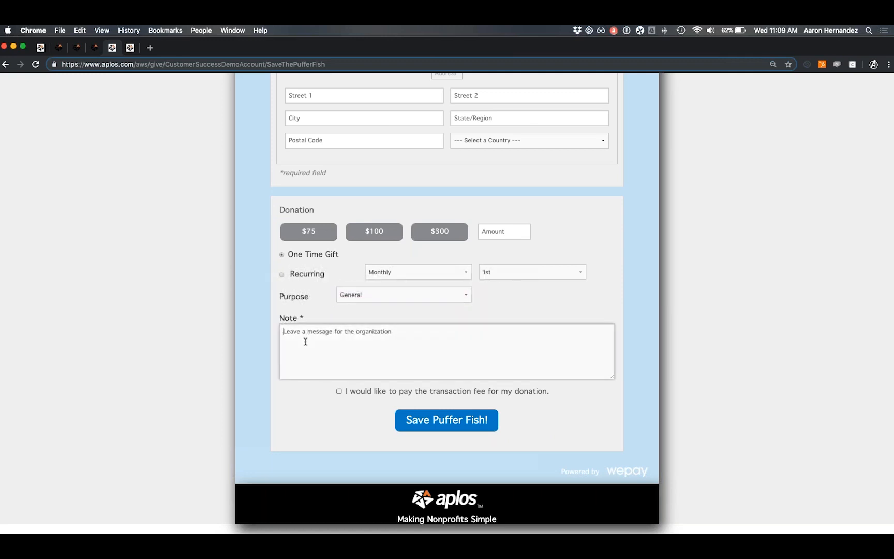
left_click(299, 398)
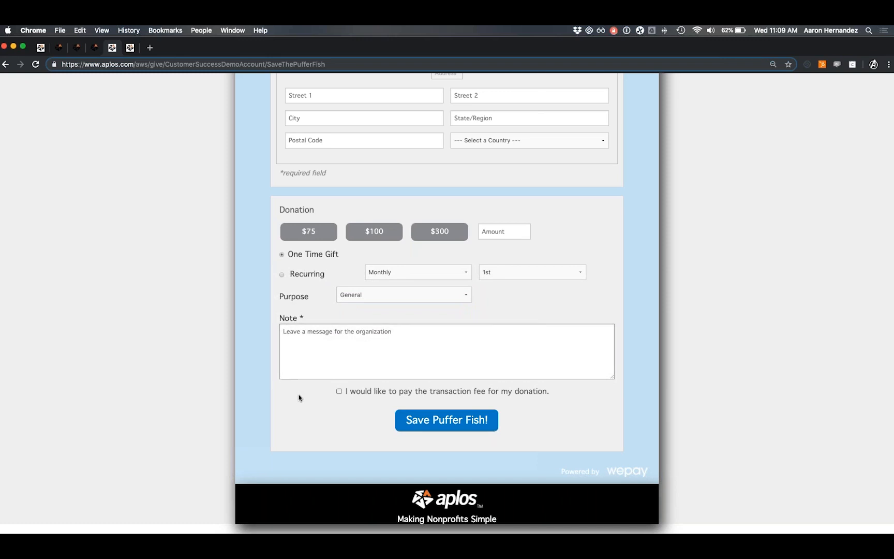
left_click(340, 393)
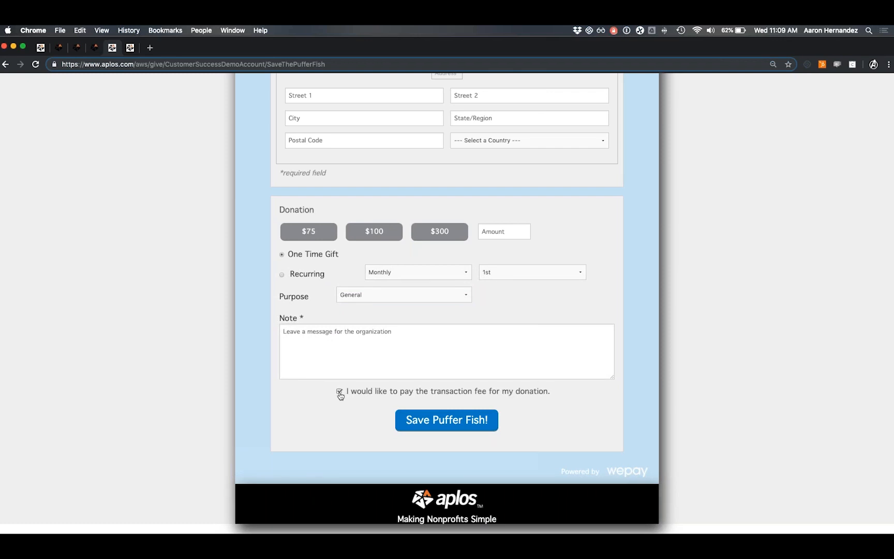
left_click(340, 395)
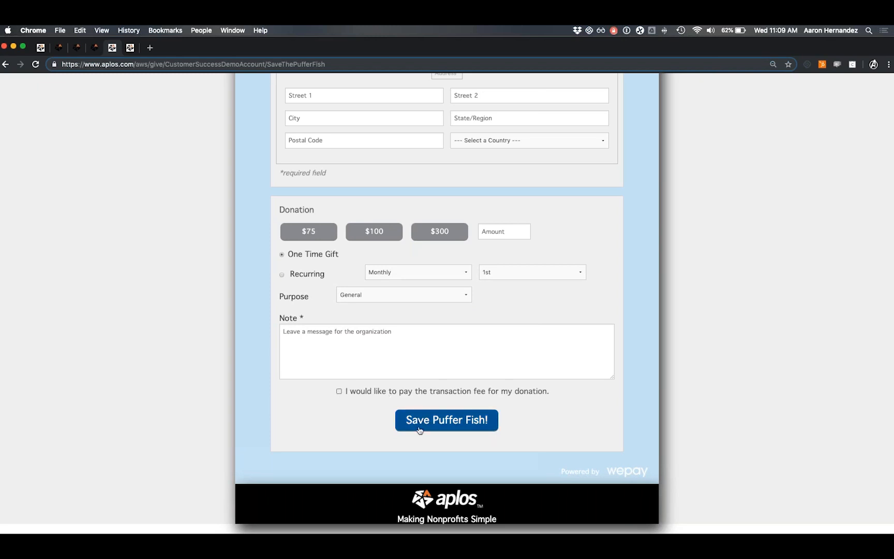
scroll(351, 401, "up", 5)
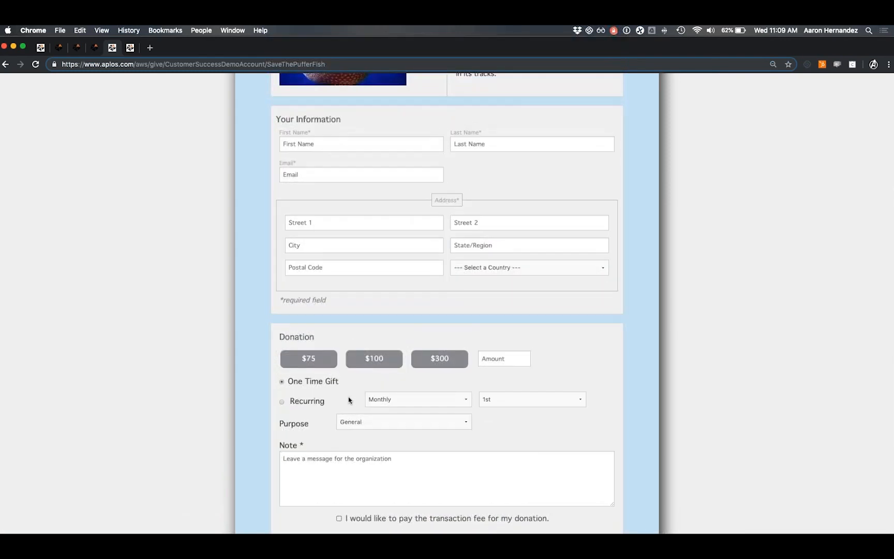
scroll(348, 399, "up", 7)
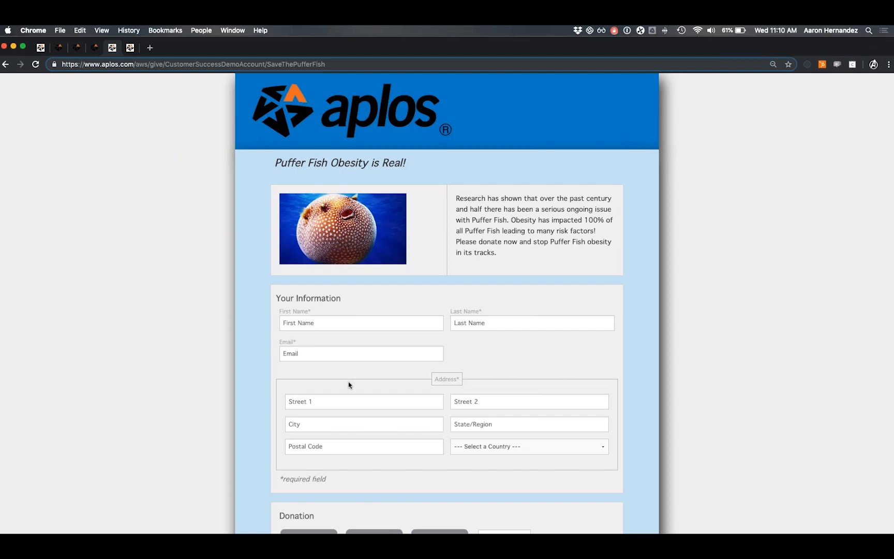
On the D&A World Relief page, preview the Donate dialog with $50 and $100, then close it.
left_click(129, 48)
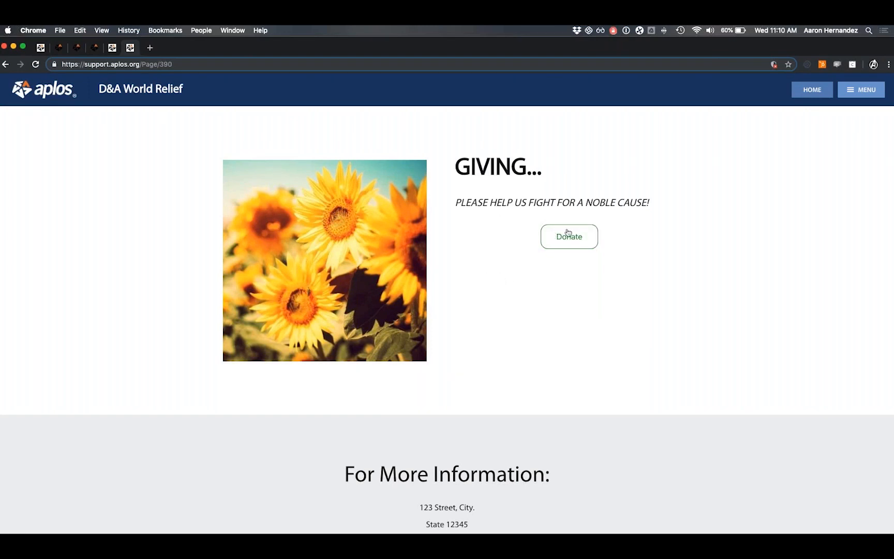
left_click(579, 241)
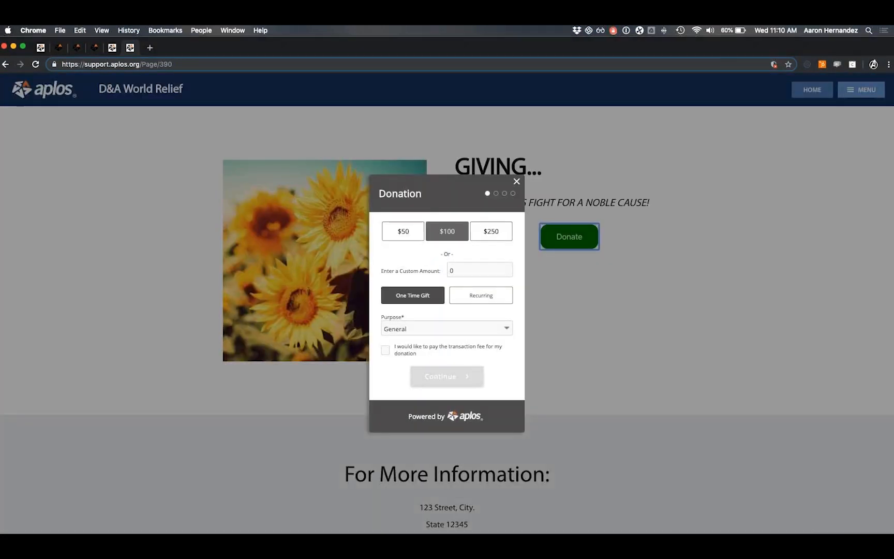
left_click(416, 240)
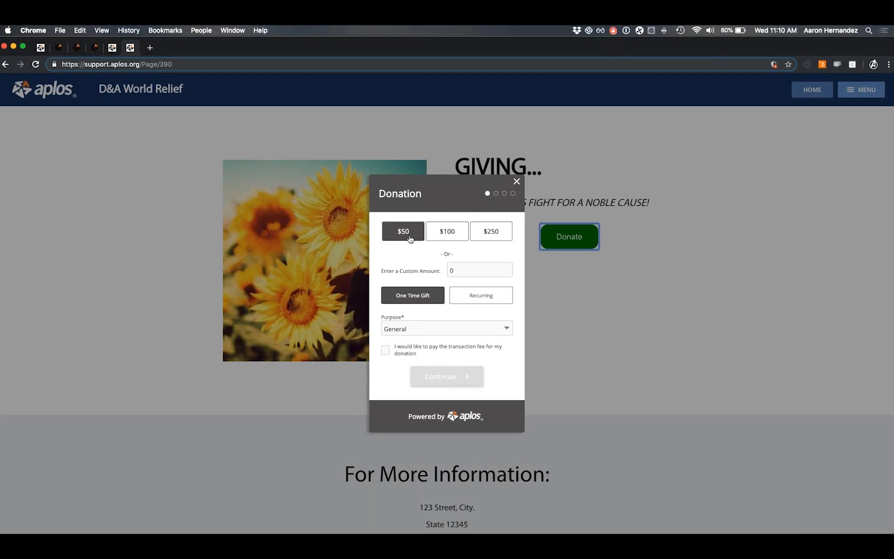
left_click(459, 233)
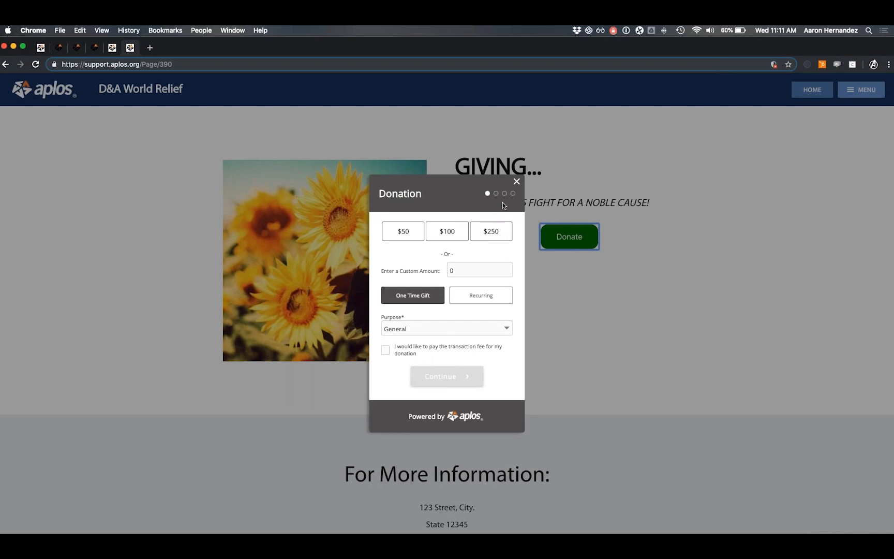
left_click(517, 181)
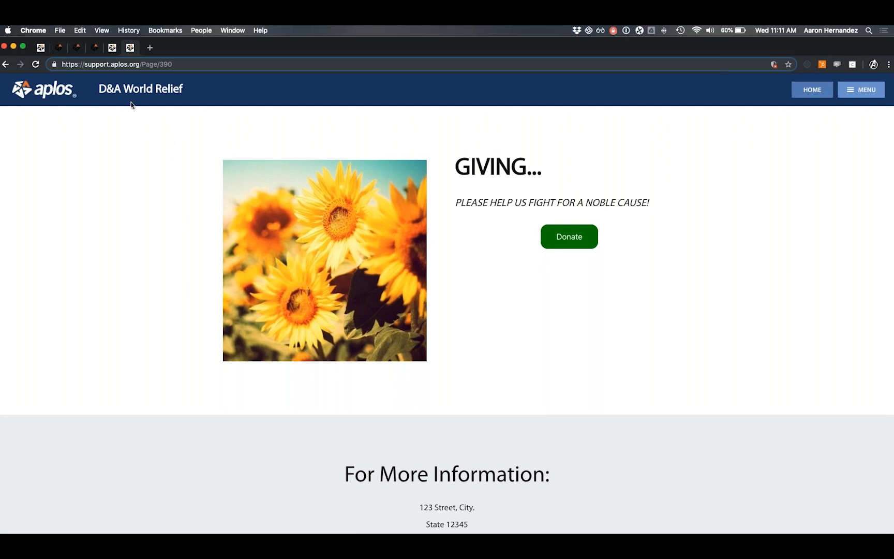
Return to Aplos and open the Donations Events list.
left_click(41, 48)
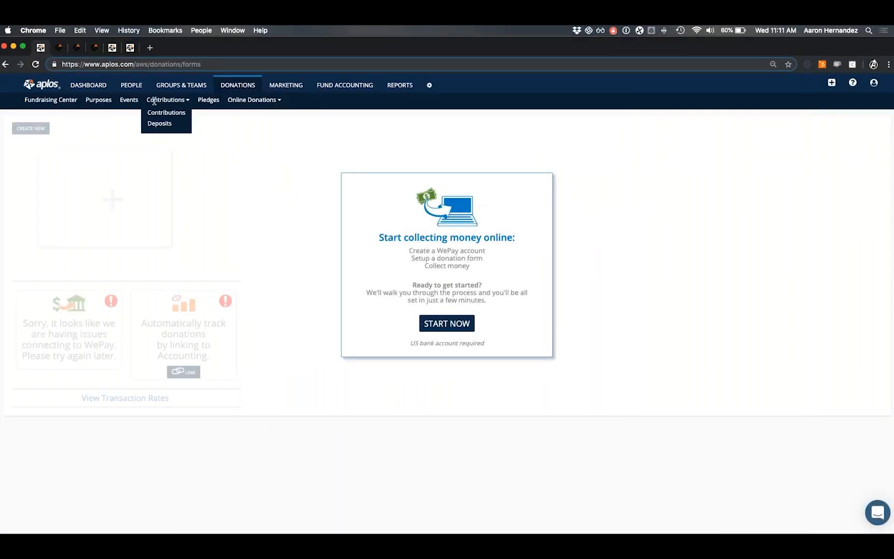
mouse_move(232, 104)
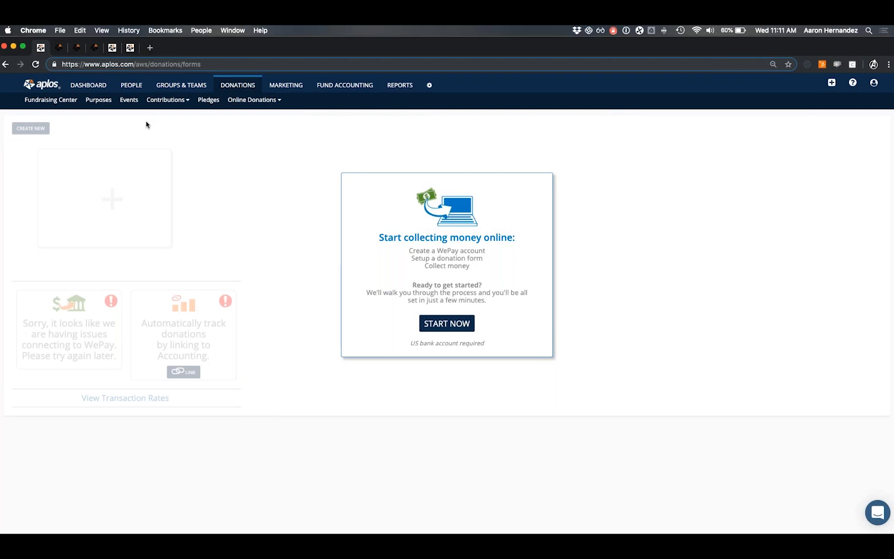
left_click(128, 101)
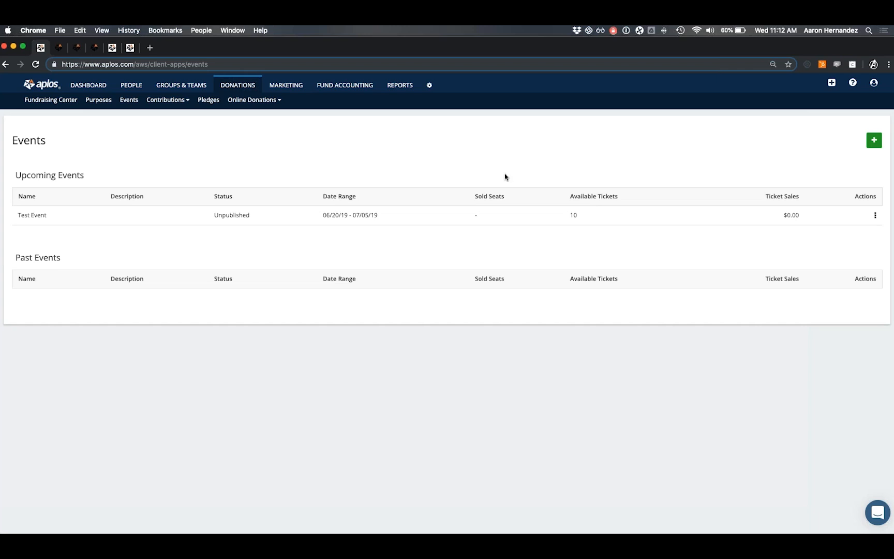
Start a new event named 'Summer Festival'.
left_click(874, 141)
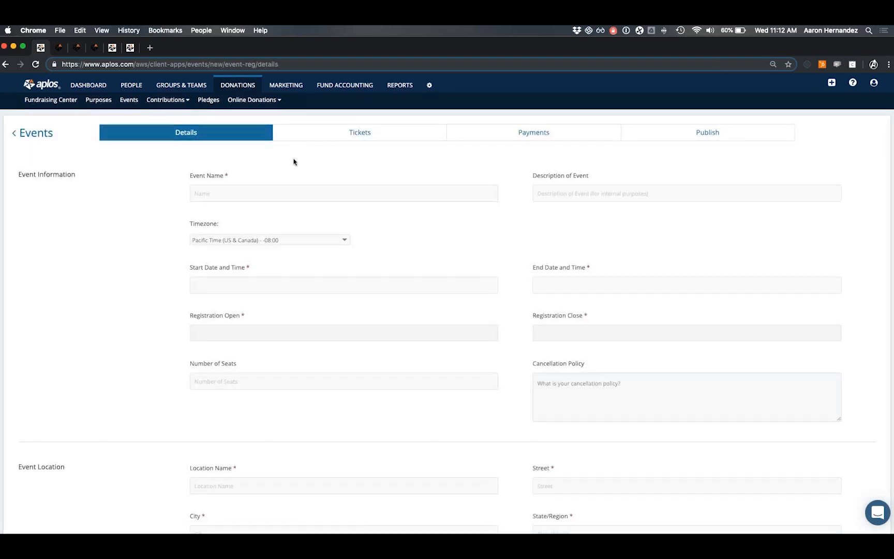
scroll(234, 163, "down", 1)
scroll(235, 164, "up", 1)
left_click(214, 195)
type("Sumc")
type("er ")
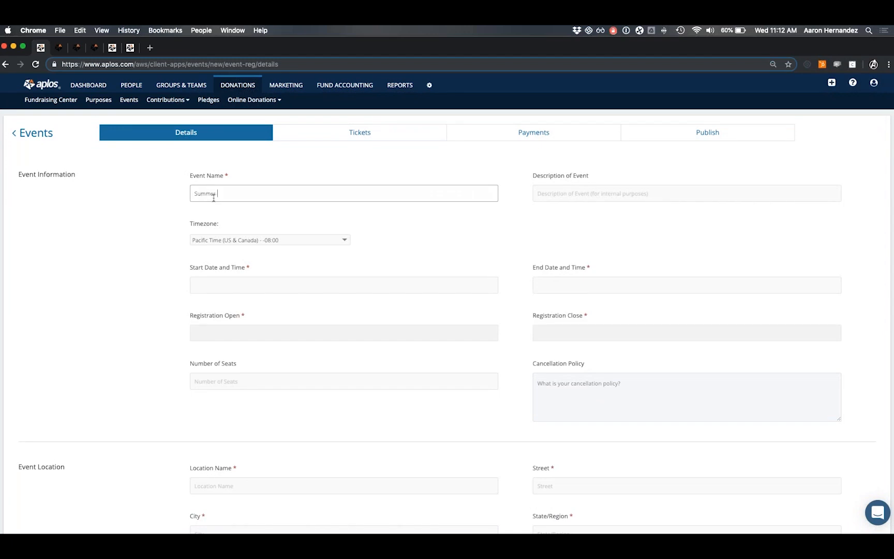
type("Festival")
key("Tab")
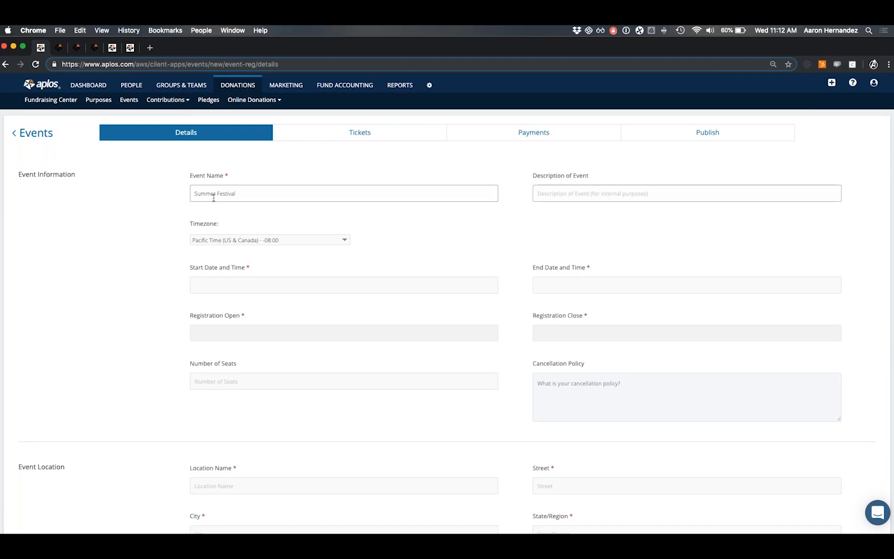
key("Tab")
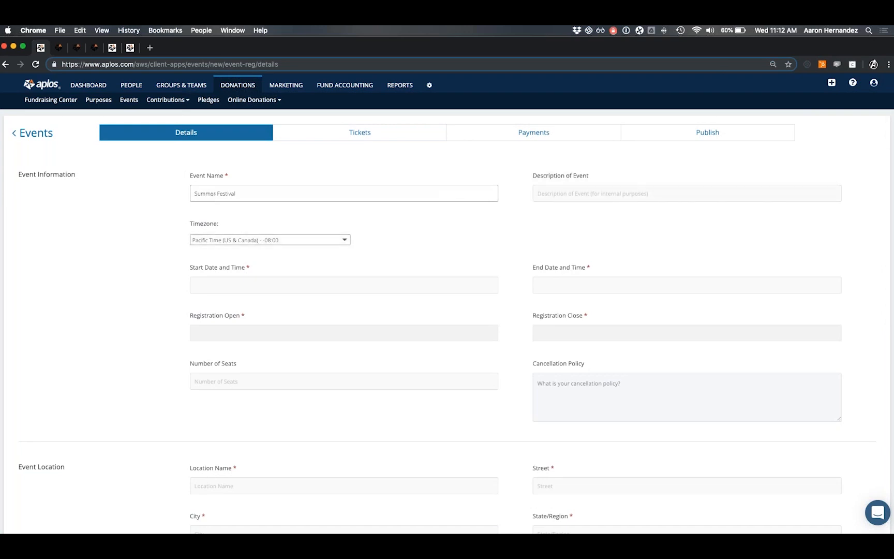
Schedule the event for June 28, 2019, 8:00 am to 4:00 pm.
left_click(246, 284)
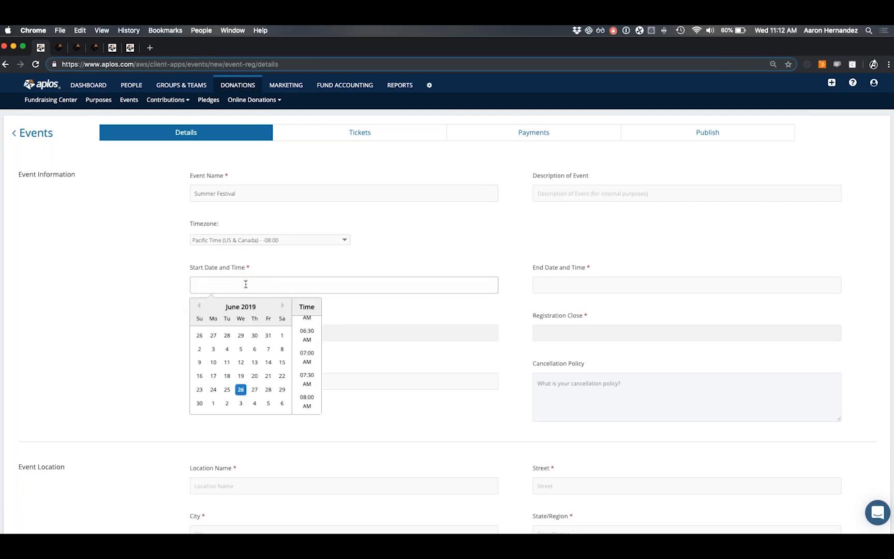
left_click(269, 393)
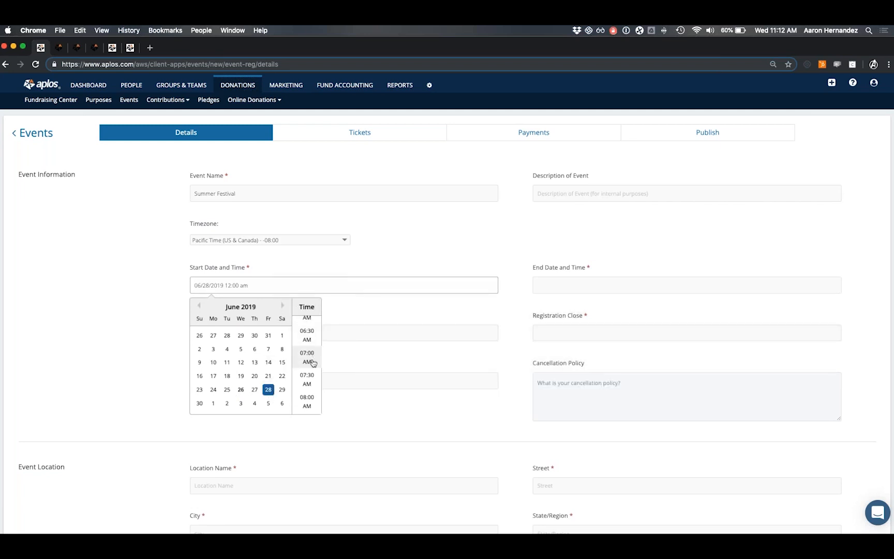
scroll(309, 383, "down", 1)
left_click(309, 391)
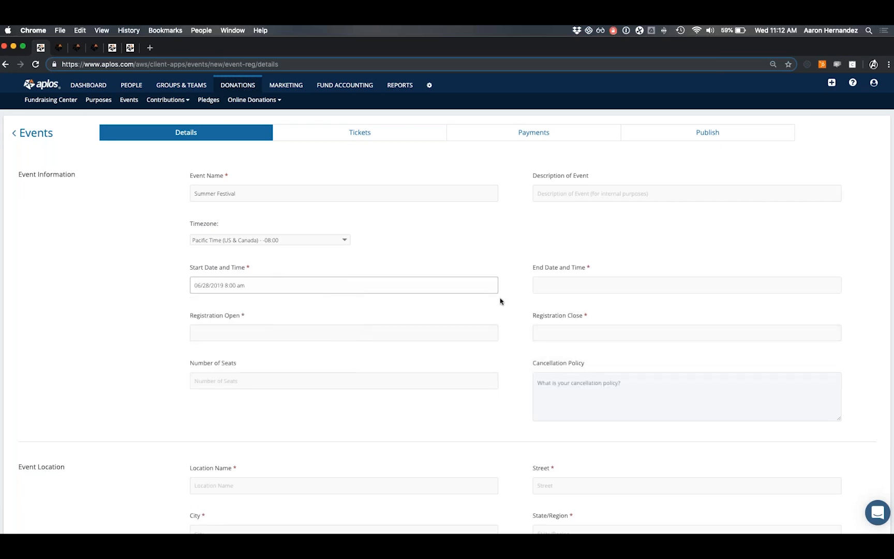
left_click(552, 285)
left_click(612, 389)
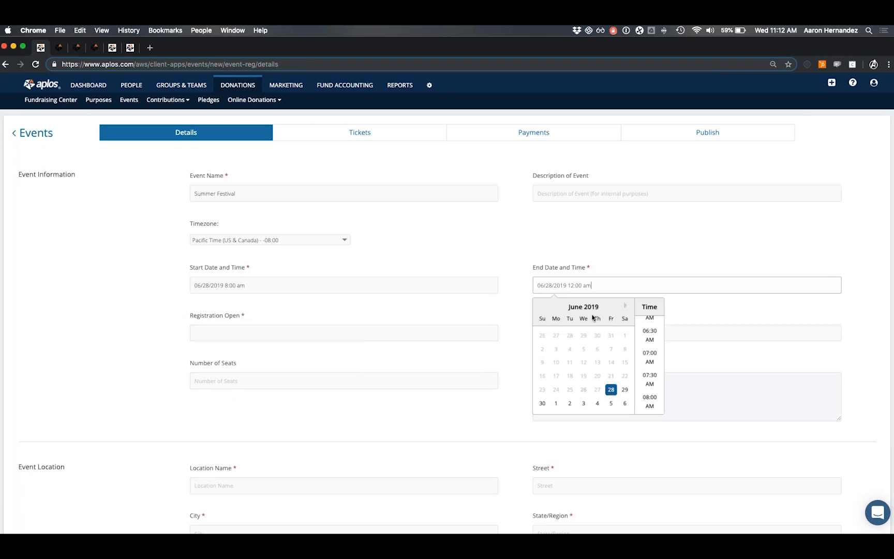
scroll(650, 351, "down", 10)
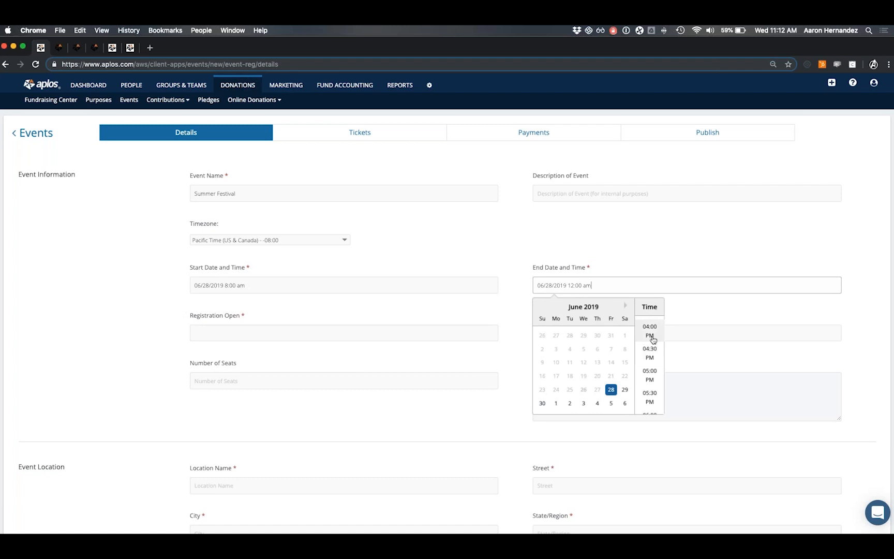
left_click(651, 336)
Open registration on June 26 and close it June 28 at 4:00 pm.
left_click(238, 329)
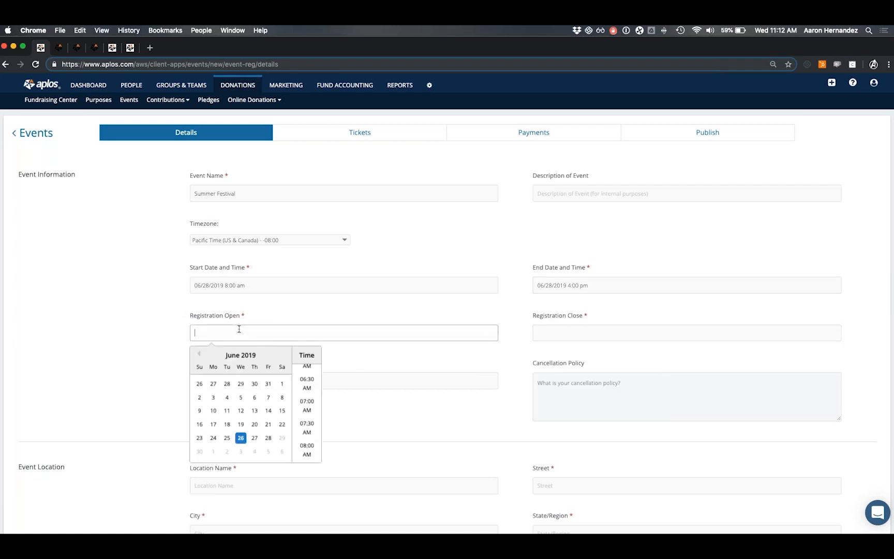
left_click(241, 439)
left_click(575, 334)
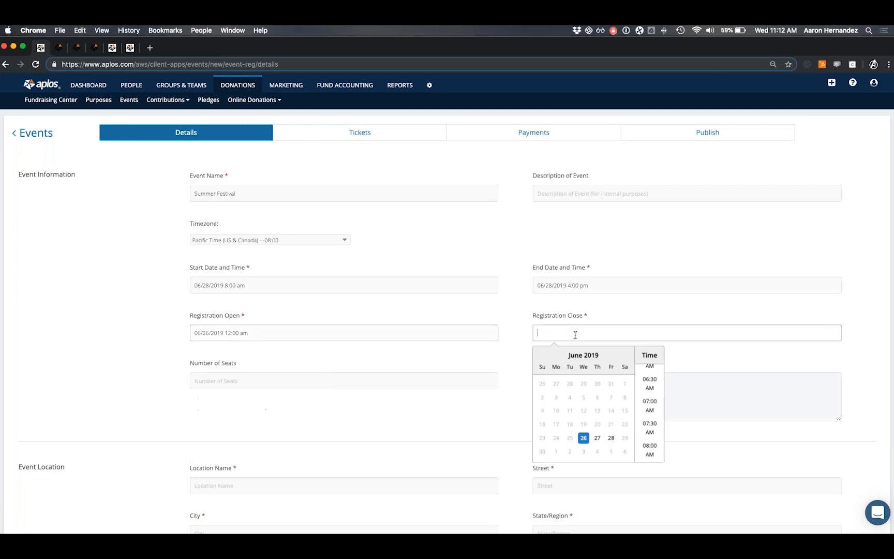
left_click(611, 439)
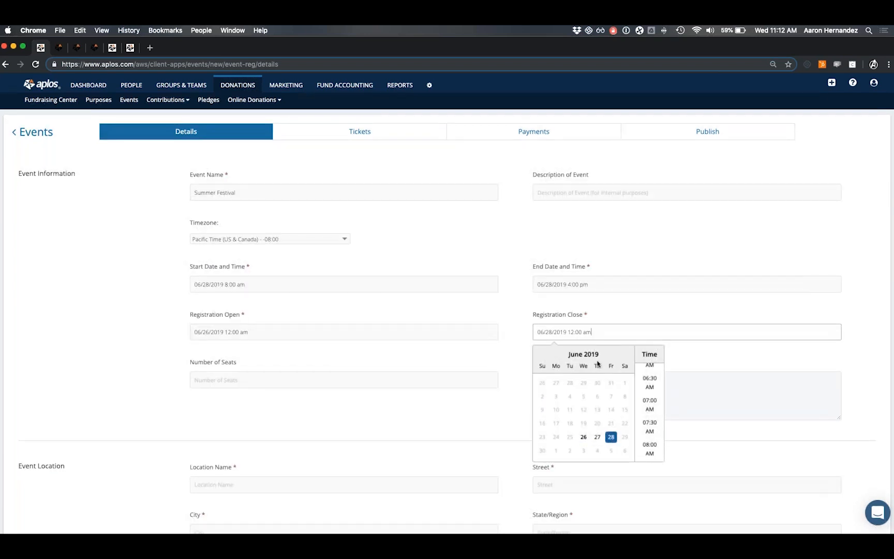
scroll(649, 409, "down", 5)
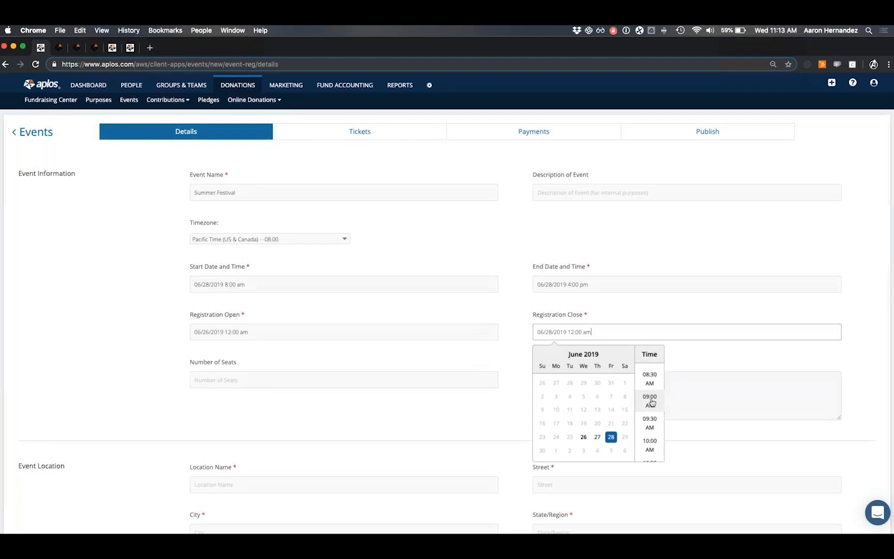
scroll(649, 401, "down", 6)
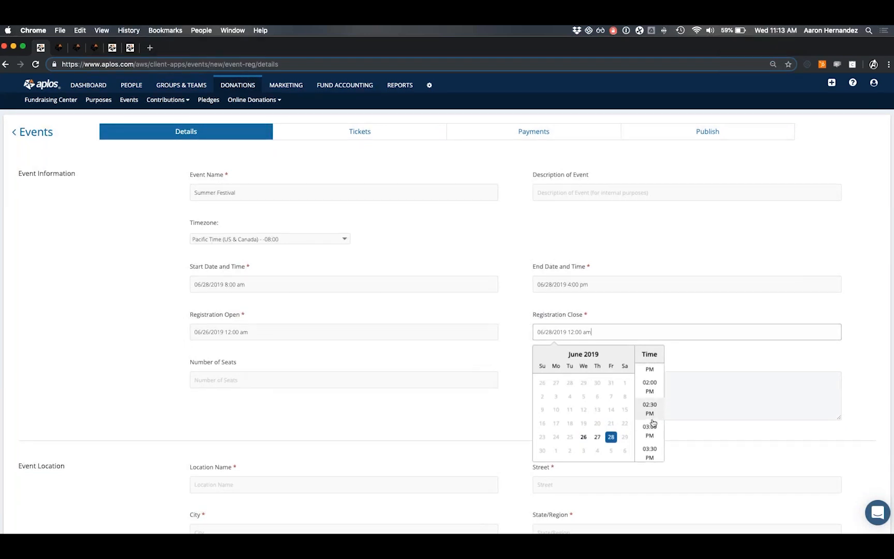
scroll(650, 414, "down", 2)
left_click(653, 439)
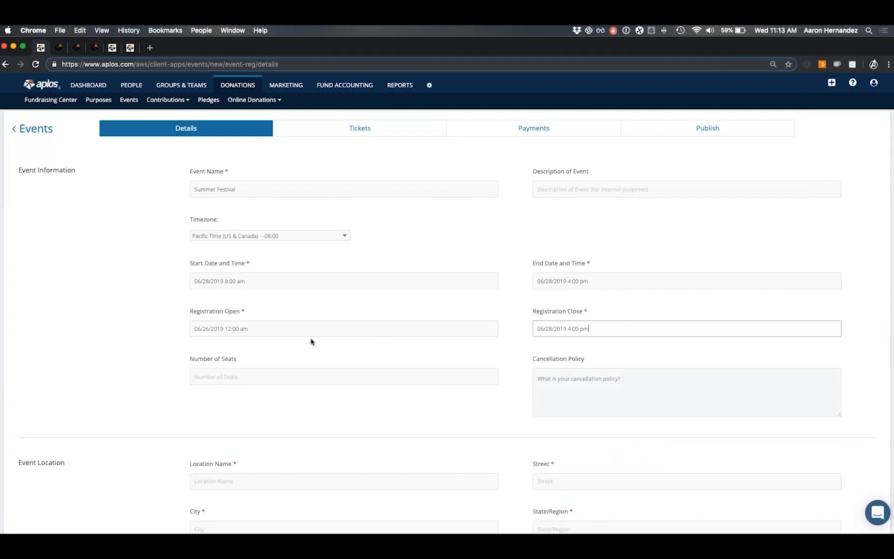
Set the number of seats to 100.
left_click(210, 377)
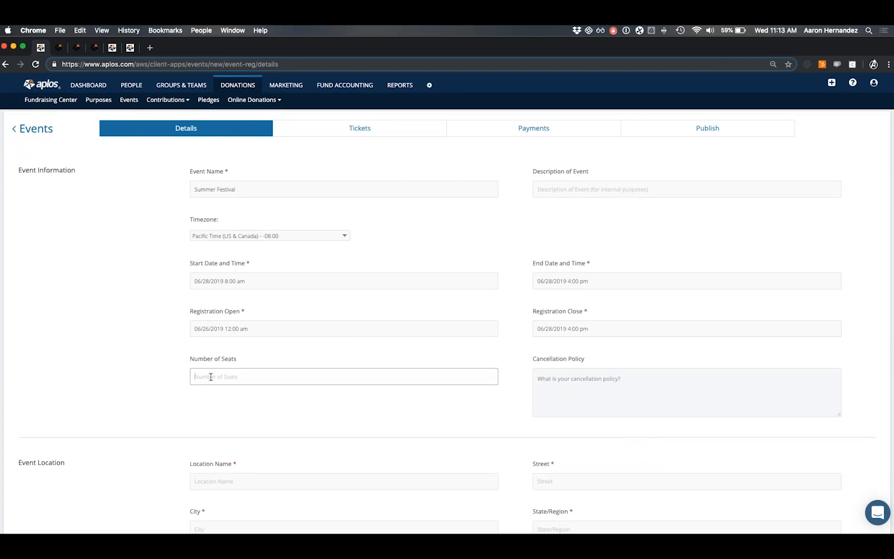
type("100")
left_click(578, 378)
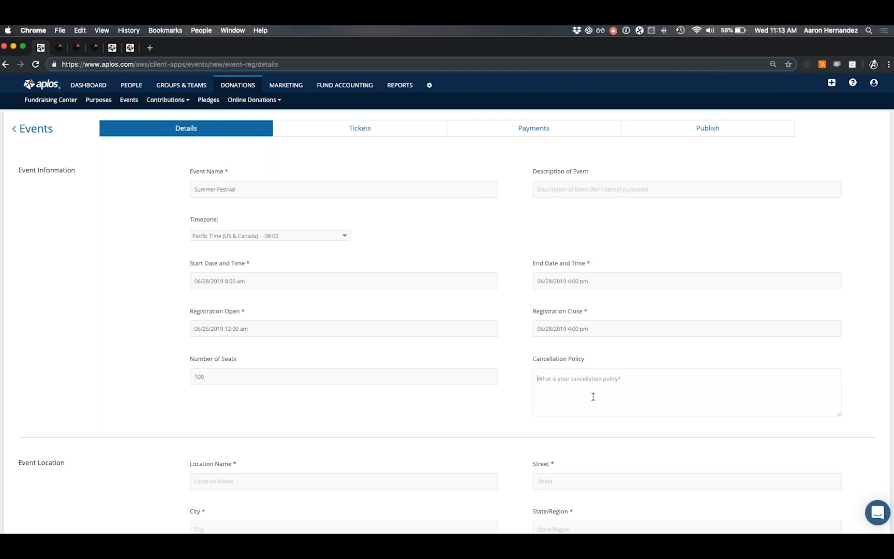
Name the event location 'Test Location'.
scroll(231, 344, "down", 5)
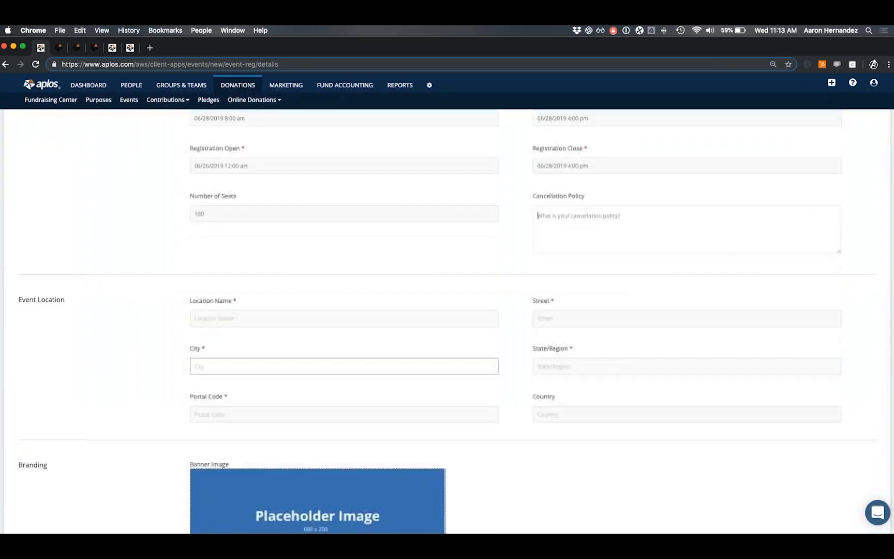
left_click(249, 275)
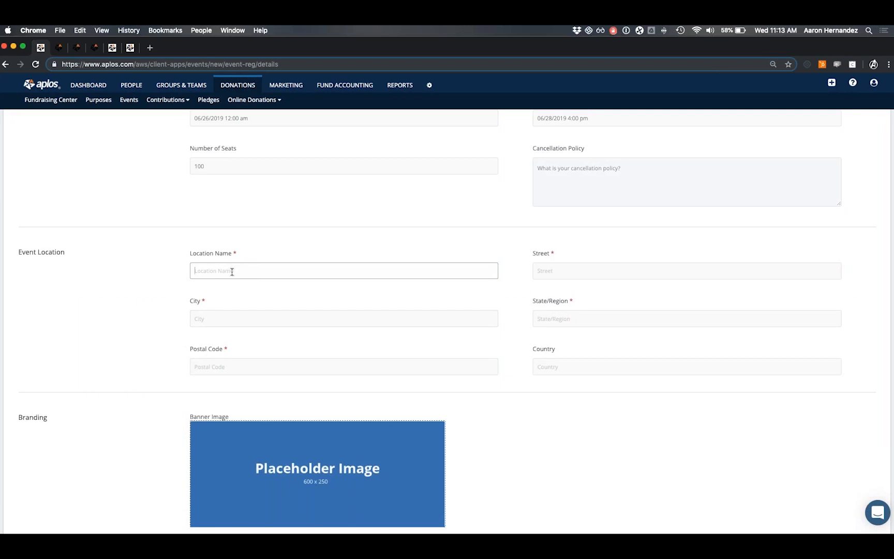
type("Test Location")
key("Tab")
Enter the address 123 Main Street, Anywhere, CA 12345, USA.
type("123 Mai")
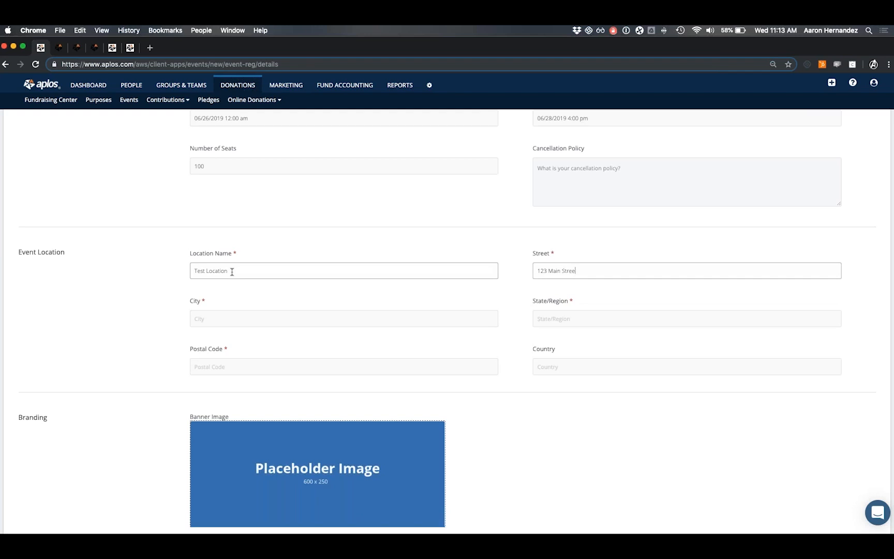
key("Tab")
type("Anywhere")
key("Tab")
type("CA")
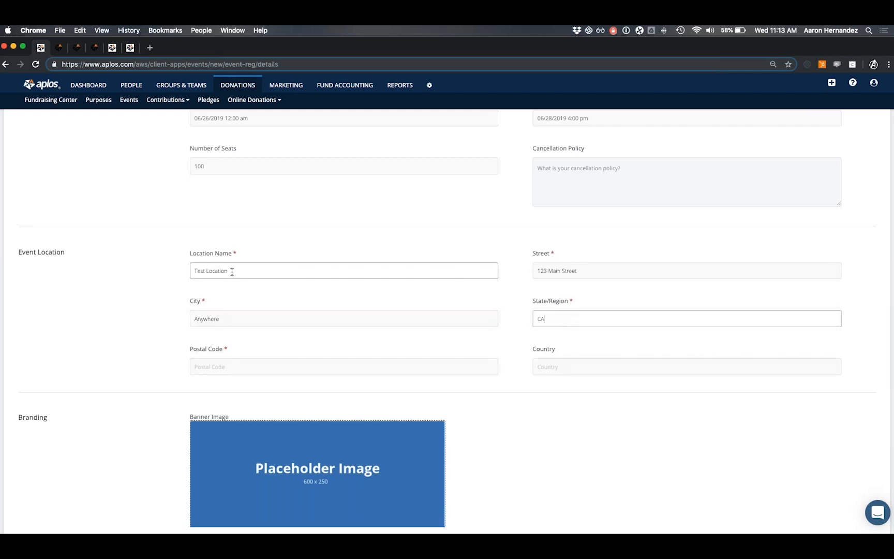
key("Tab")
type("1234")
key("Tab")
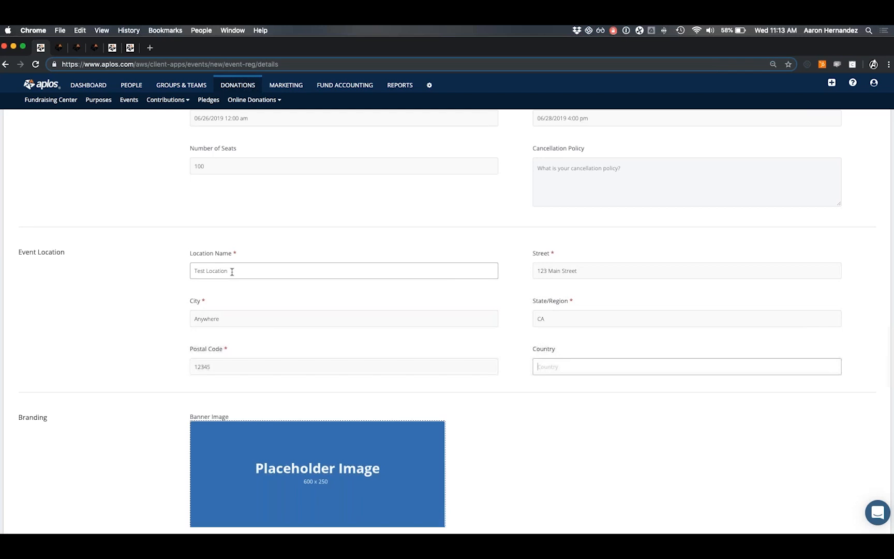
type("USA")
scroll(207, 310, "down", 3)
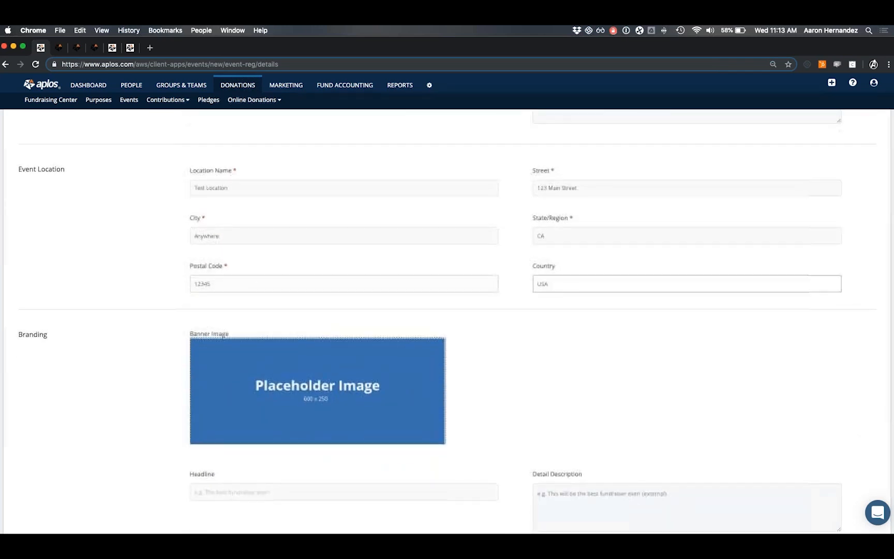
scroll(223, 335, "down", 2)
scroll(247, 335, "down", 1)
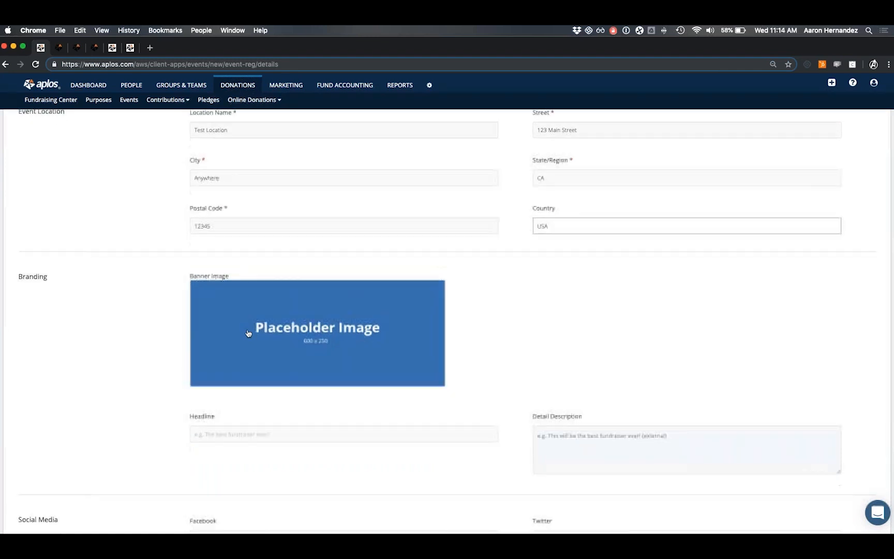
scroll(250, 332, "down", 2)
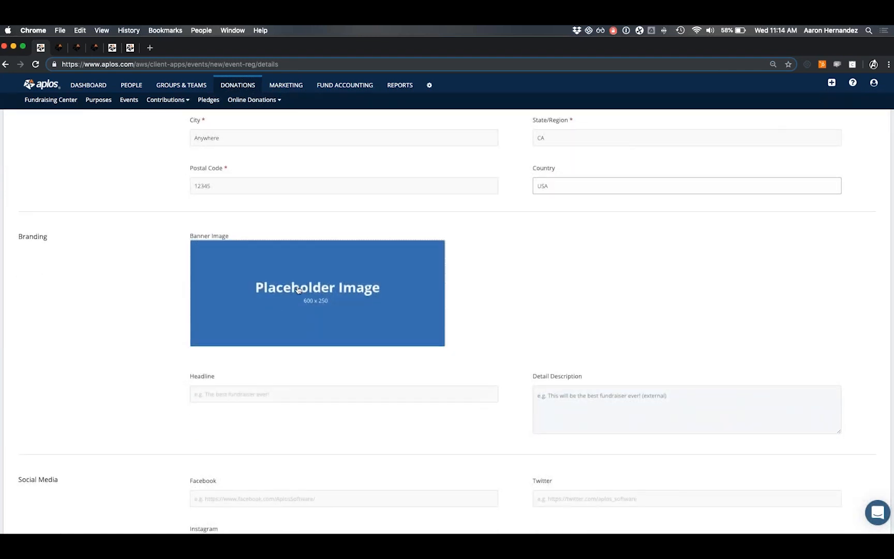
Pick the pup3.jpg puppy photo from the Filebox and apply it as the banner.
left_click(299, 290)
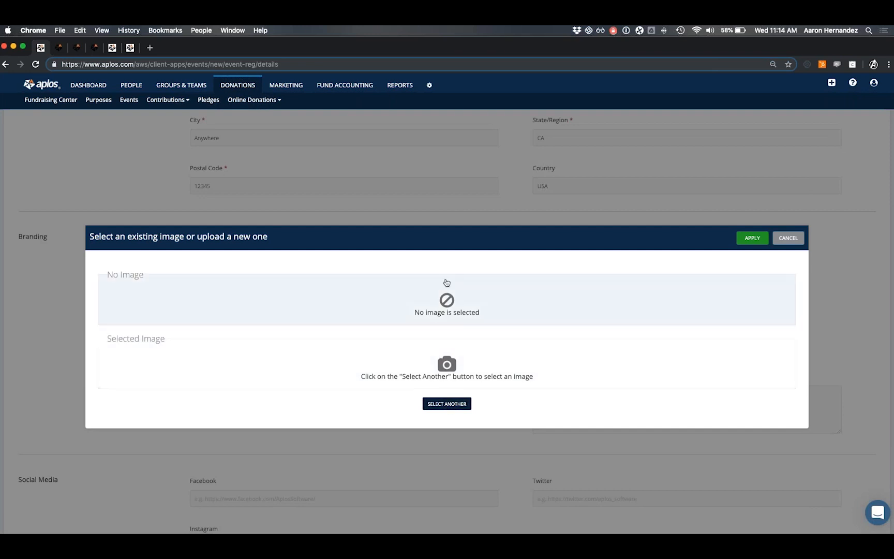
left_click(444, 404)
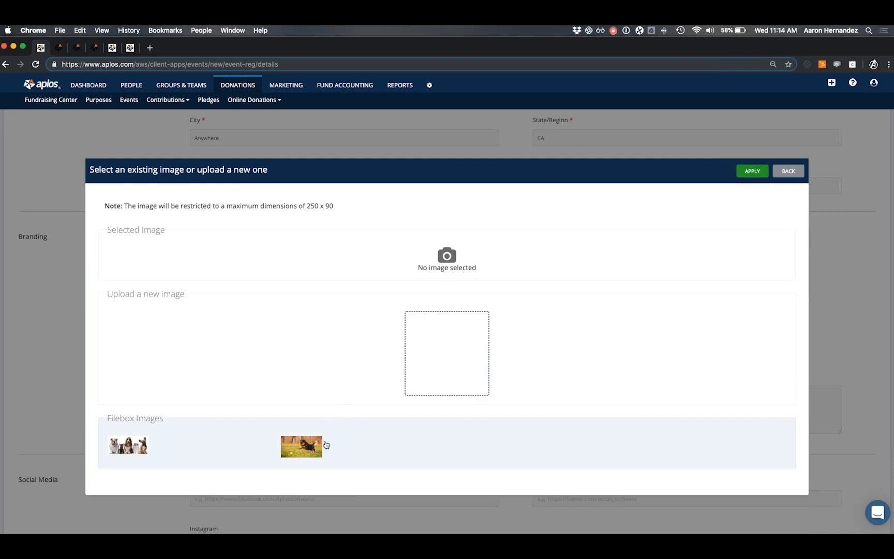
left_click(298, 448)
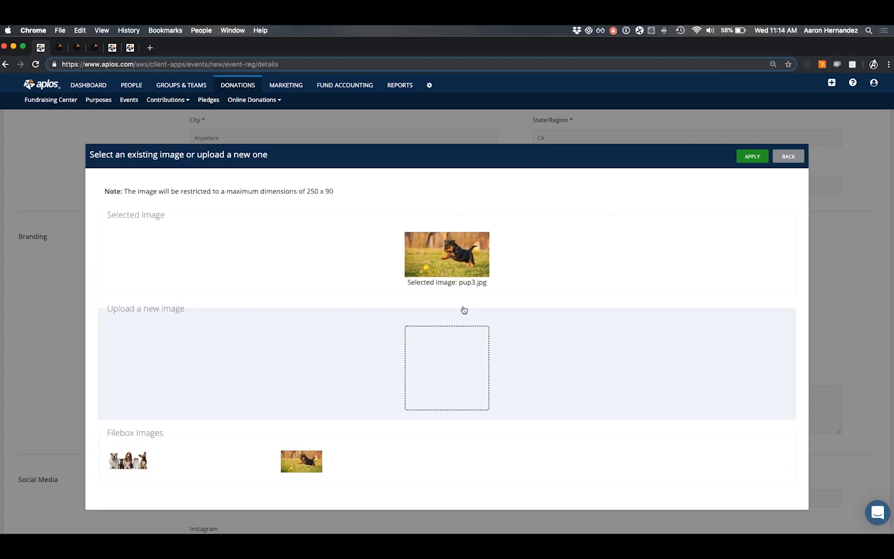
left_click(751, 156)
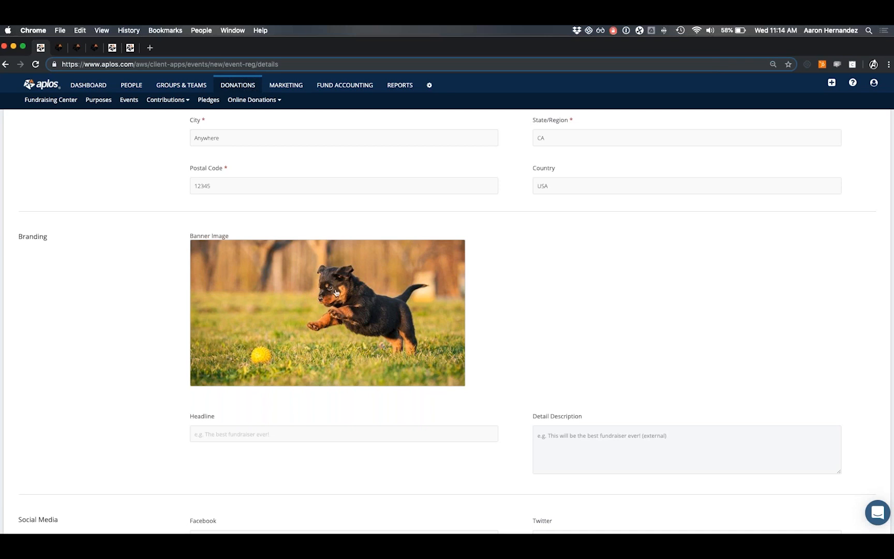
Enter the event headline 'Wildly Fun Summer Festival'.
scroll(327, 322, "down", 2)
left_click(234, 388)
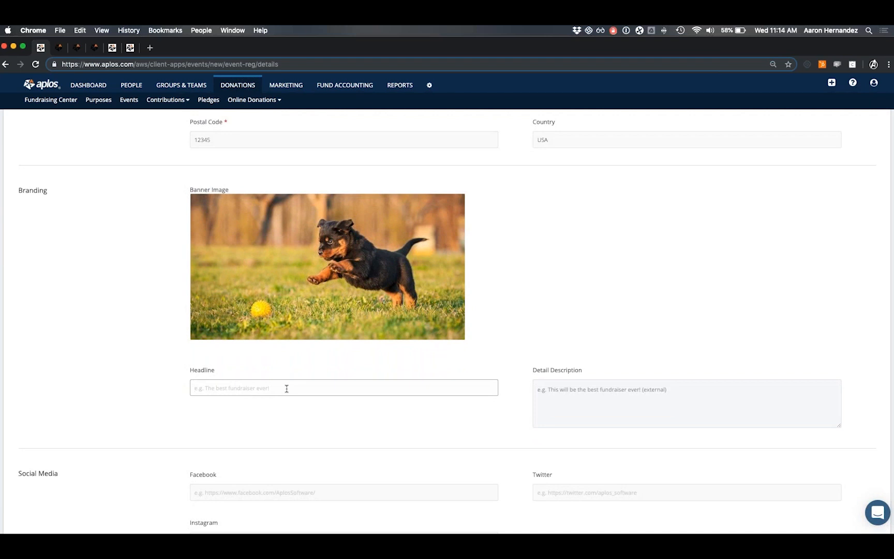
type("Wildly Fun Summer Festival")
left_click(639, 425)
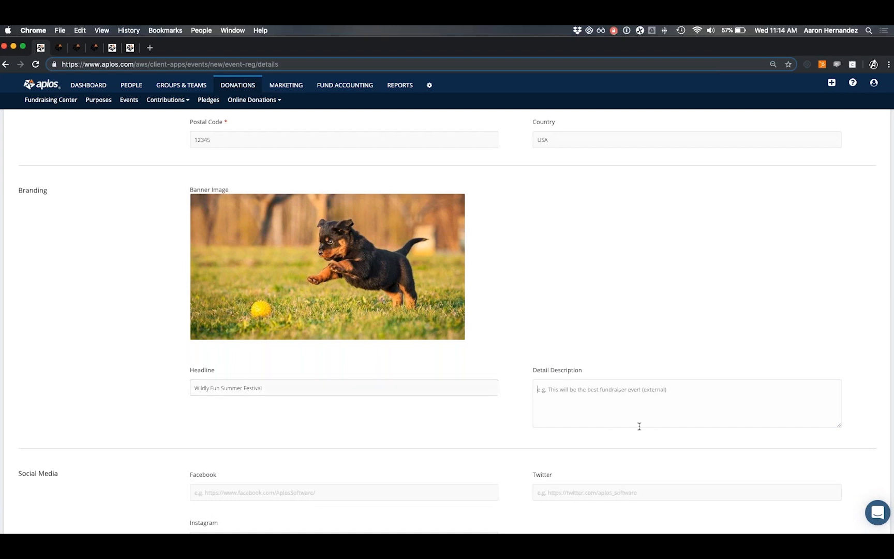
Leave the Facebook, Instagram and Twitter links blank and save, continuing to Tickets.
scroll(572, 389, "down", 1)
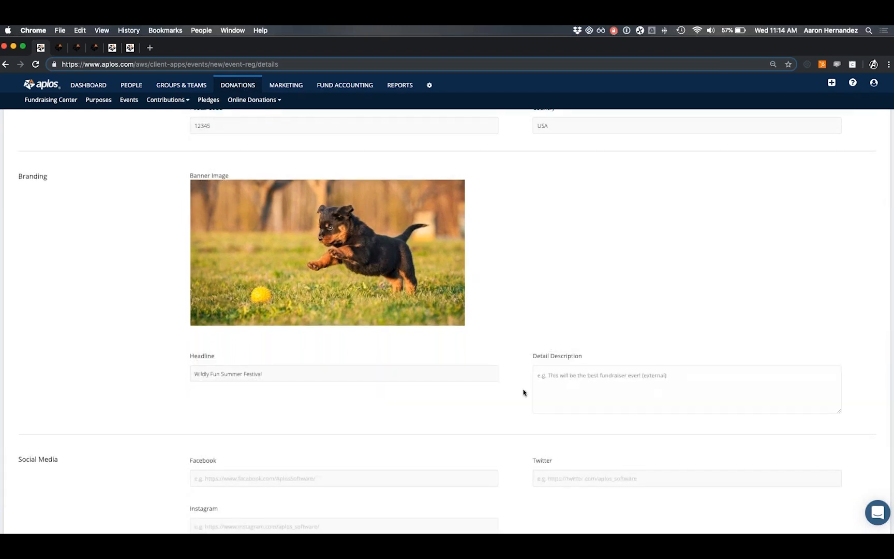
scroll(570, 380, "down", 5)
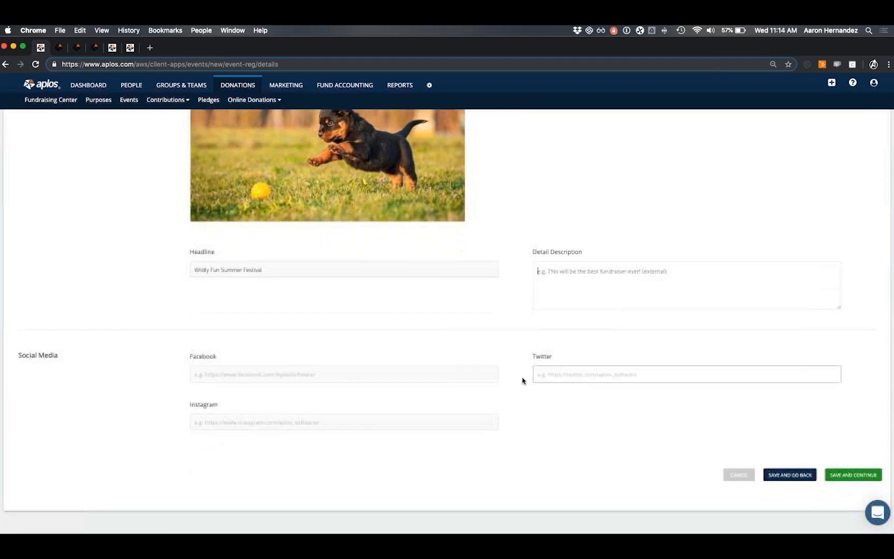
left_click_drag(18, 355, 77, 359)
left_click(85, 363)
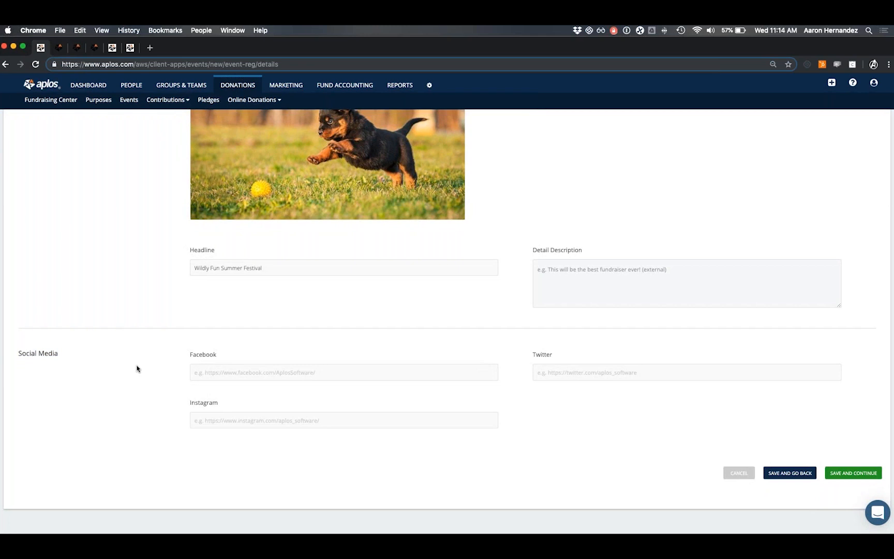
left_click(245, 377)
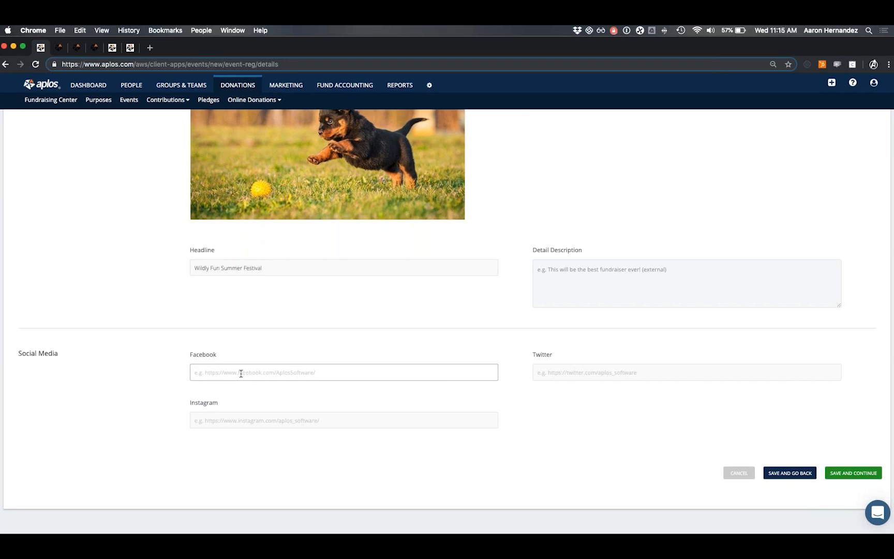
left_click(238, 417)
left_click(552, 375)
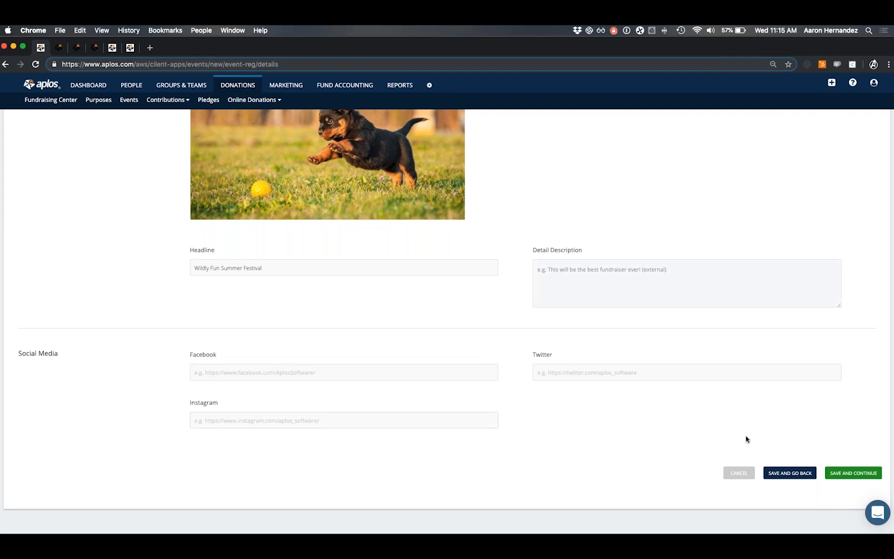
left_click(846, 480)
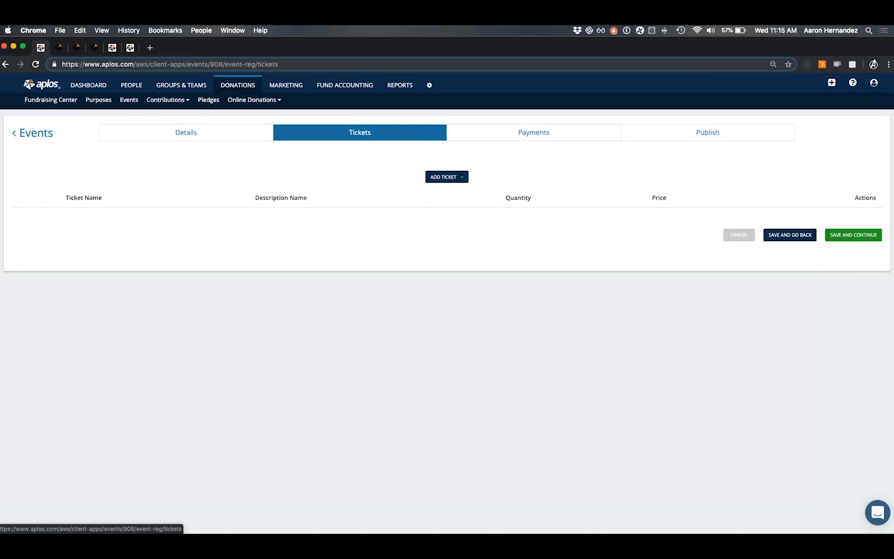
Add a new Free ticket from the ADD TICKET menu.
left_click(462, 179)
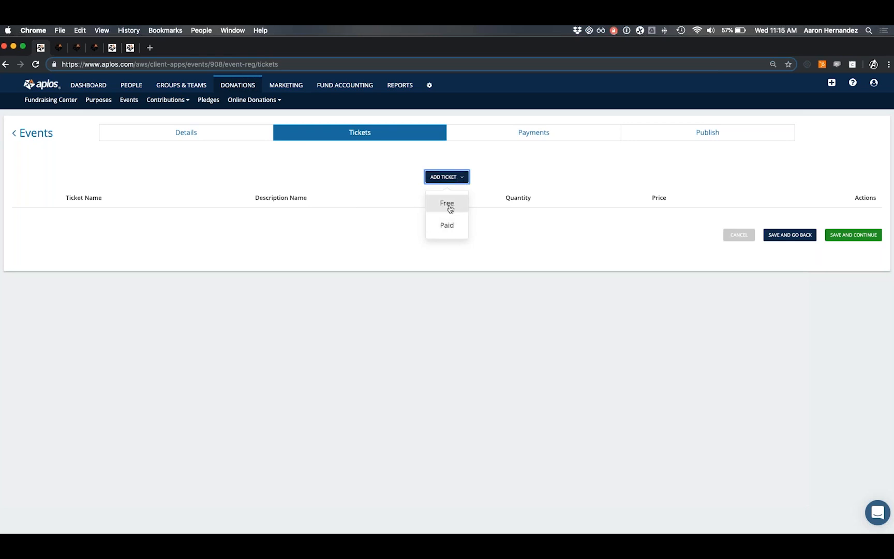
left_click(449, 206)
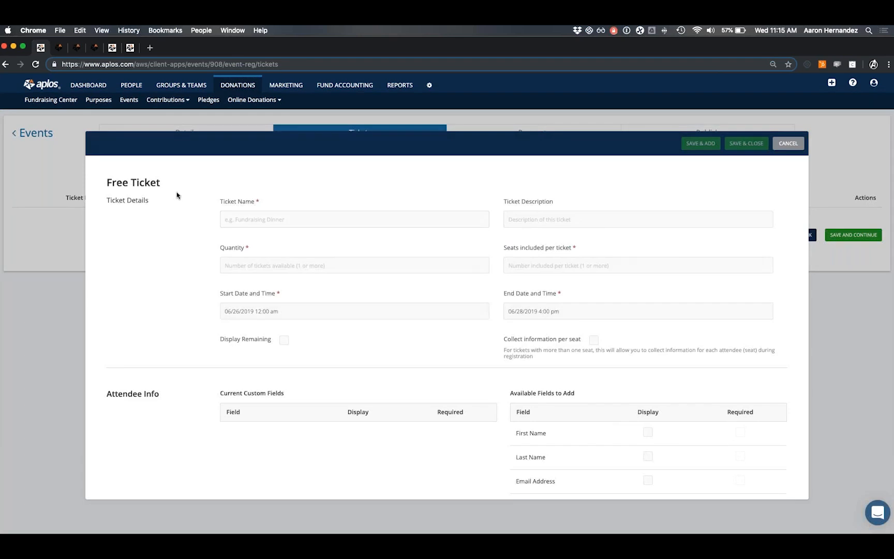
Name the ticket 'Free Admission' with quantity 50 and 1 seat per ticket.
left_click_drag(106, 201, 163, 204)
left_click(245, 214)
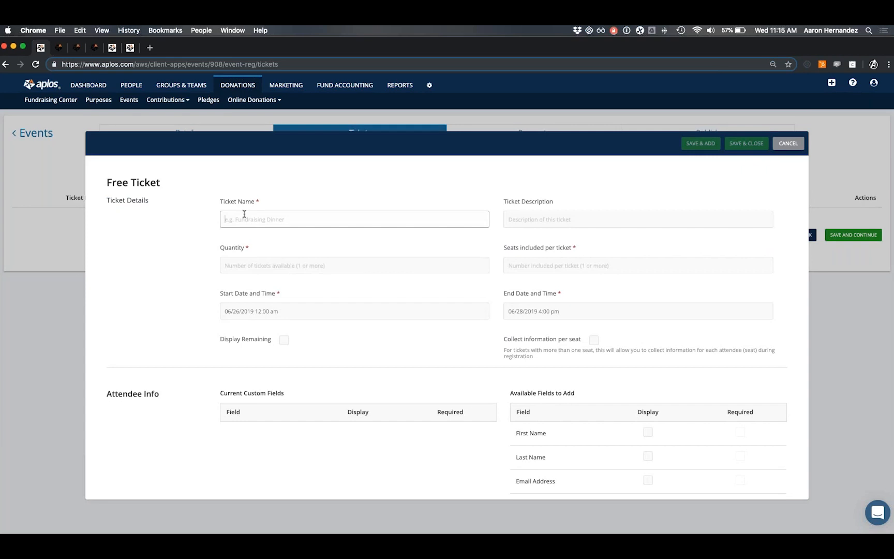
type("Free Admission")
key("Tab")
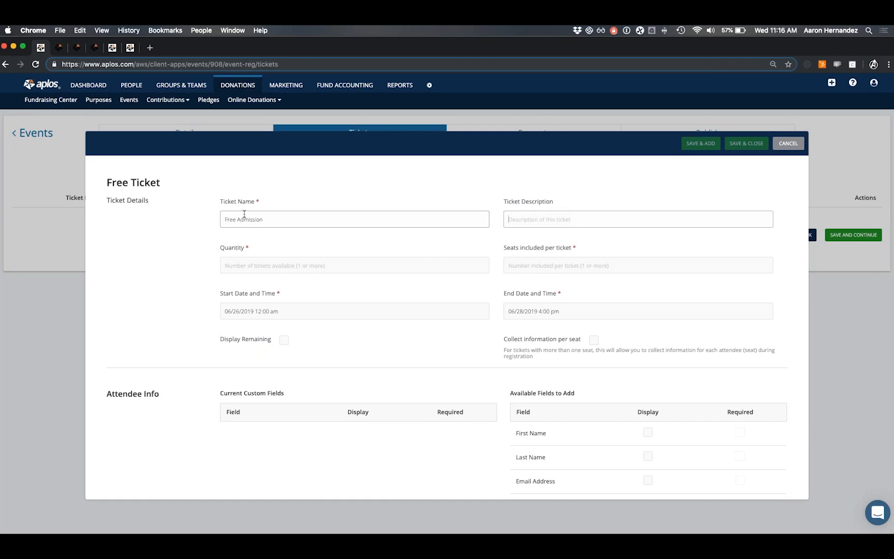
key("Tab")
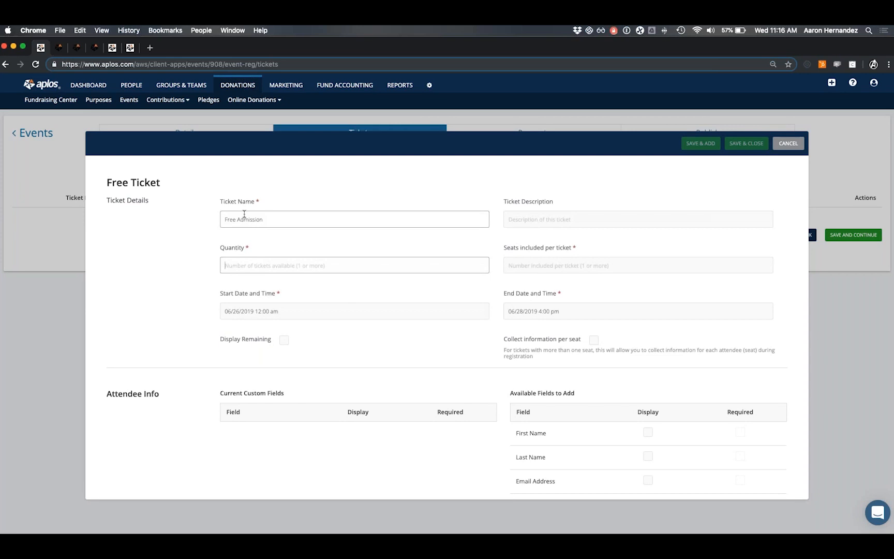
type("50")
key("Tab")
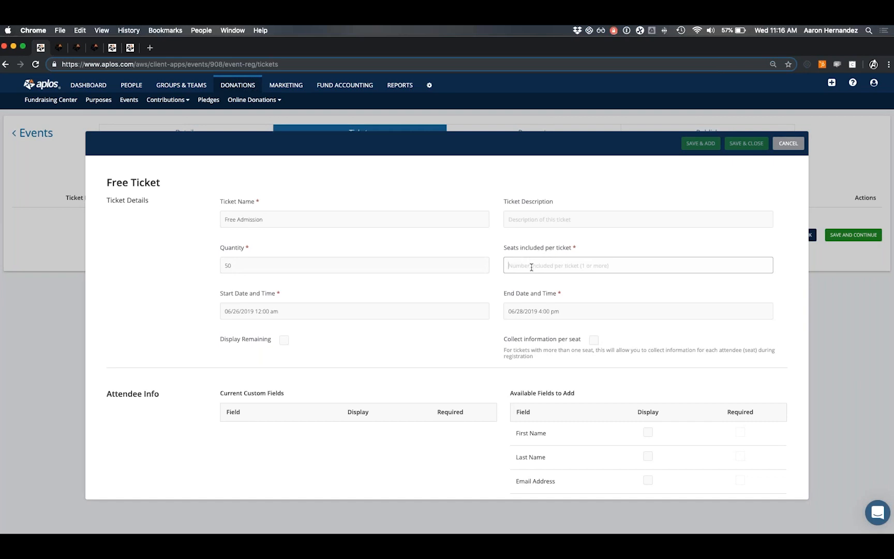
left_click(531, 267)
type("1")
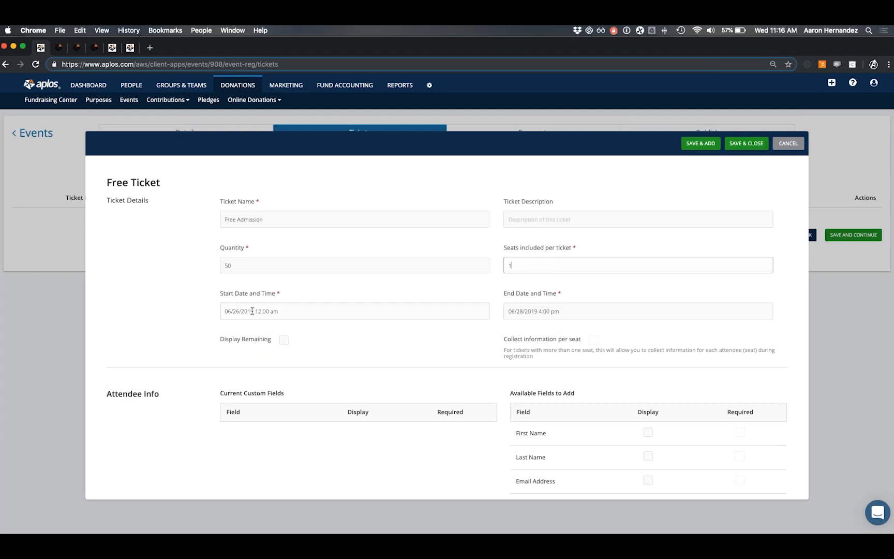
Set the ticket end date to June 27, 2019 and display remaining tickets.
left_click(252, 311)
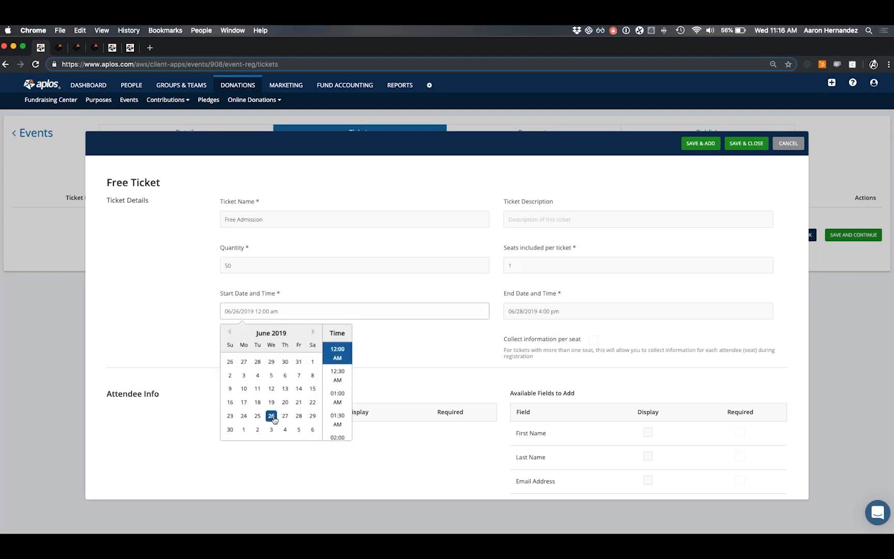
left_click(545, 311)
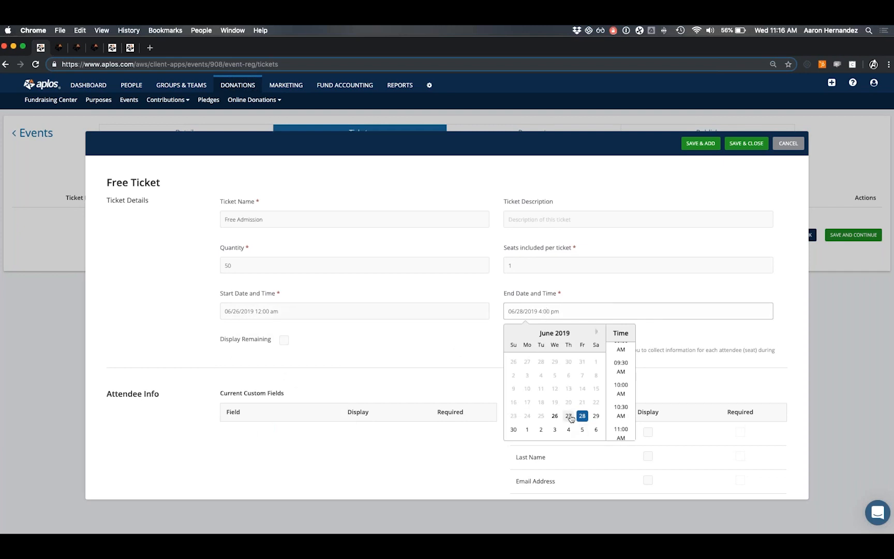
left_click(567, 417)
left_click(405, 338)
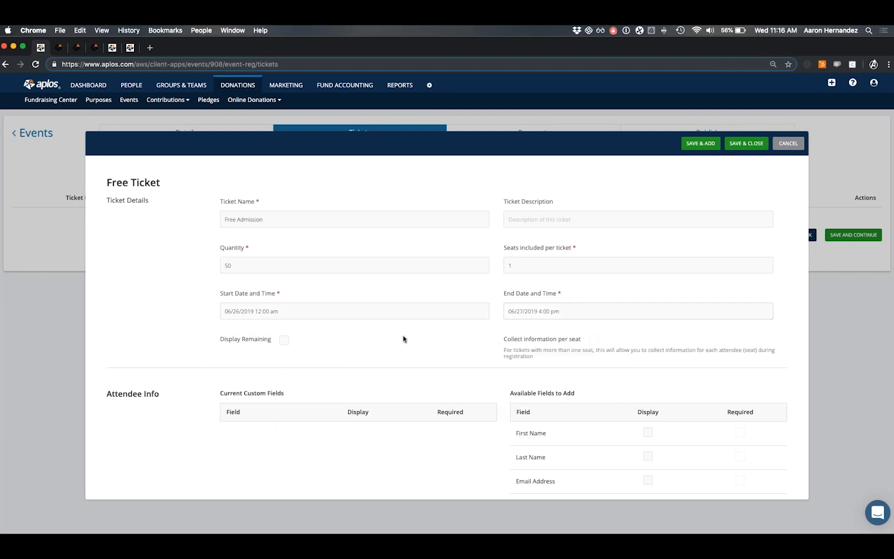
scroll(414, 321, "down", 1)
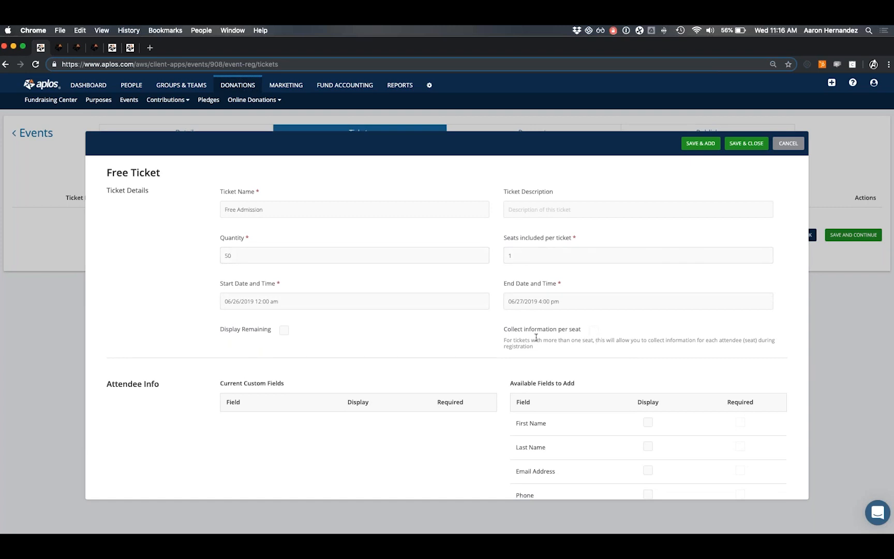
left_click_drag(507, 332, 584, 332)
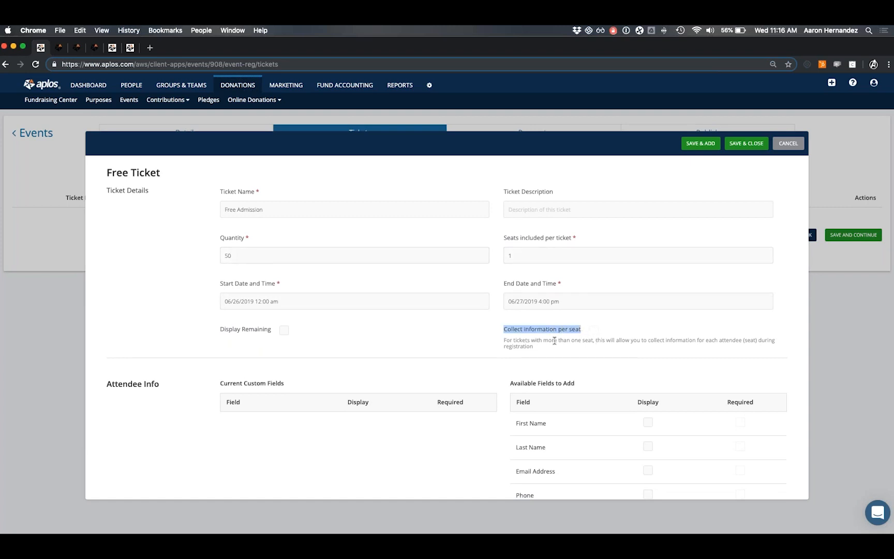
left_click(554, 341)
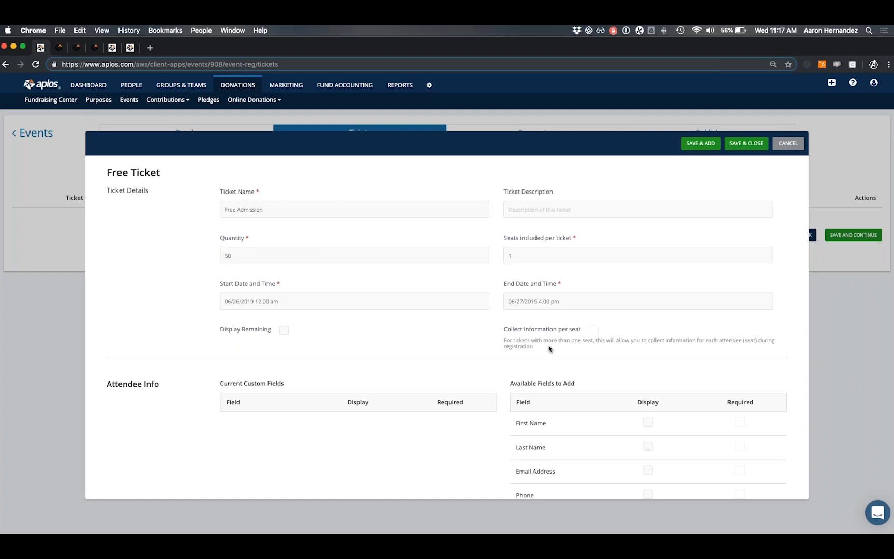
left_click(513, 257)
left_click(543, 329)
left_click(284, 333)
Display First Name, Last Name, Email Address and Phone on the attendee form.
scroll(422, 316, "down", 1)
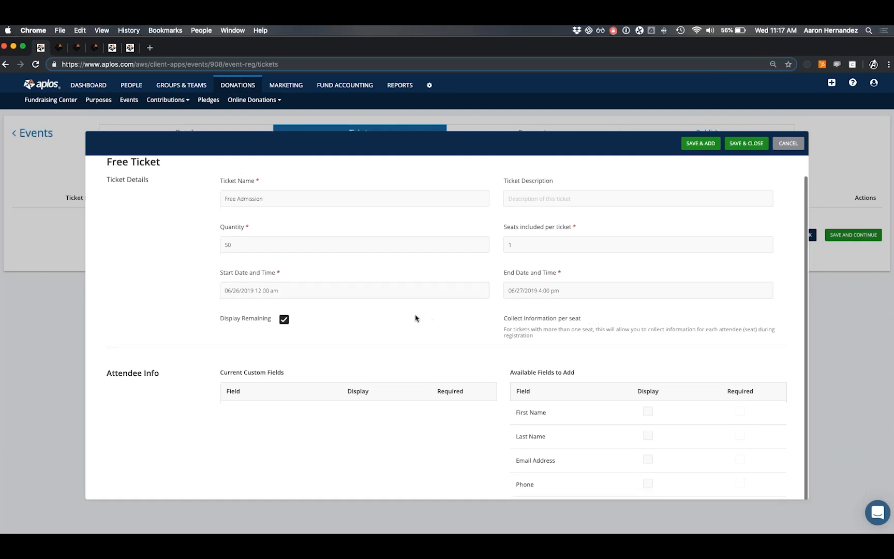
left_click_drag(106, 372, 170, 373)
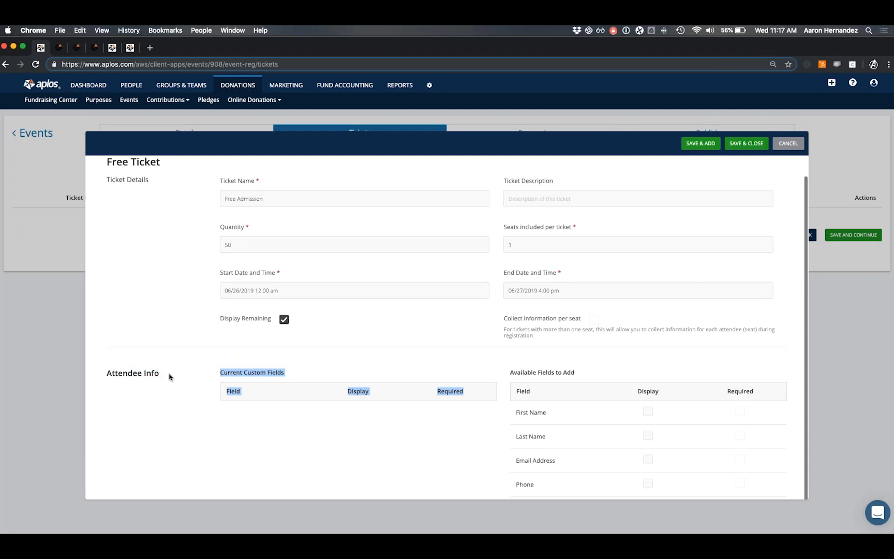
left_click(170, 377)
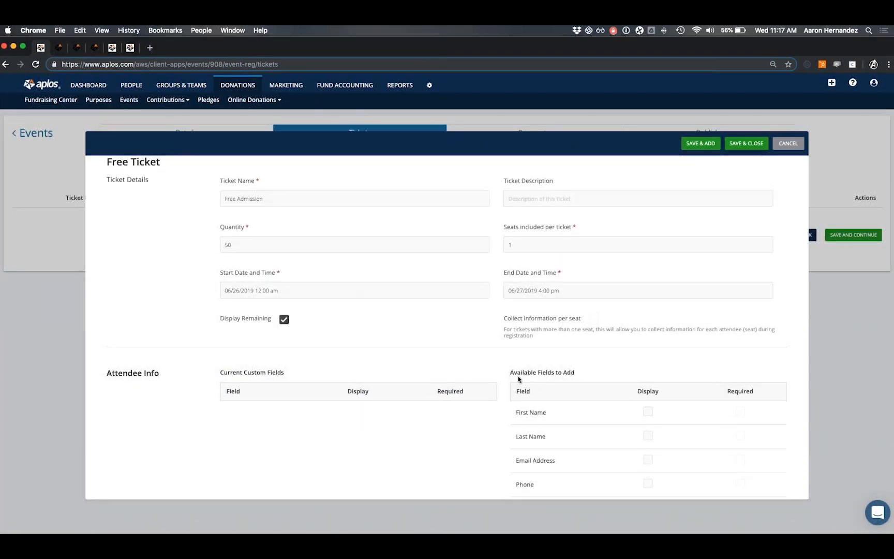
left_click_drag(509, 372, 590, 375)
left_click(590, 375)
left_click(648, 413)
left_click(647, 436)
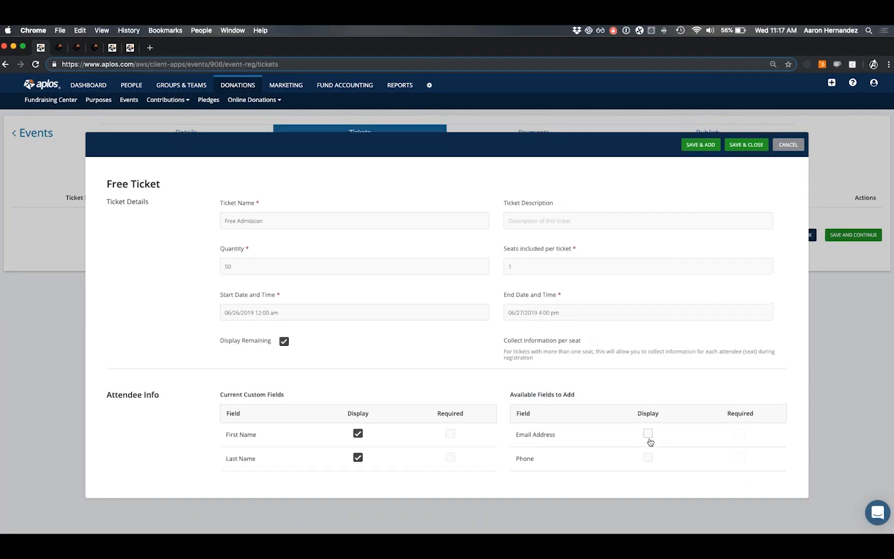
left_click(649, 433)
left_click(648, 433)
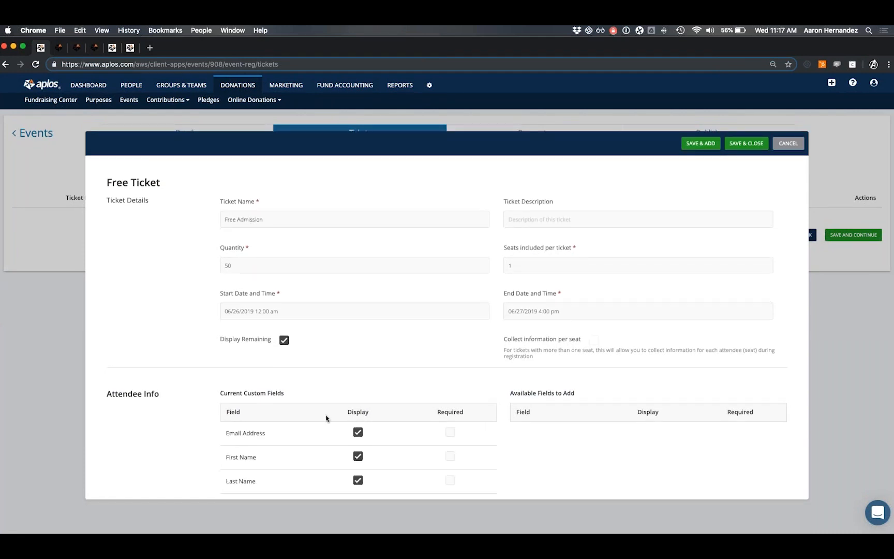
Make Email Address, First Name and Last Name required, leaving Phone optional.
scroll(333, 417, "down", 1)
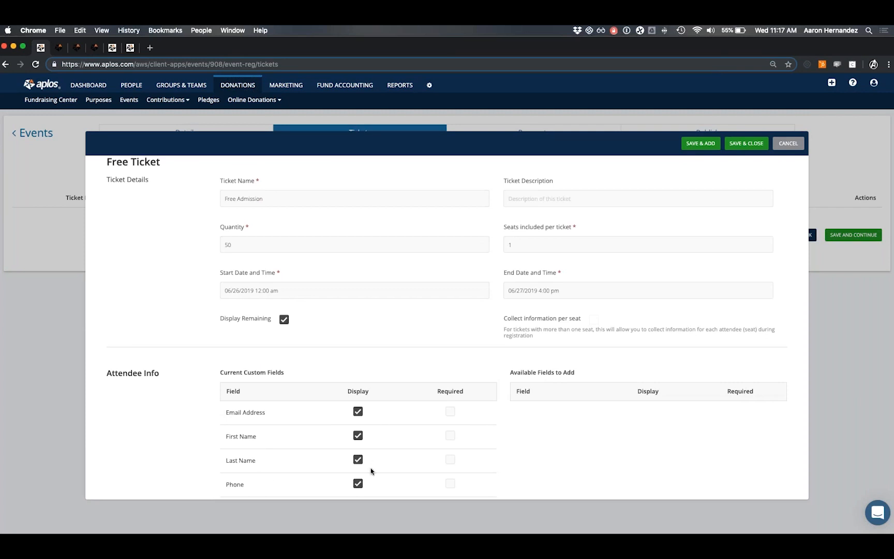
left_click(450, 411)
left_click(450, 436)
left_click(450, 460)
left_click(451, 483)
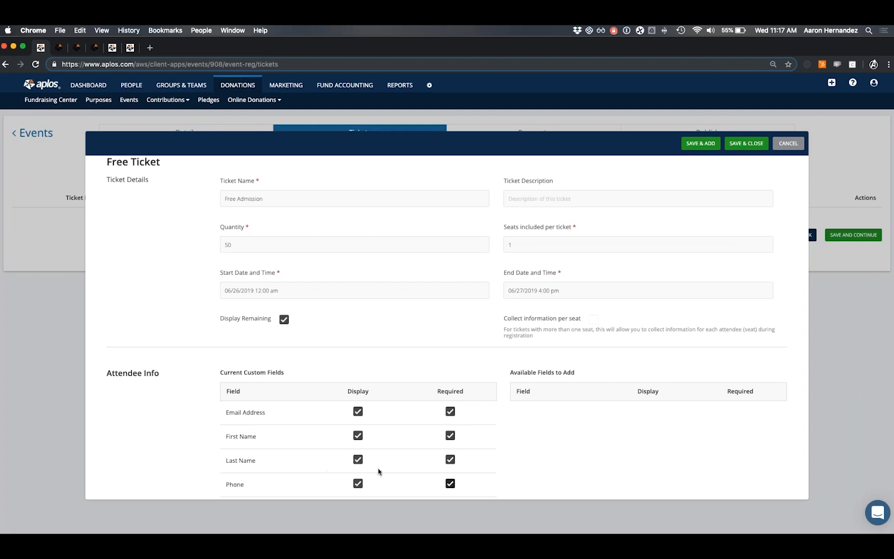
left_click(449, 487)
scroll(467, 422, "up", 1)
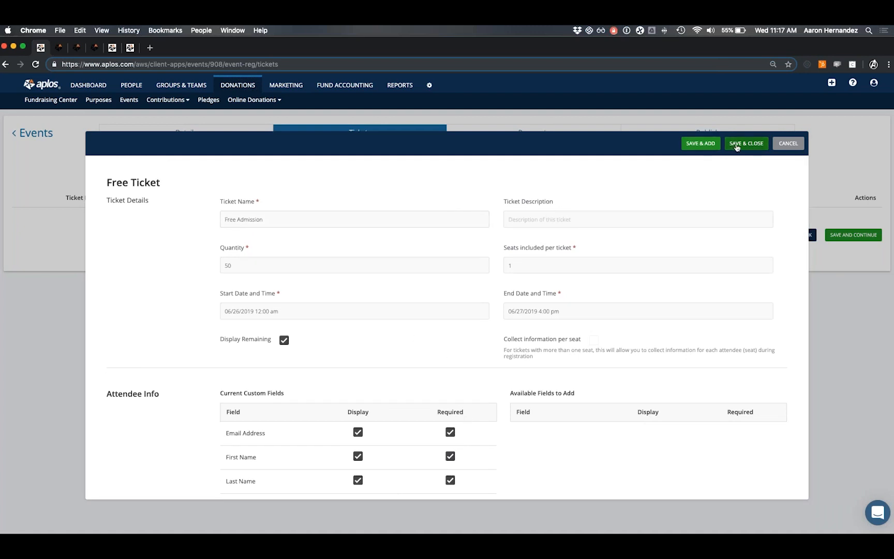
Save the Free Admission ticket and start a new paid ticket.
left_click(737, 146)
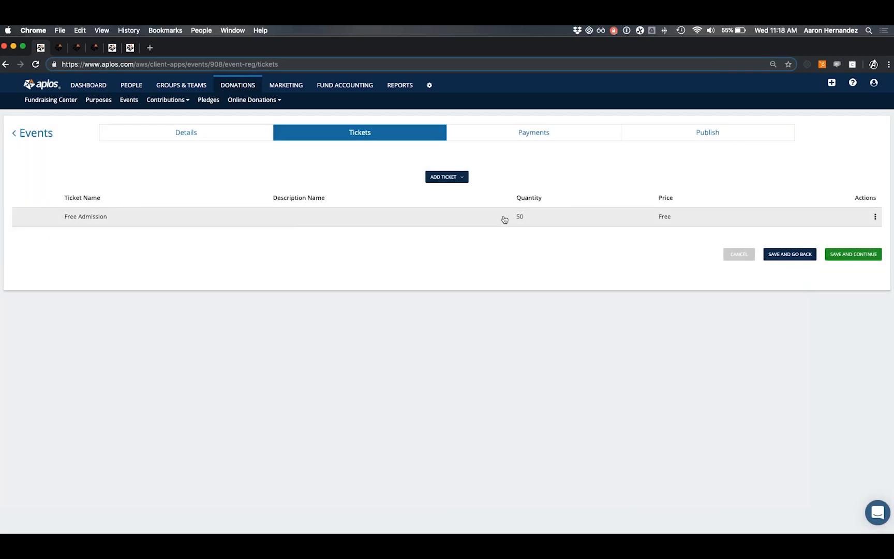
left_click(454, 177)
left_click(448, 227)
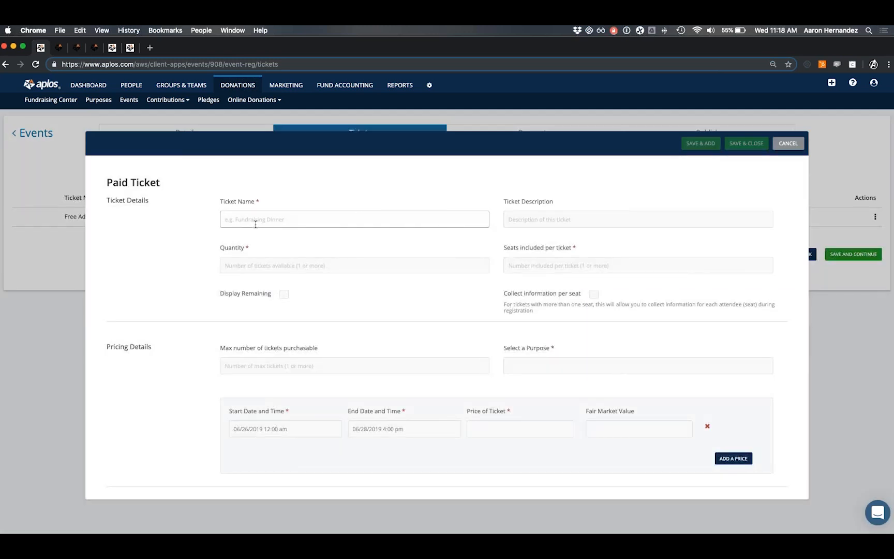
Cap the paid ticket at 1 per purchase and bring up the purpose list.
scroll(183, 231, "down", 2)
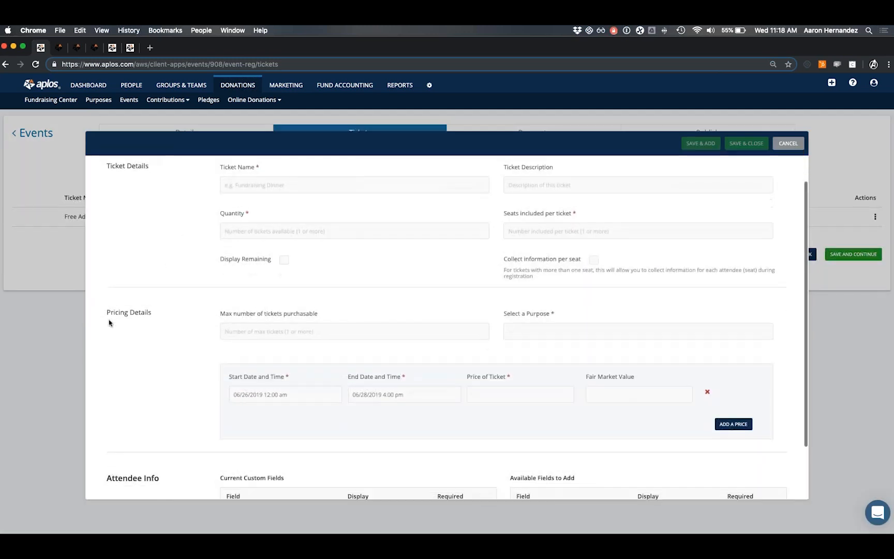
left_click_drag(106, 313, 158, 315)
left_click(162, 316)
scroll(168, 316, "down", 3)
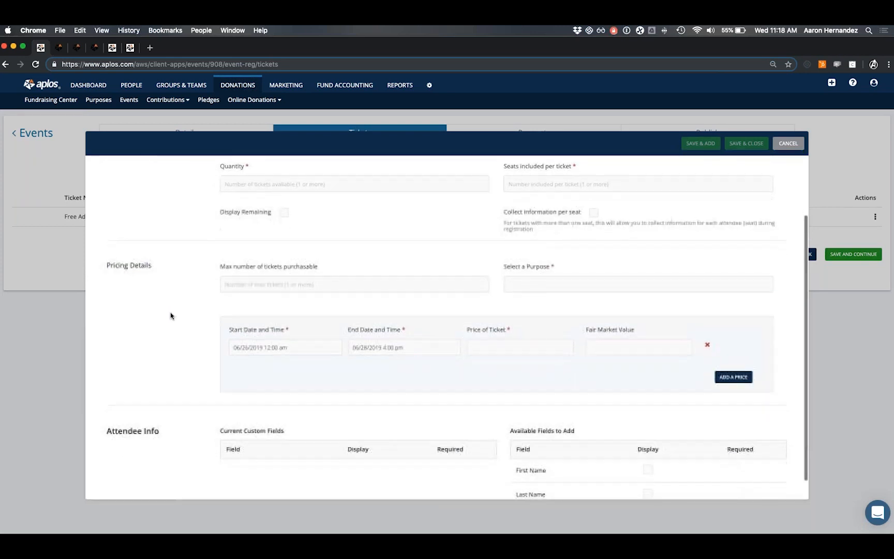
left_click(258, 281)
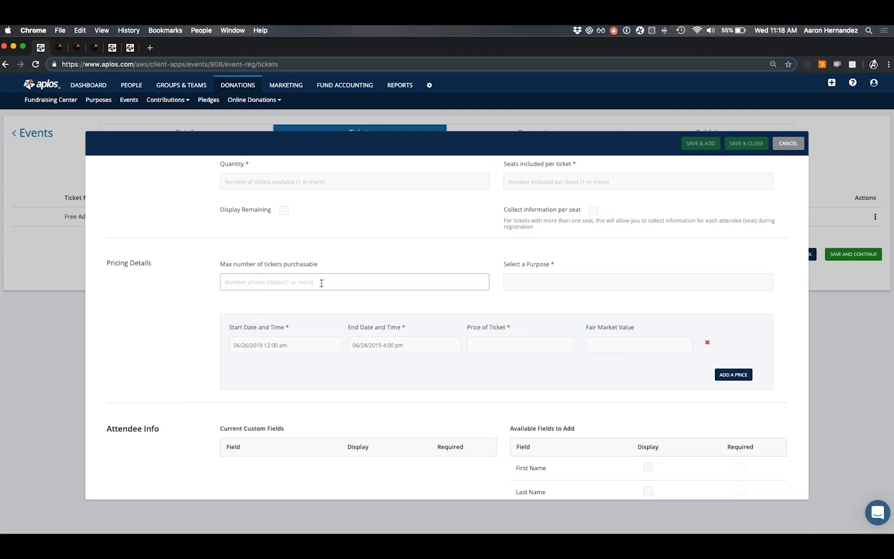
type("1")
left_click(563, 282)
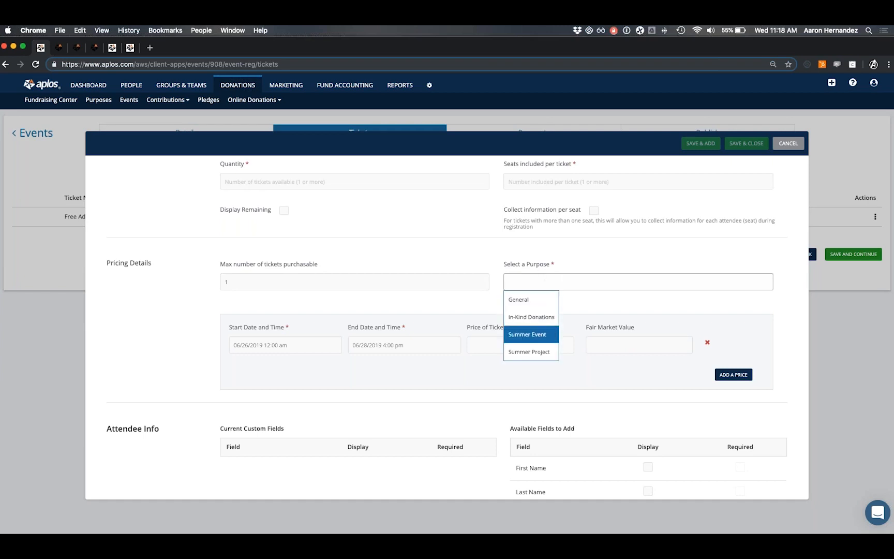
Assign the paid ticket to the Summer Event purpose instead of Summer Project.
left_click(530, 351)
triple_click(560, 285)
key("BackSpace")
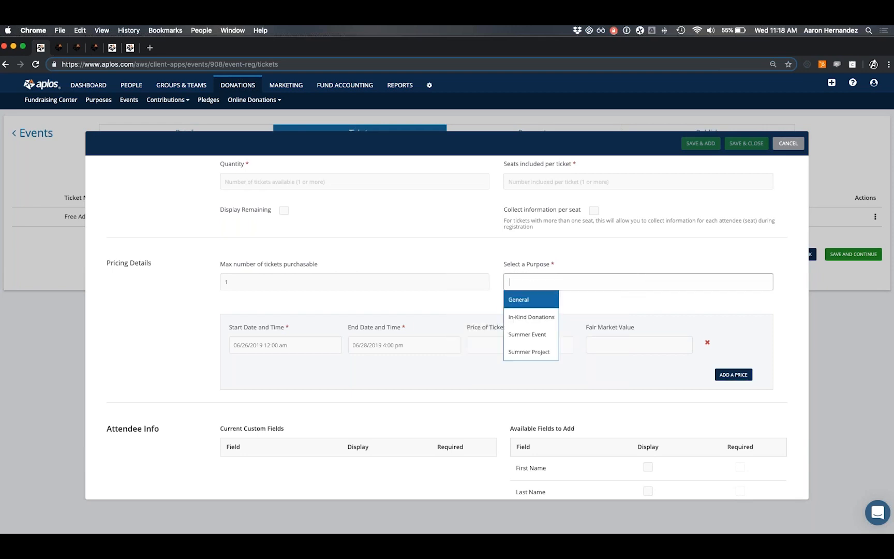
left_click(540, 334)
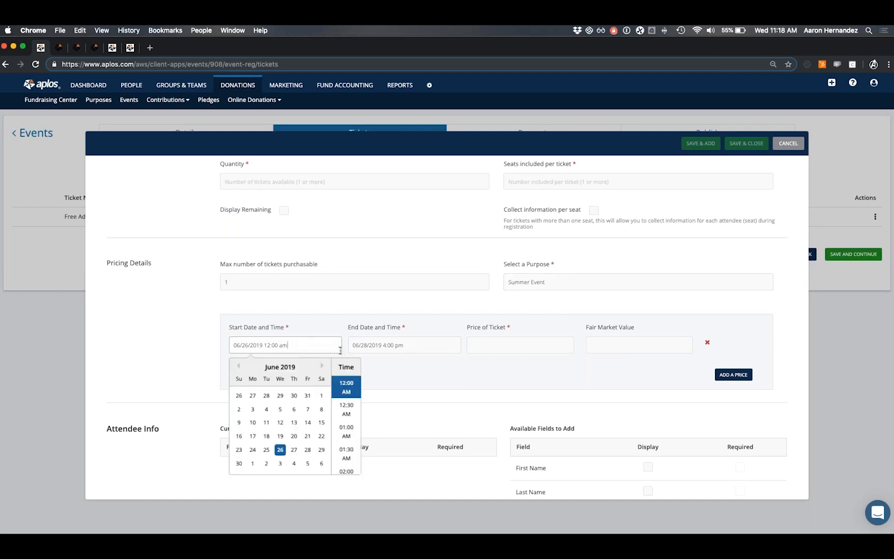
left_click(376, 345)
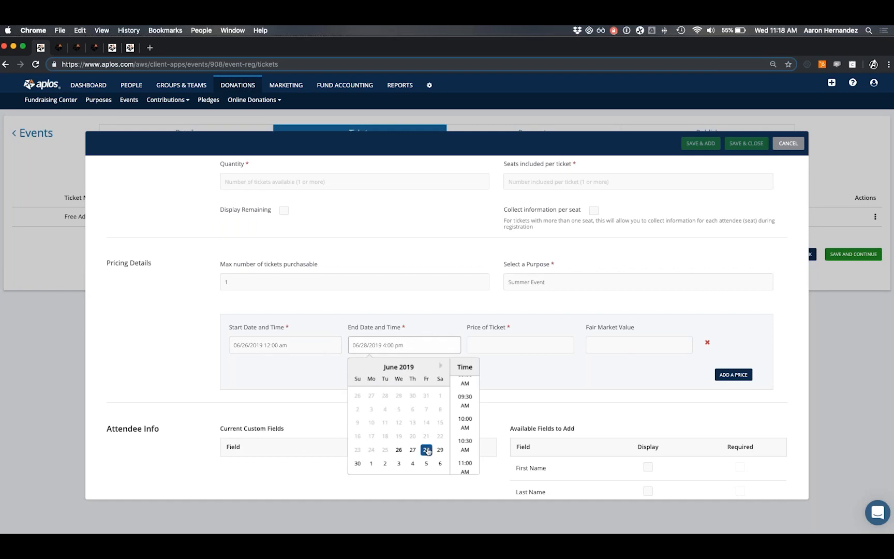
left_click(342, 371)
Price the ticket at 50 with a fair market value of 10.
left_click(497, 345)
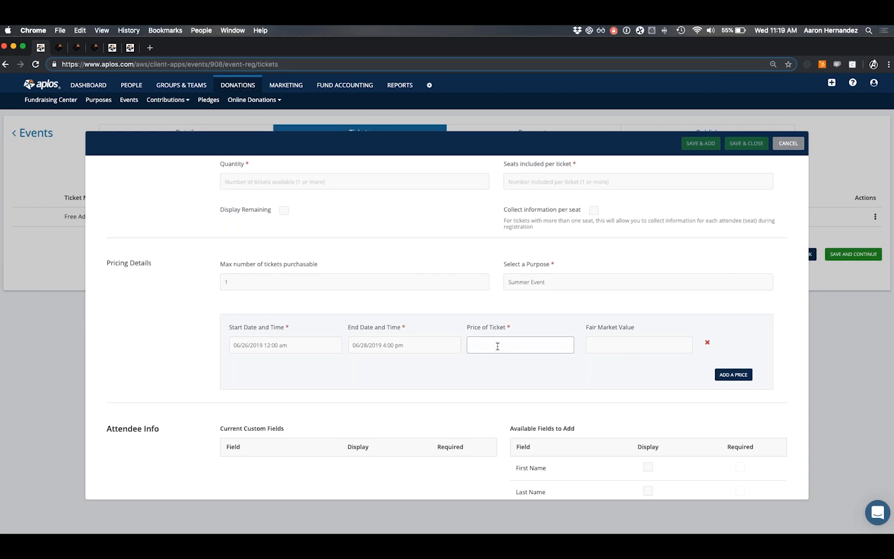
type("50")
left_click(623, 347)
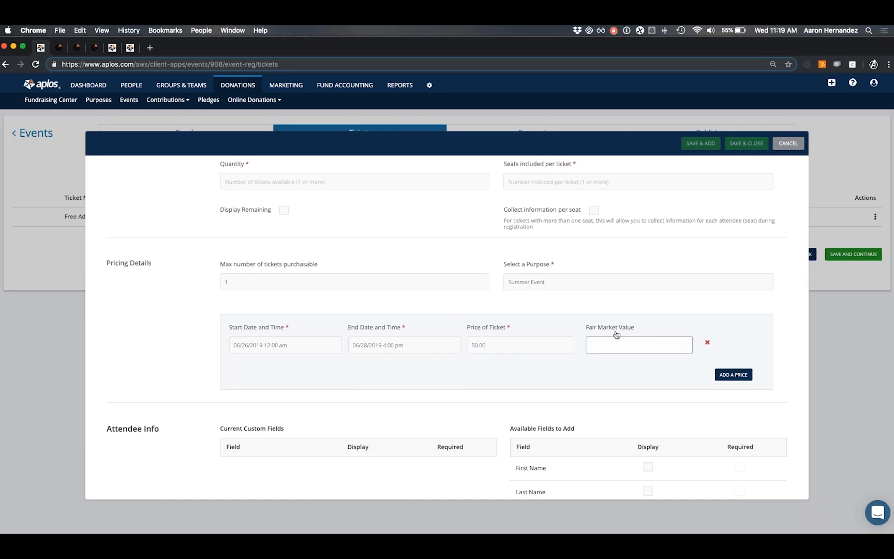
type("10")
left_click(505, 346)
Replace the fair market value of 10 with 50.00 and review the pricing details.
left_click(618, 346)
double_click(605, 347)
key("BackSpace")
type("50")
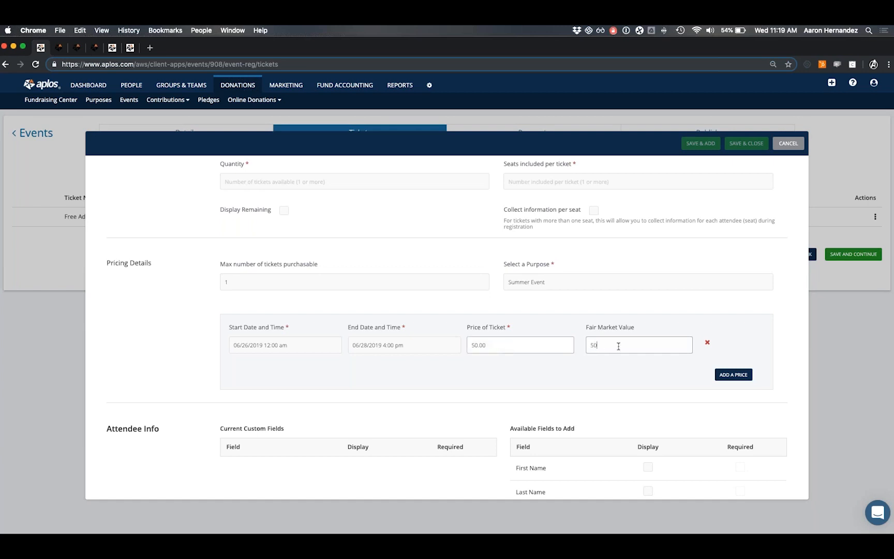
left_click(601, 363)
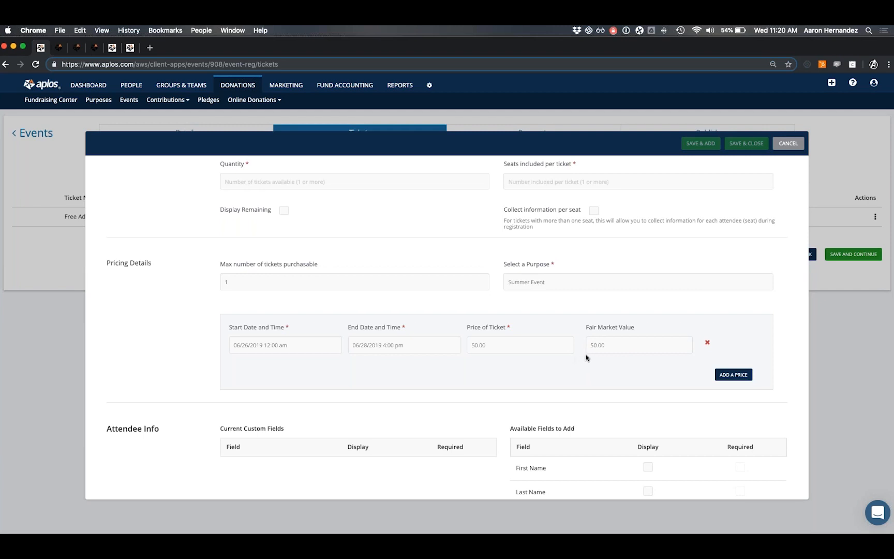
scroll(585, 357, "down", 1)
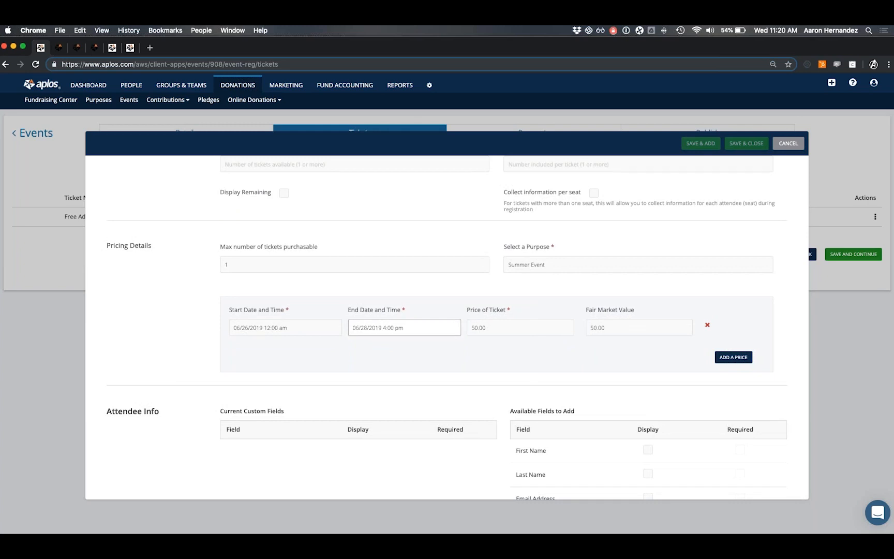
left_click(785, 378)
left_click(734, 359)
scroll(348, 354, "down", 2)
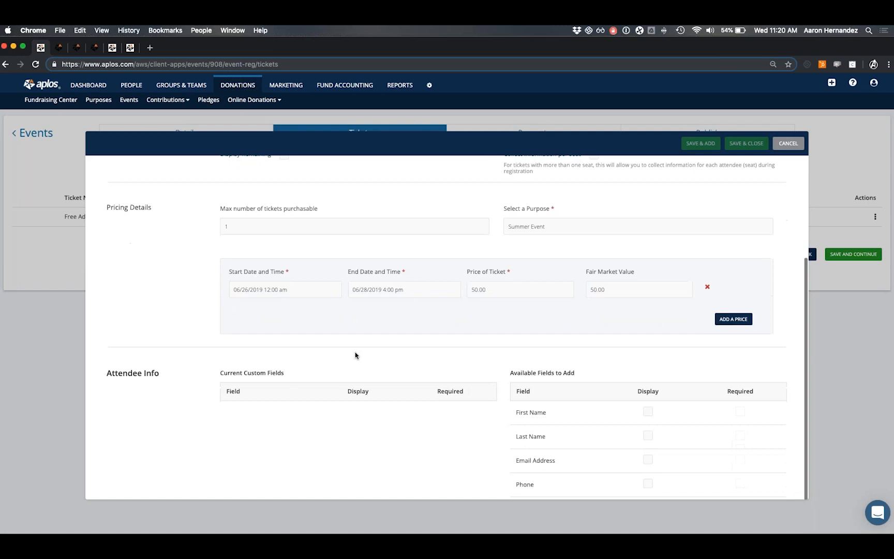
scroll(385, 365, "up", 4)
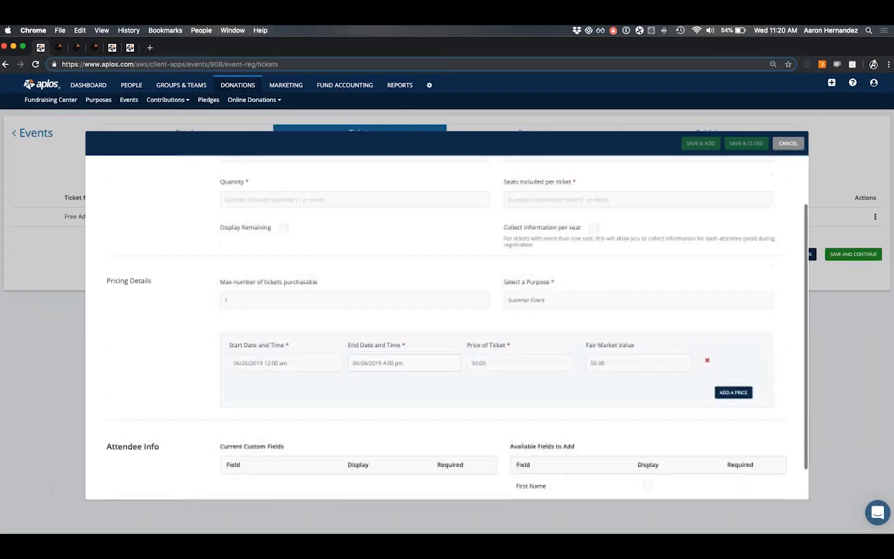
Discard the paid ticket, keeping only Free Admission, and save the tickets.
left_click(788, 143)
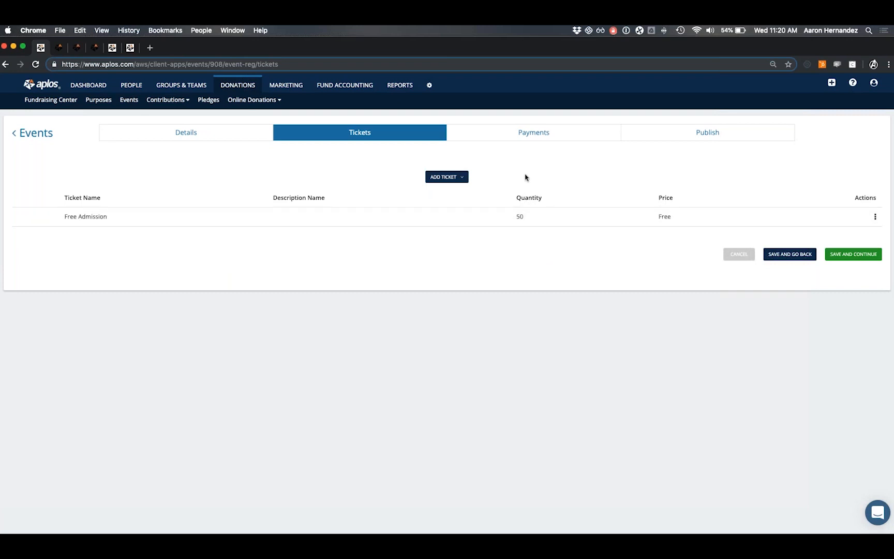
left_click(860, 255)
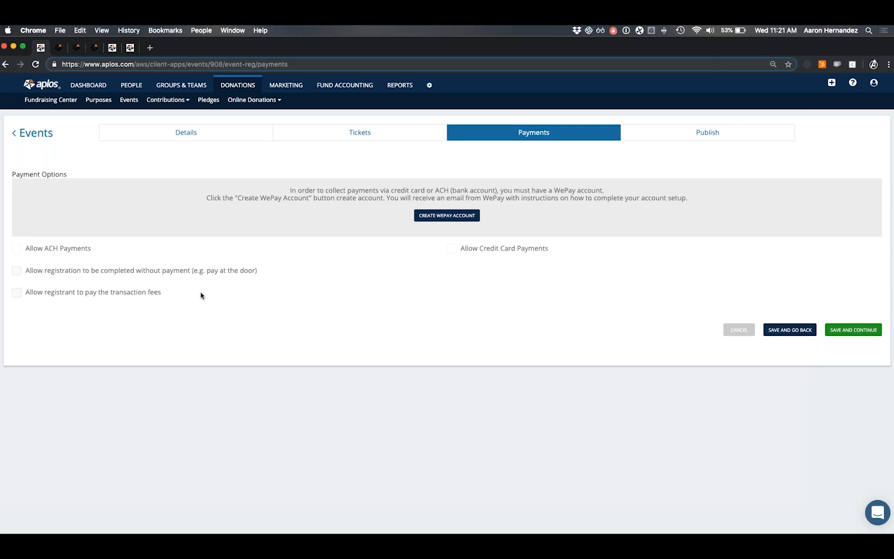
Publish the event for public registration and open its public page.
left_click(689, 136)
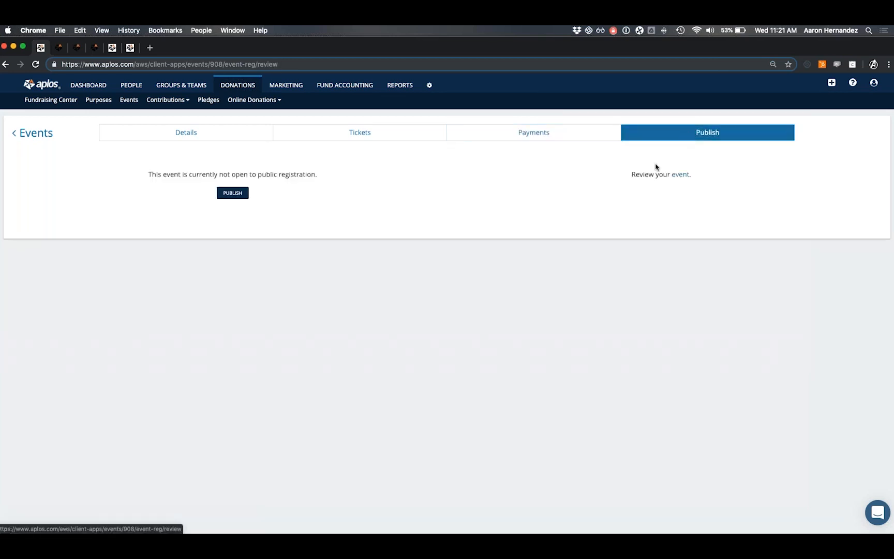
left_click(233, 193)
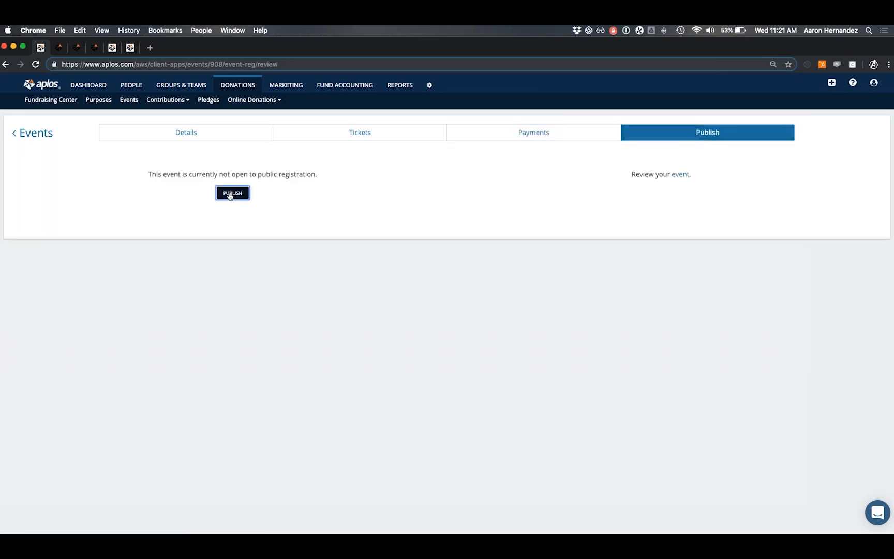
left_click(680, 175)
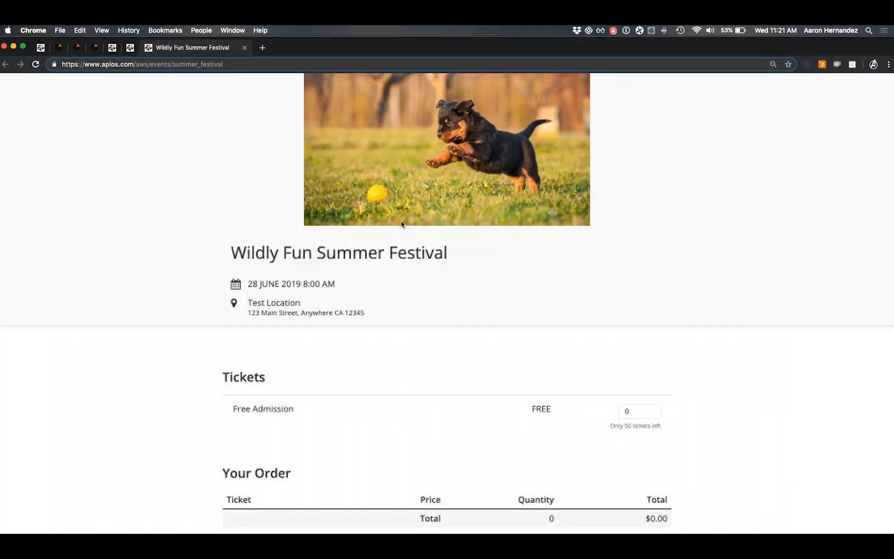
Choose 4 Free Admission tickets on the Wildly Fun Summer Festival page.
scroll(268, 235, "down", 1)
triple_click(267, 235)
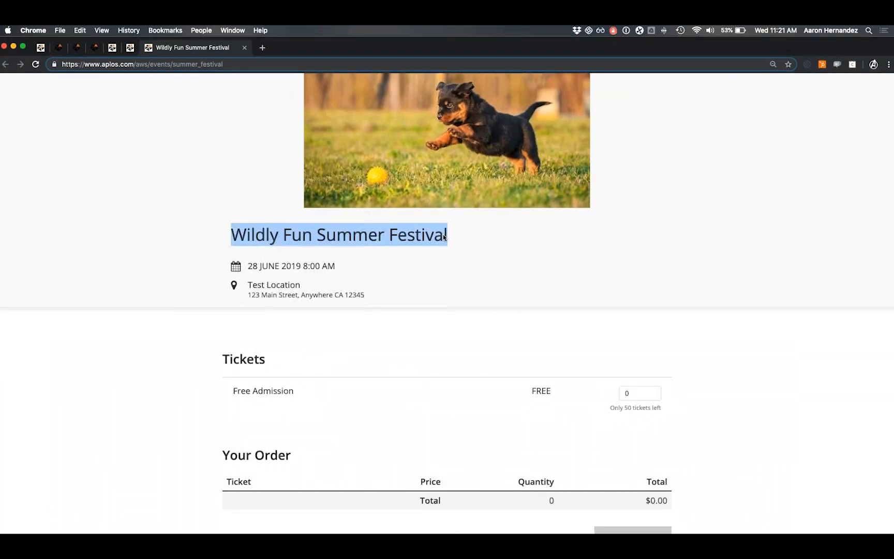
scroll(289, 279, "down", 2)
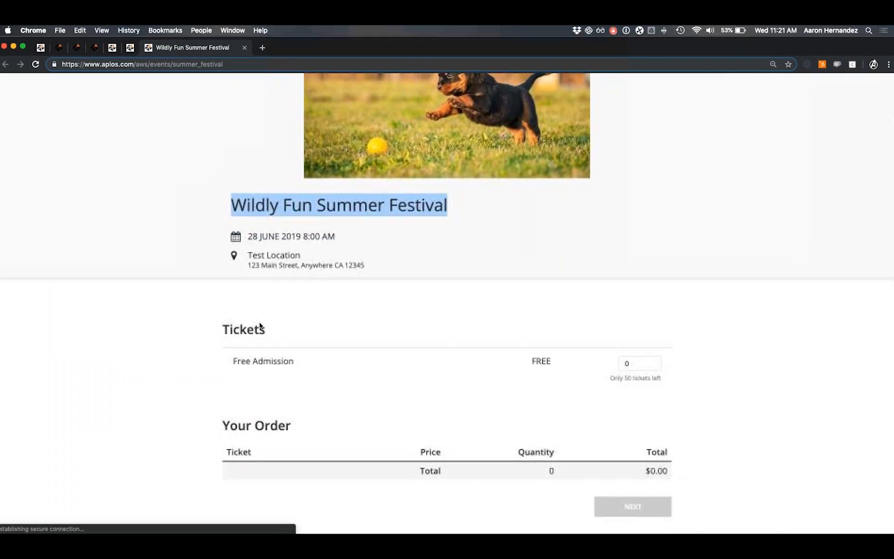
left_click(656, 367)
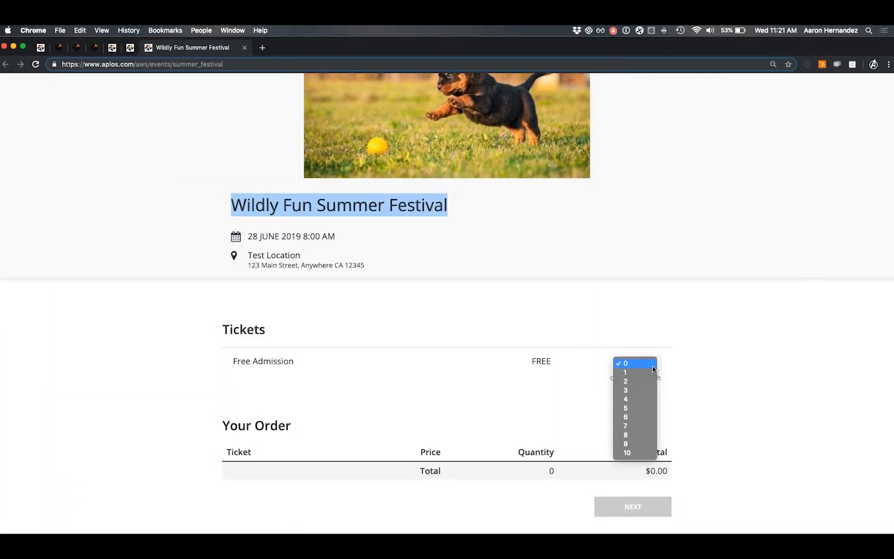
left_click(579, 373)
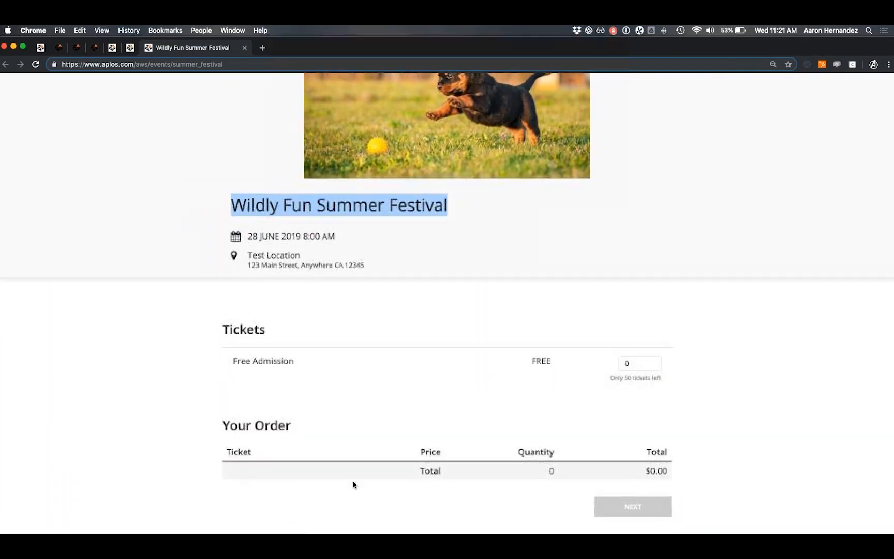
left_click(645, 368)
left_click(632, 400)
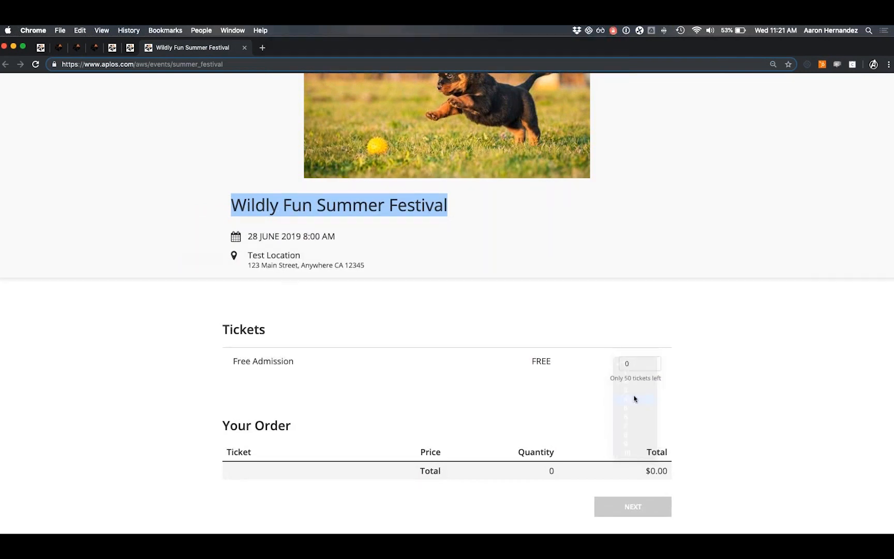
scroll(569, 456, "down", 1)
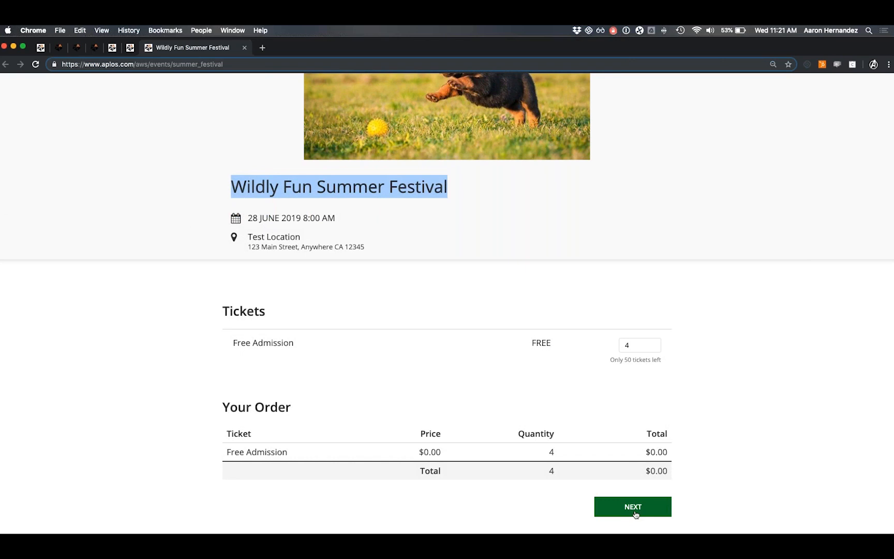
Close the public page, return to the dashboard and reveal the settings links.
left_click(244, 48)
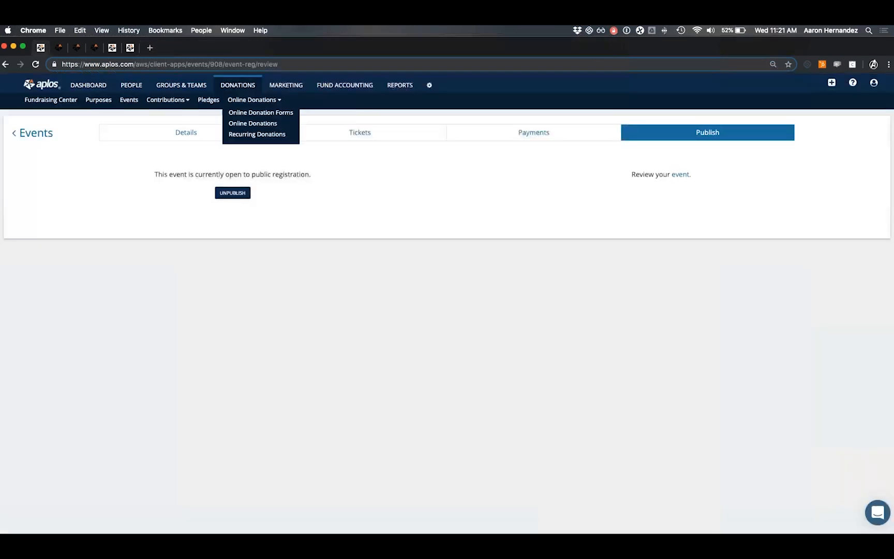
left_click(110, 134)
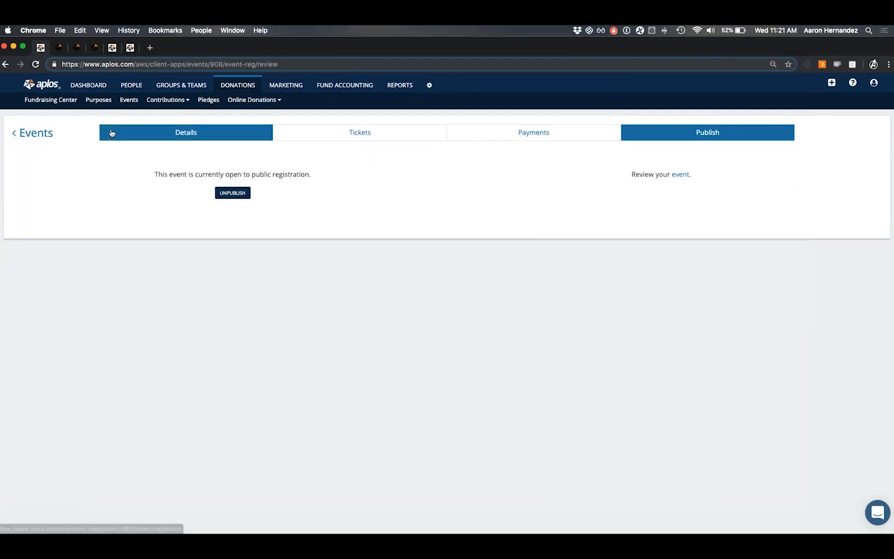
left_click(102, 86)
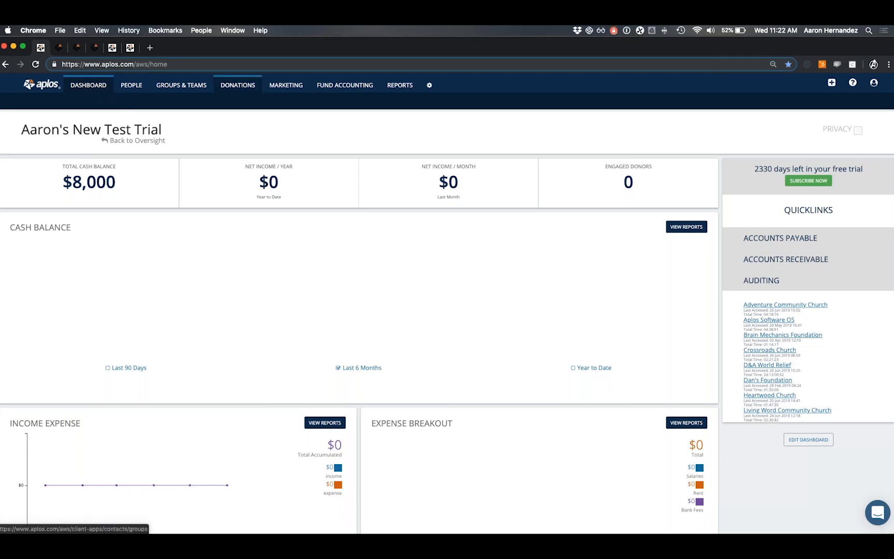
left_click(431, 86)
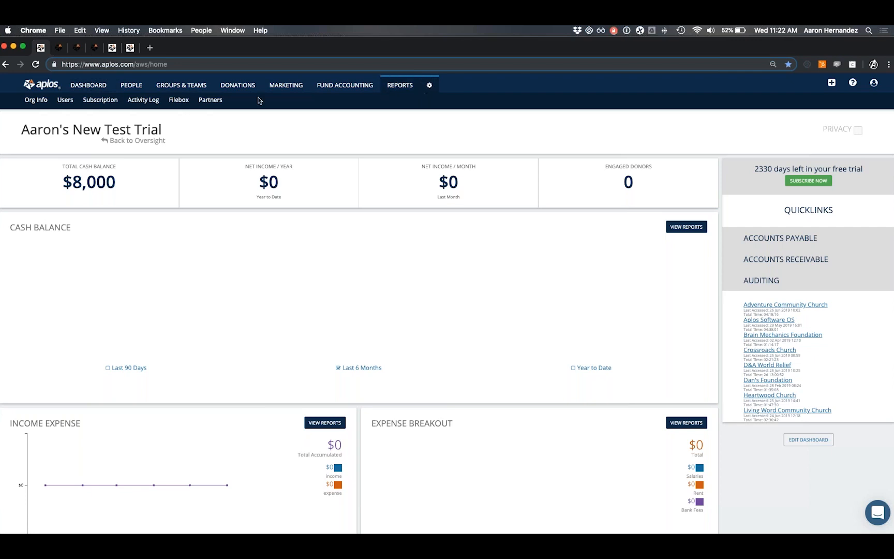
Open Users, start a new user and step through the name and e-mail fields.
left_click(60, 101)
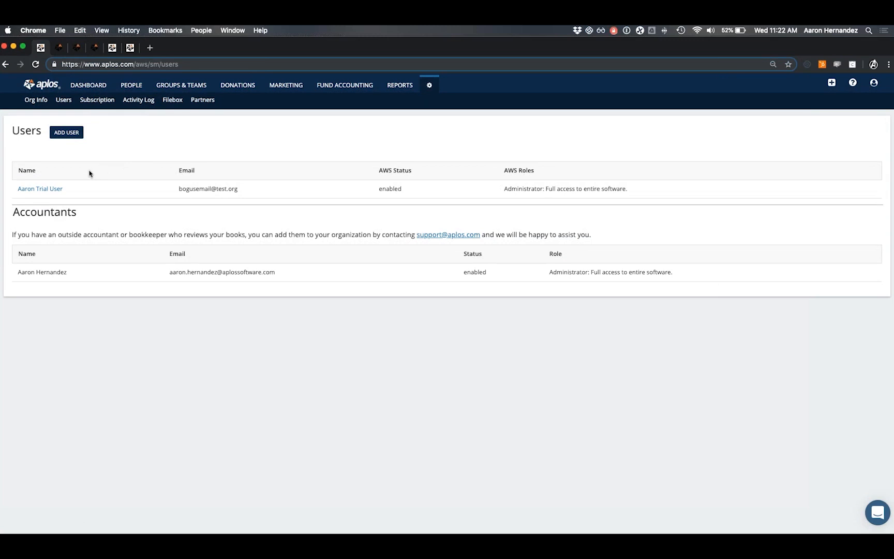
left_click(64, 133)
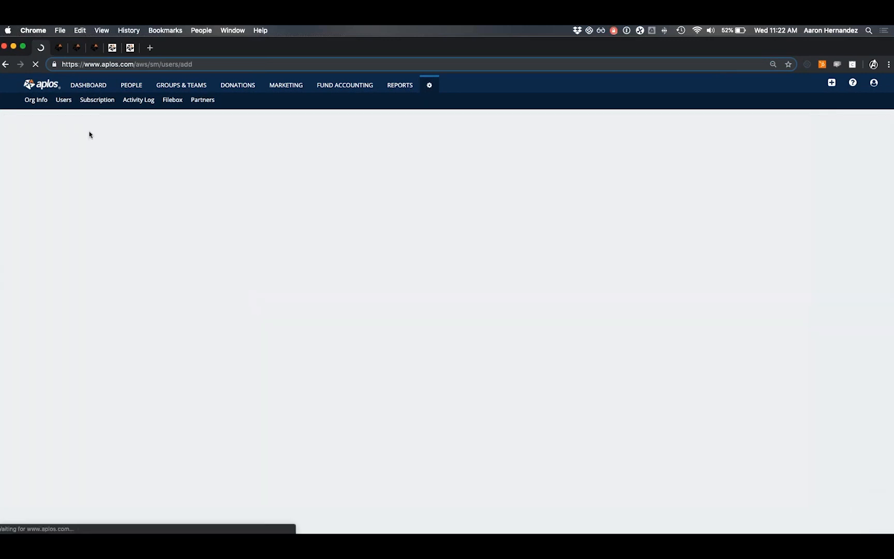
left_click(170, 207)
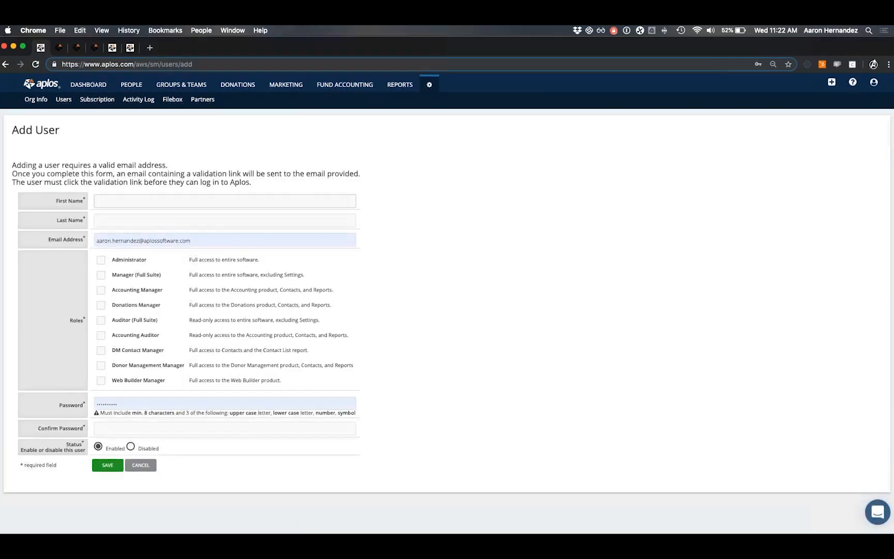
left_click(167, 216)
left_click(124, 201)
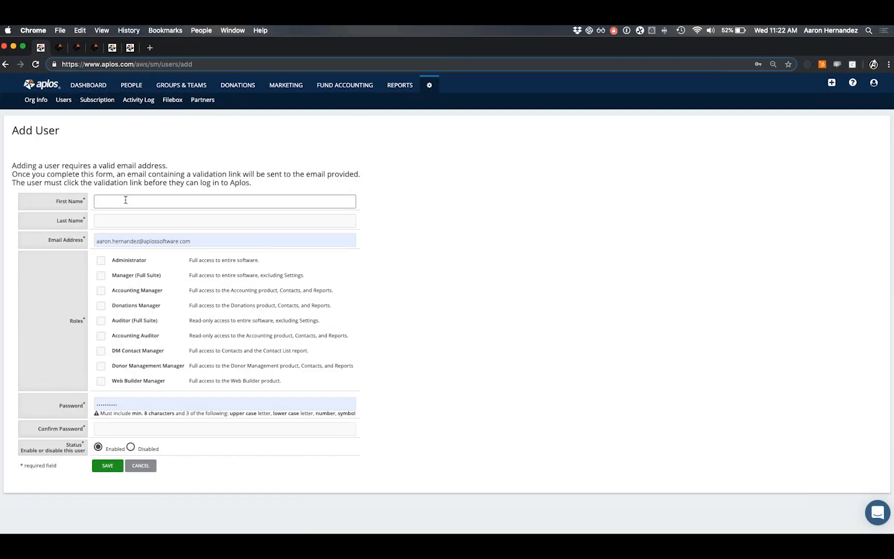
left_click(123, 218)
left_click(127, 241)
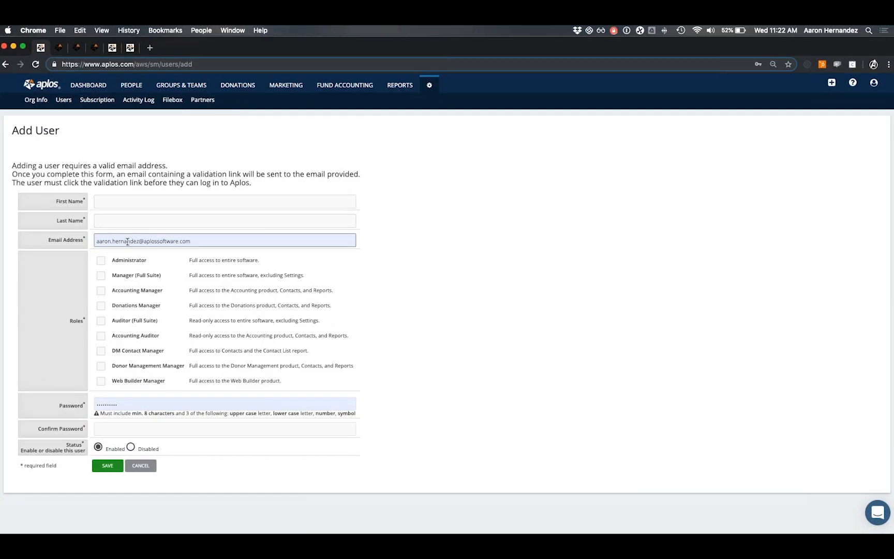
left_click(110, 254)
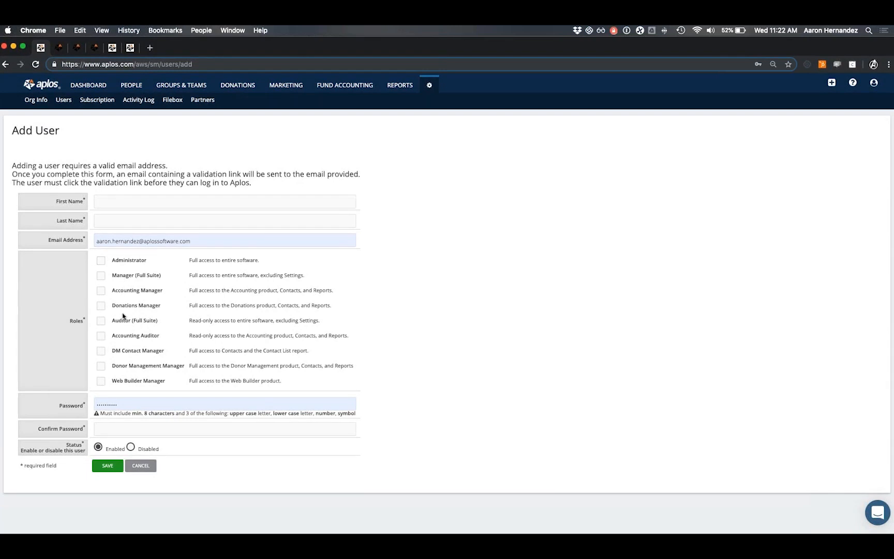
Try the Administrator, Accounting Manager and Web Builder Manager roles, leaving none ticked.
left_click(100, 261)
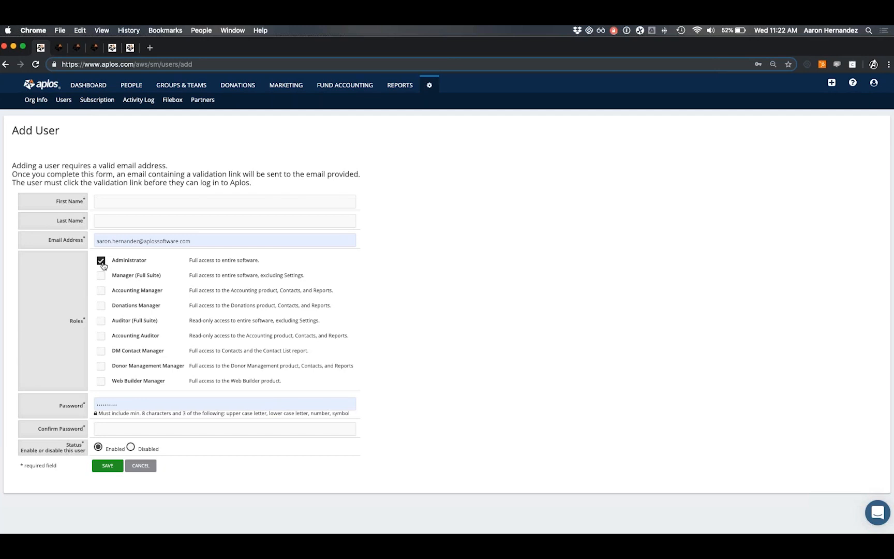
left_click(101, 263)
left_click(100, 292)
left_click(101, 383)
left_click(101, 382)
left_click(103, 293)
Delete the autofilled password and dismiss the saved-password suggestions.
double_click(115, 404)
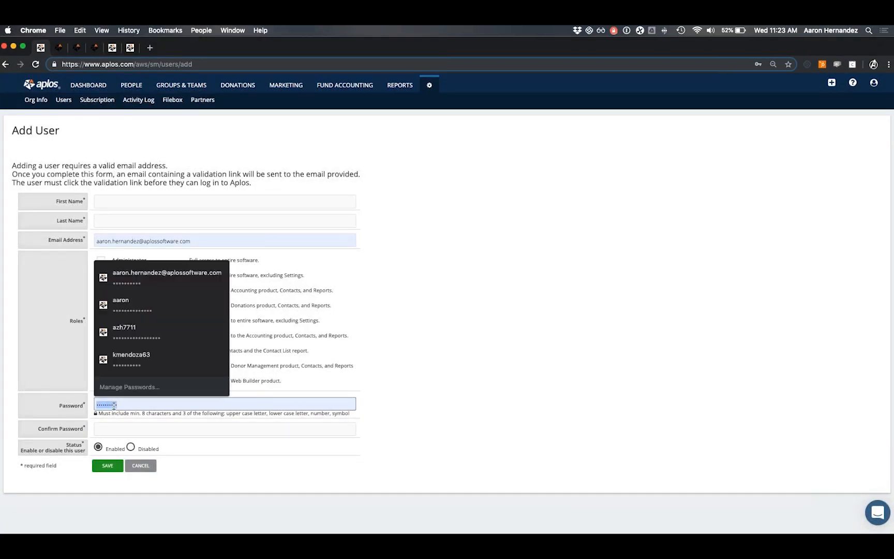
key("BackSpace")
left_click(72, 386)
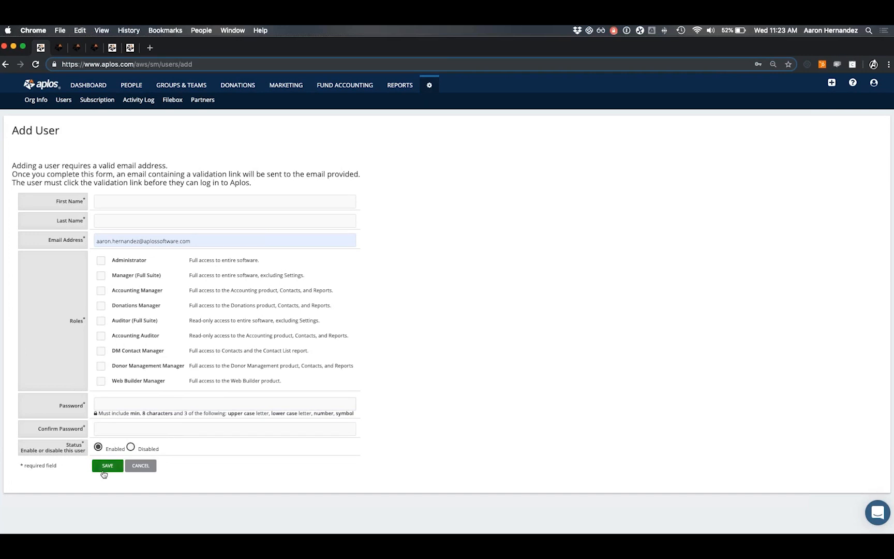
Cancel the new user and go to Groups & Teams to view Groups Management.
left_click(130, 467)
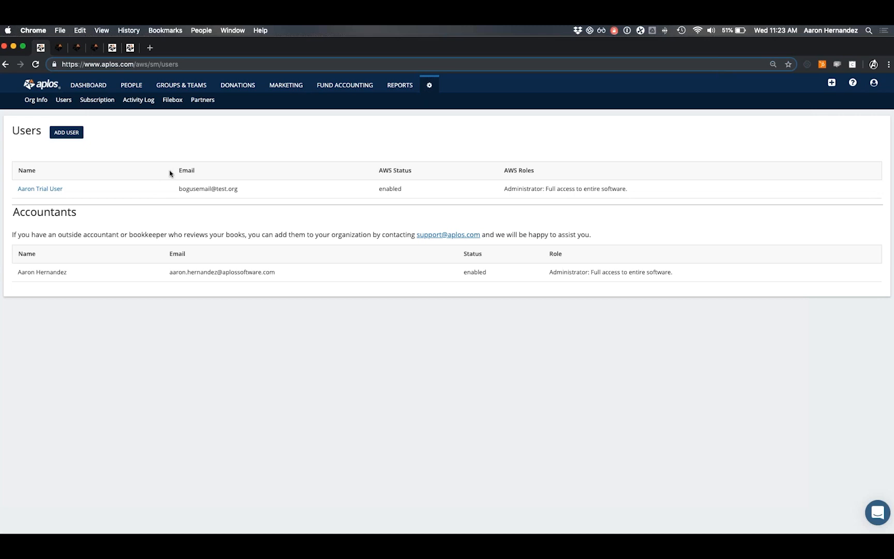
left_click(179, 86)
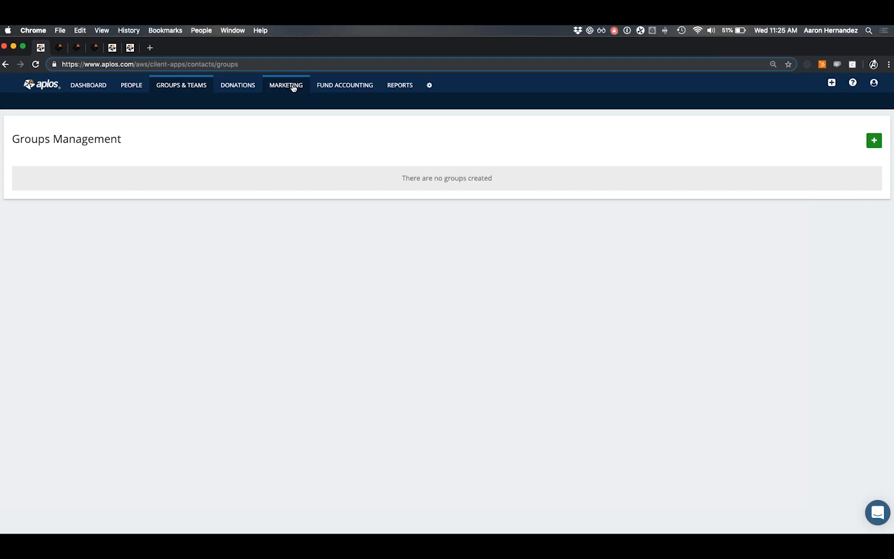
Return to the organization dashboard with its $8,000 total cash balance.
left_click(74, 87)
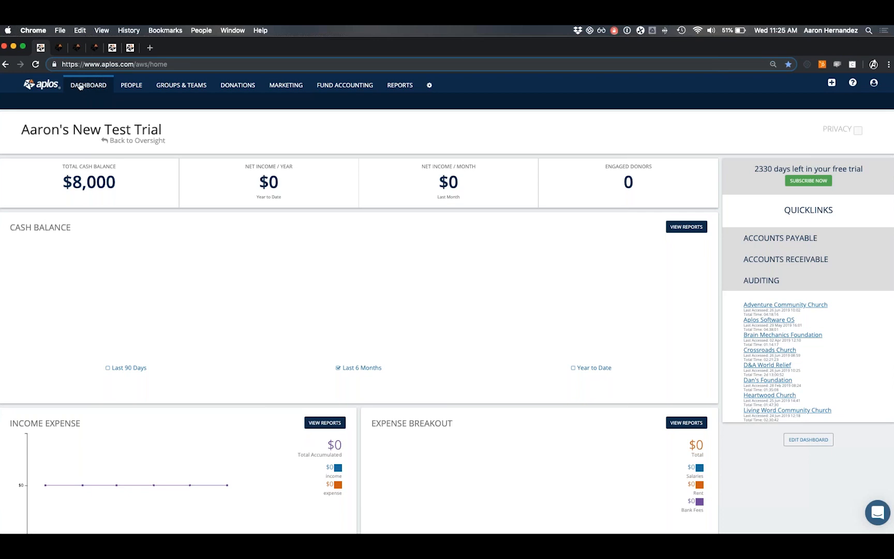
left_click(59, 51)
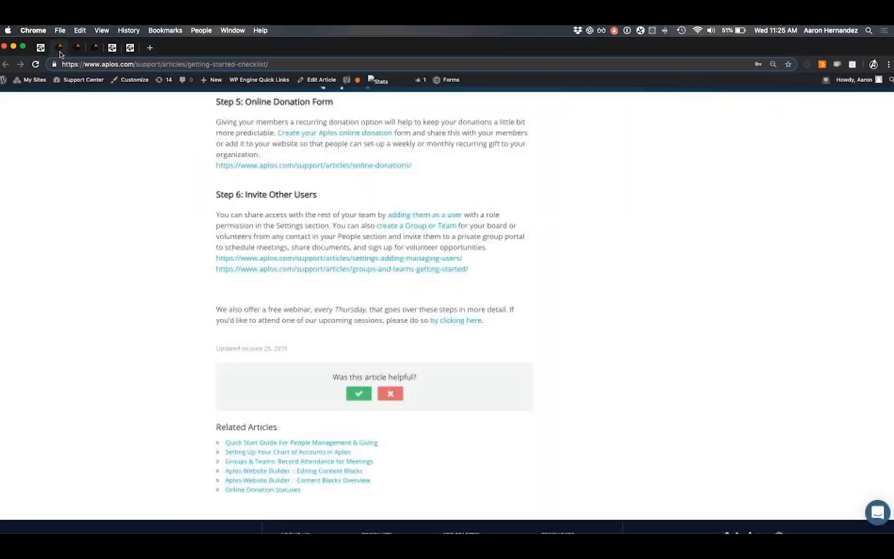
scroll(121, 113, "up", 5)
scroll(121, 114, "up", 6)
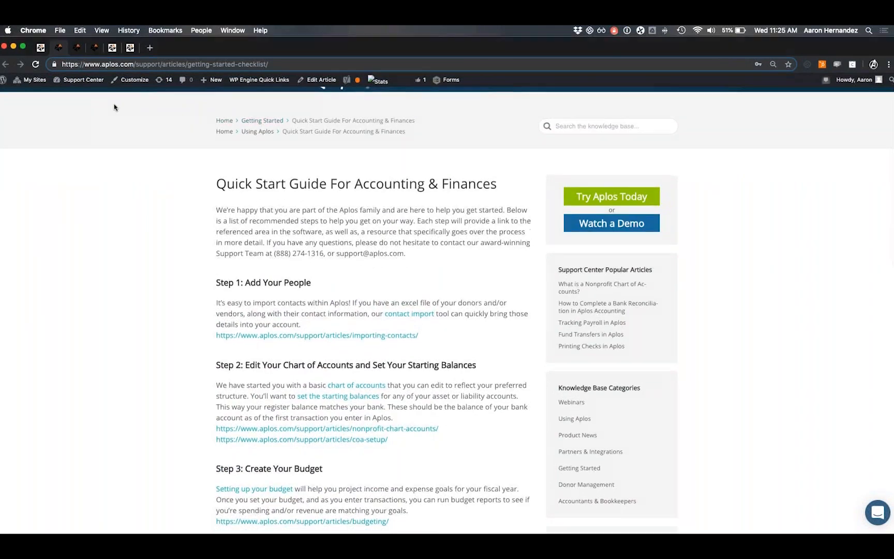
scroll(114, 106, "down", 2)
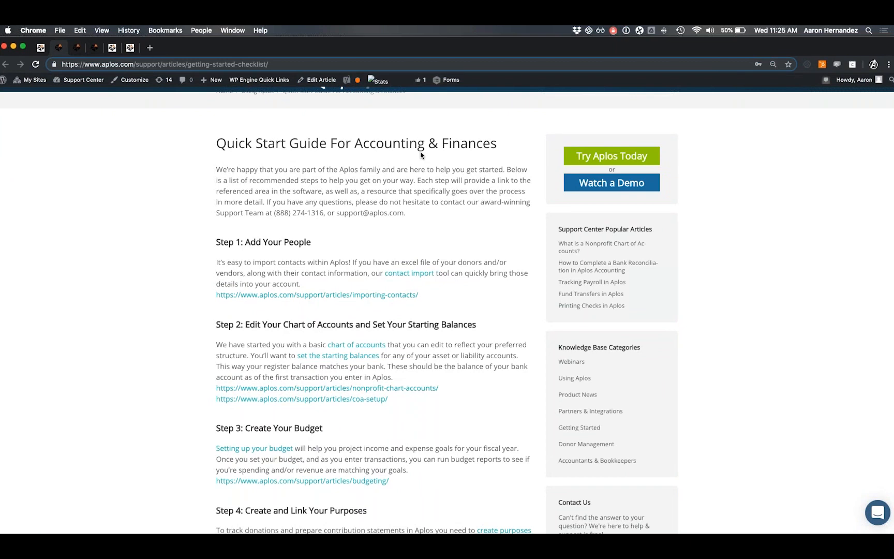
scroll(377, 179, "down", 4)
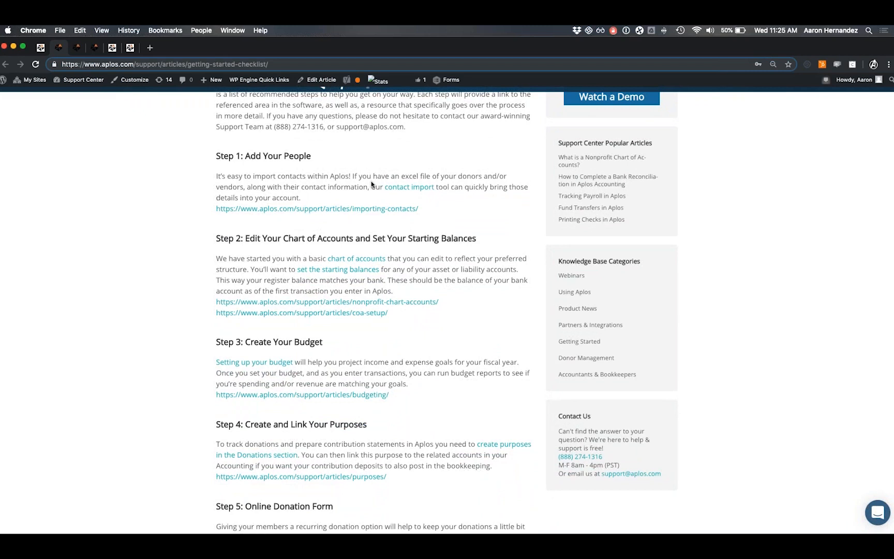
scroll(372, 184, "down", 9)
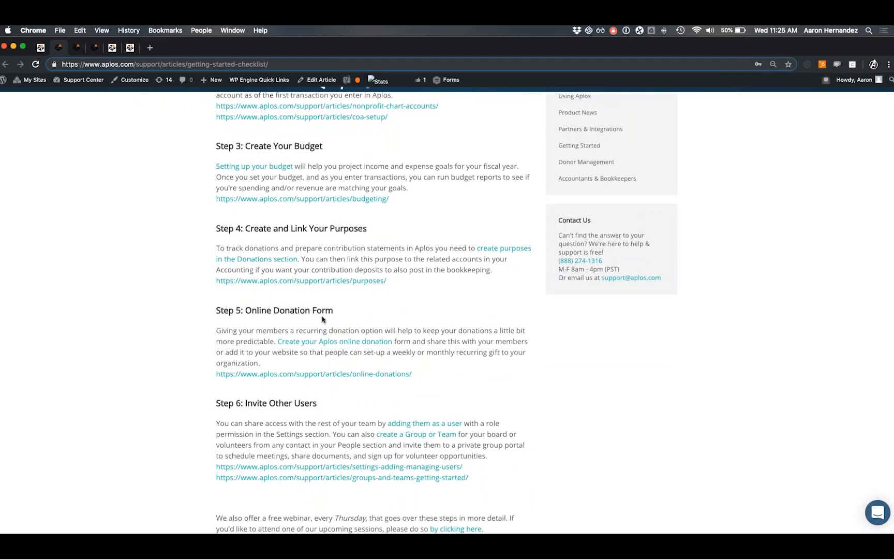
scroll(373, 311, "up", 15)
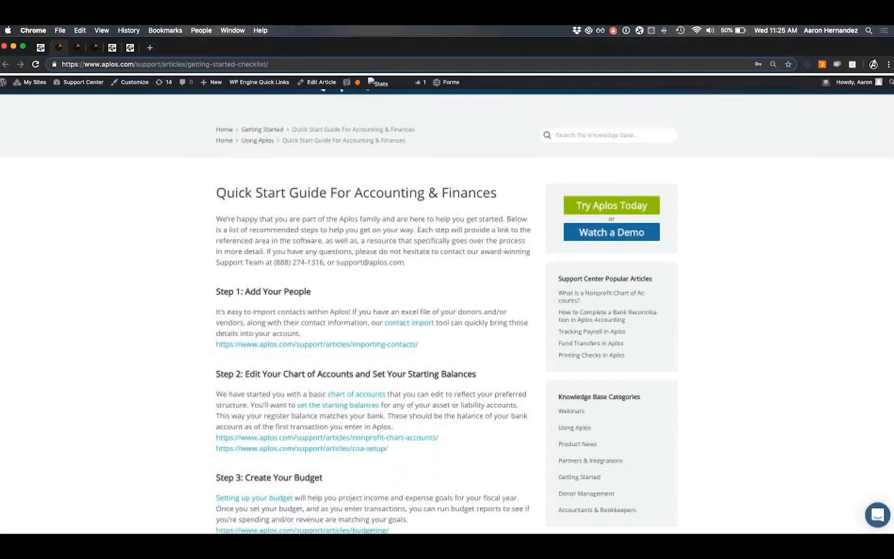
left_click(78, 48)
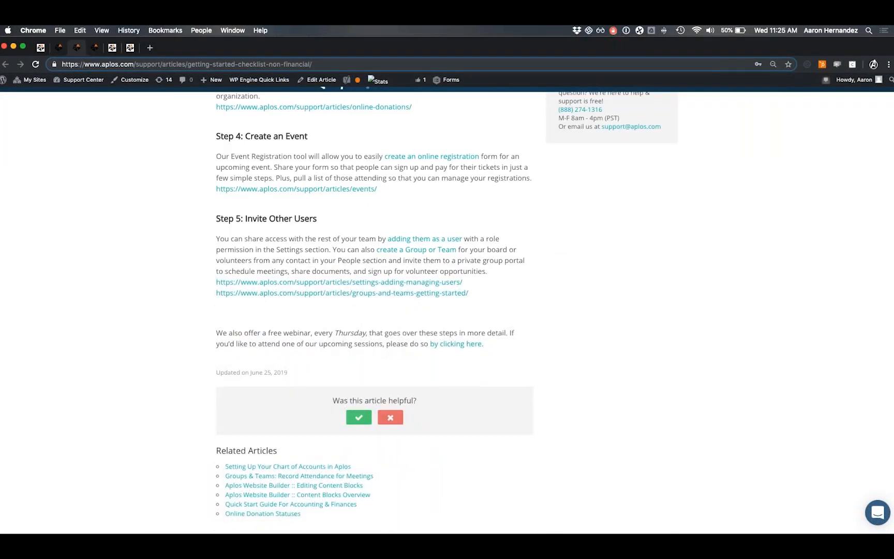
scroll(229, 201, "up", 20)
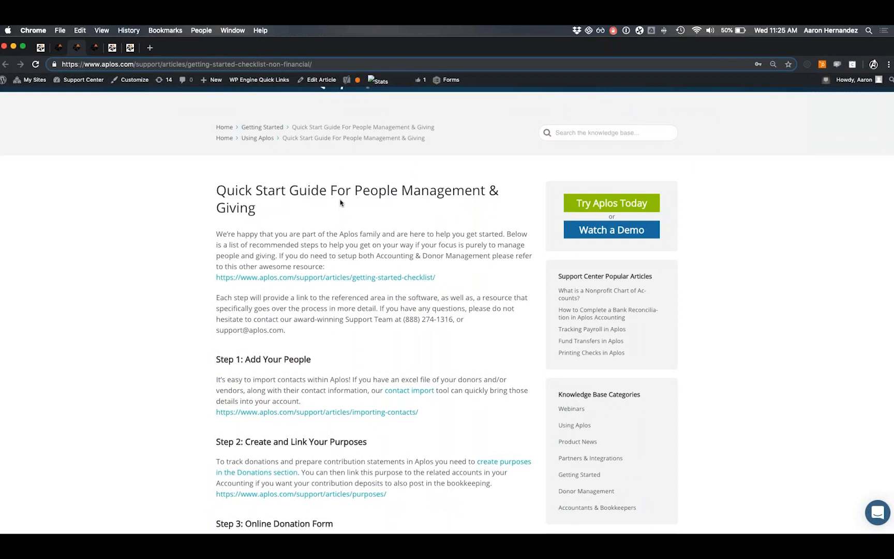
scroll(345, 207, "down", 3)
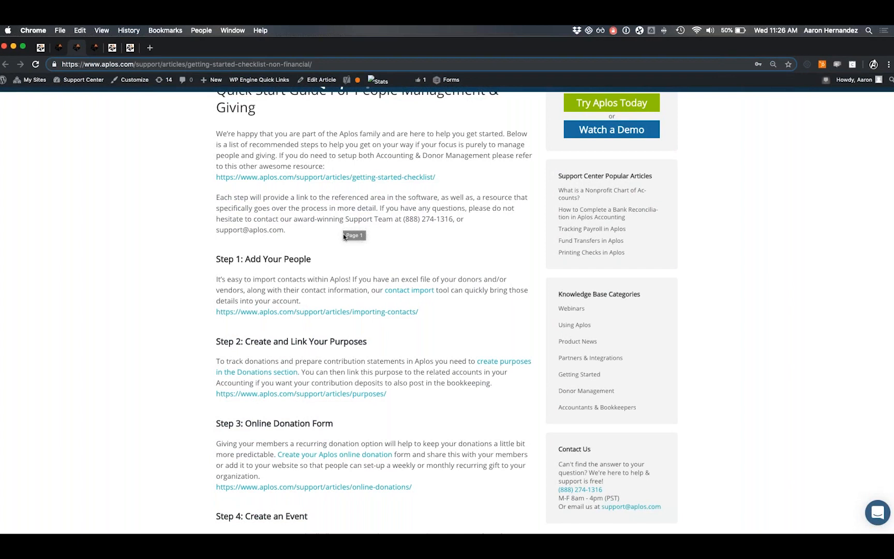
scroll(344, 221, "down", 4)
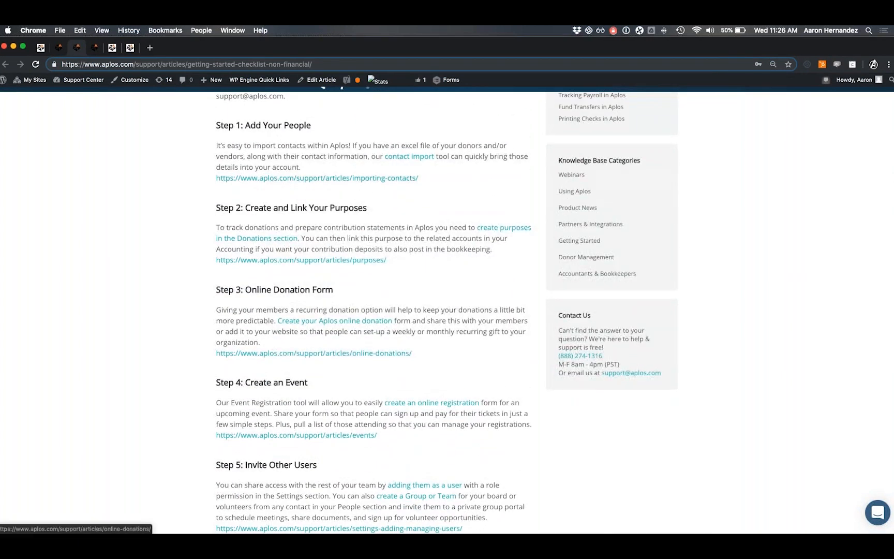
scroll(297, 313, "up", 7)
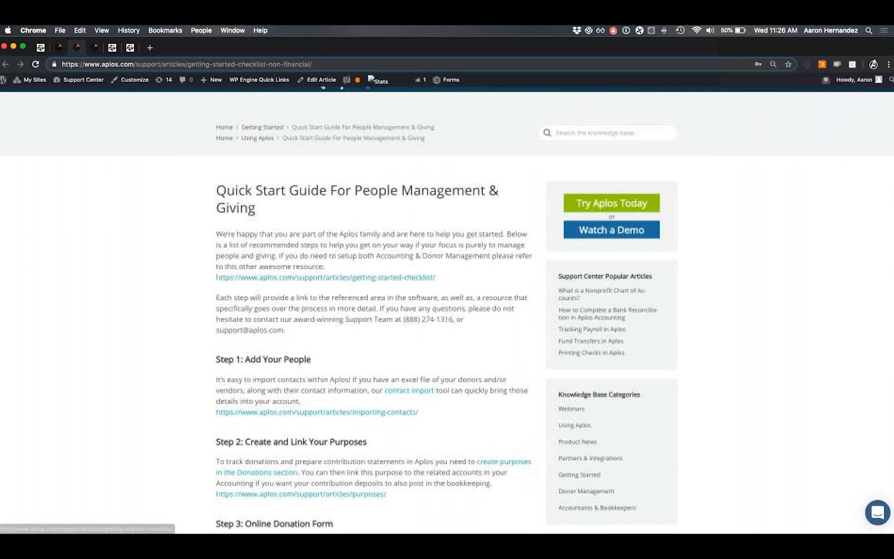
left_click(40, 47)
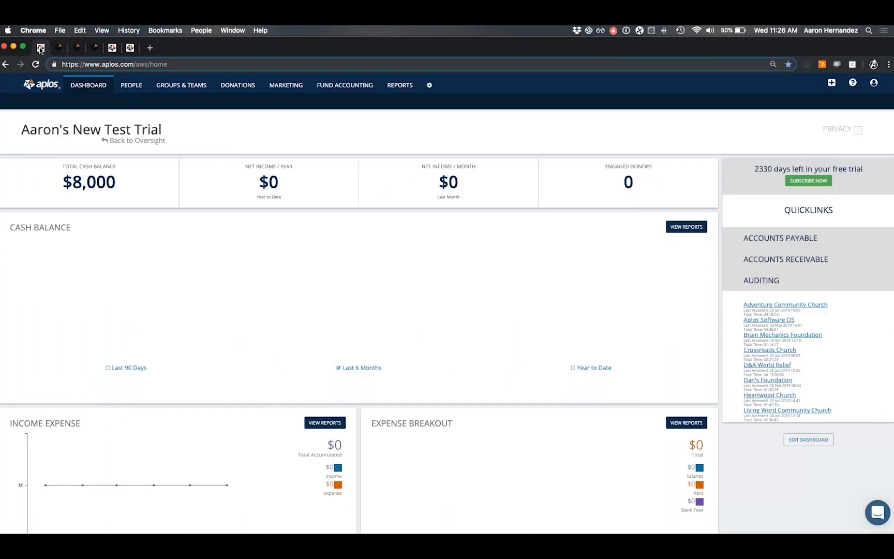